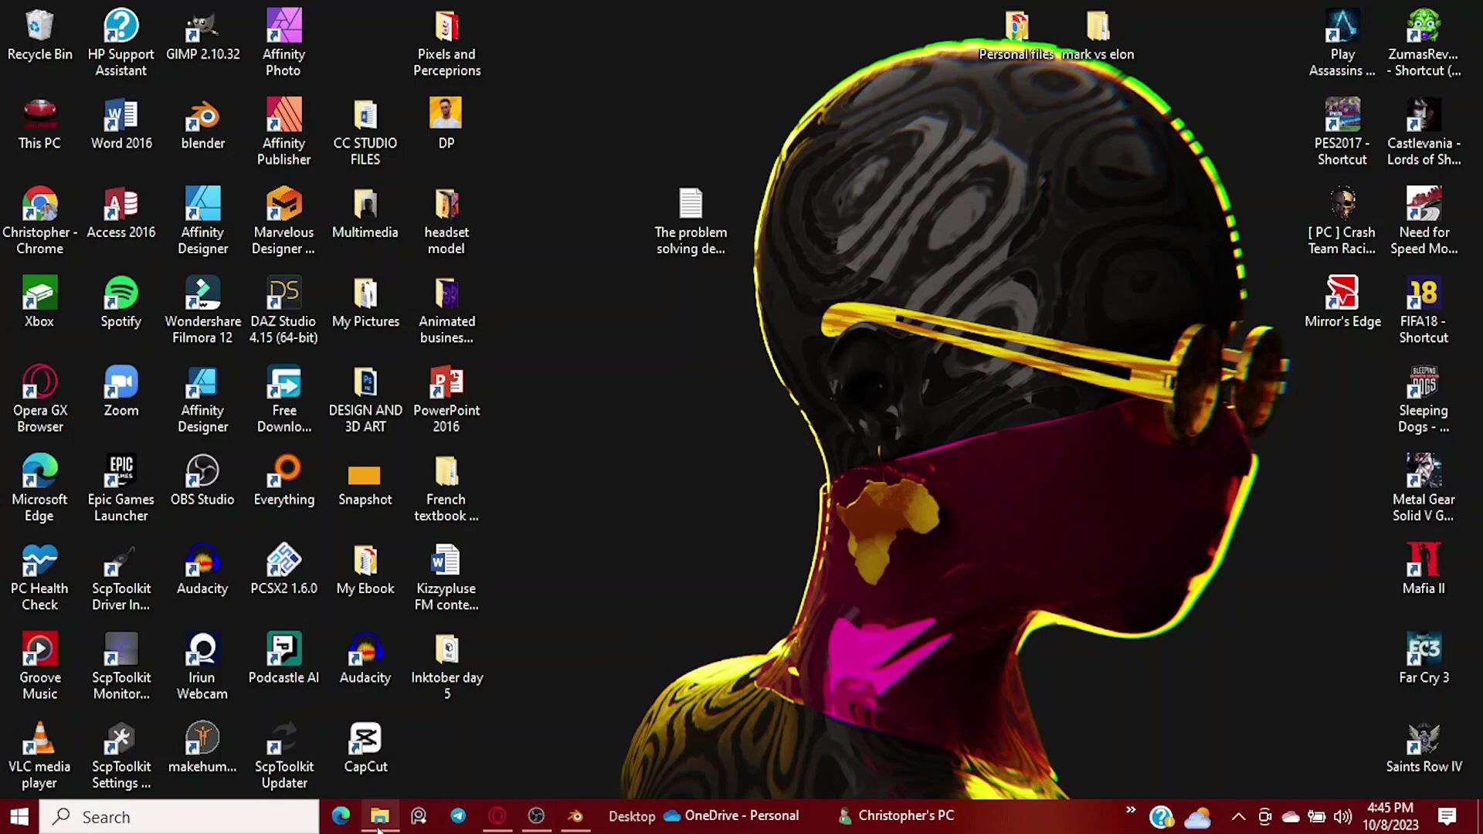
Step: Move the Toad image from the Insertions folder onto the desktop and close the folder window
{"action": "left_click", "coordinate": [390, 707]}
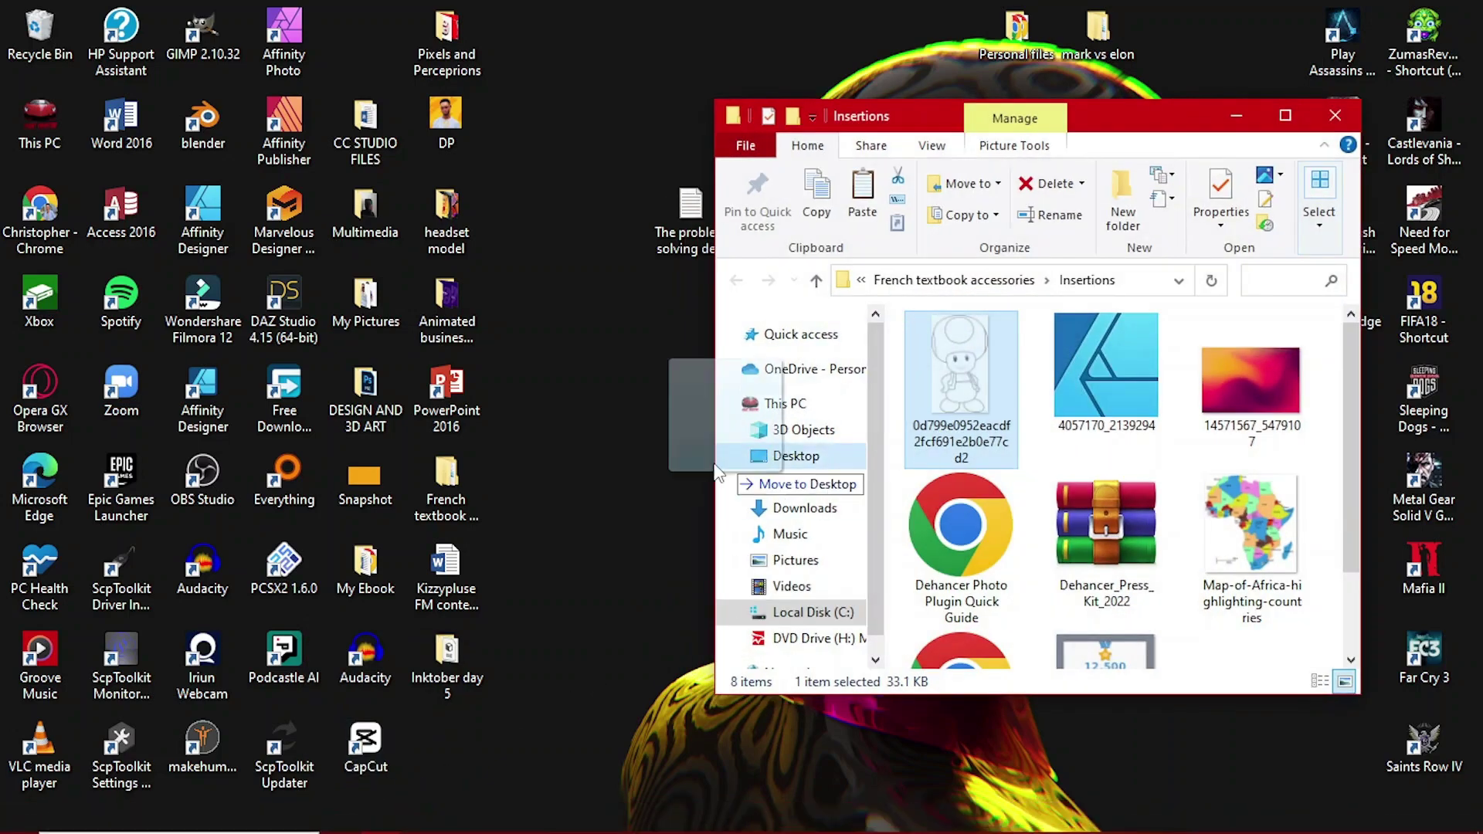
{"action": "left_click_drag", "start_coordinate": [690, 479], "coordinate": [610, 493]}
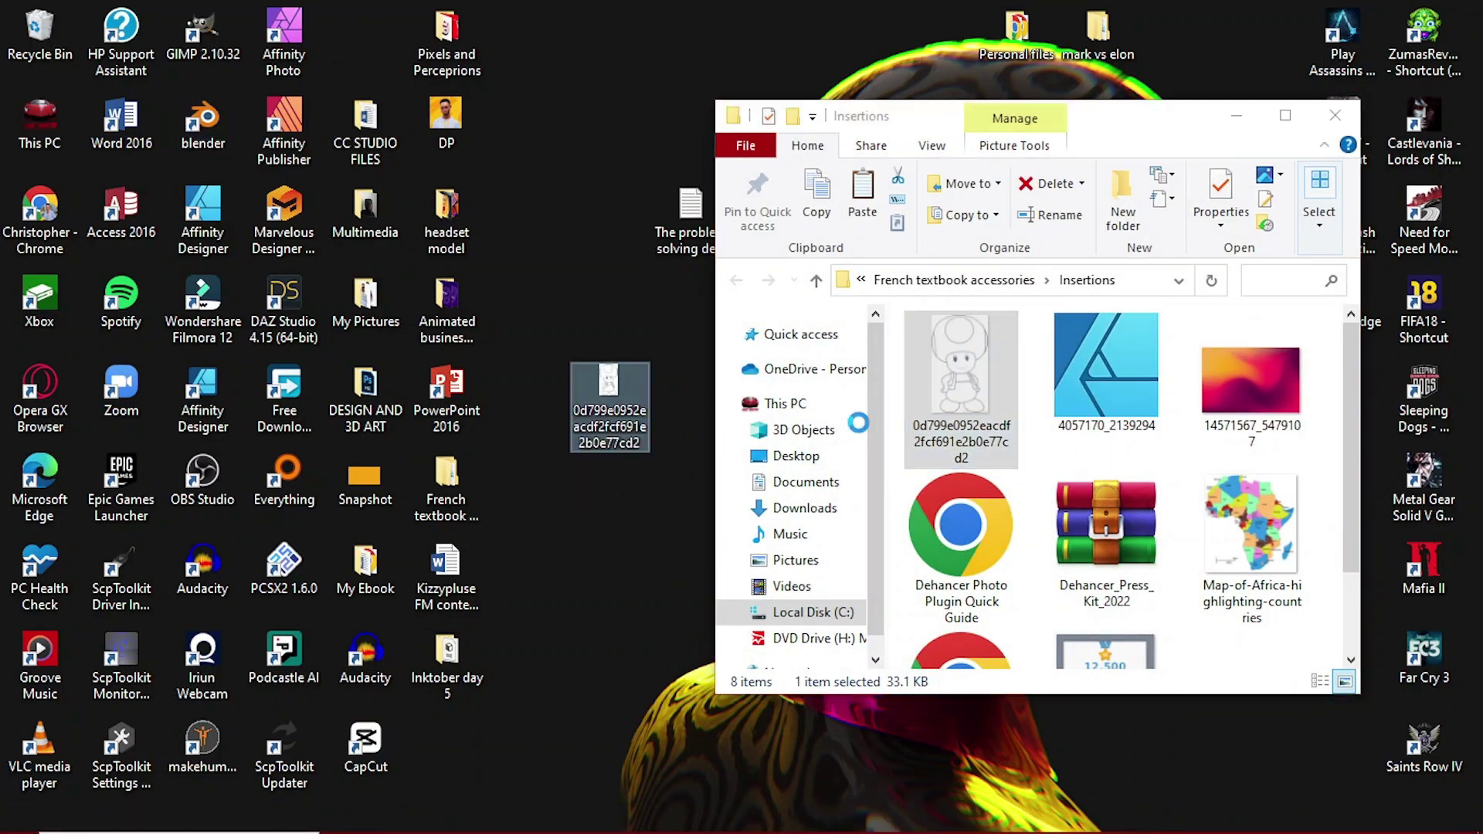
{"action": "left_click", "coordinate": [1334, 115]}
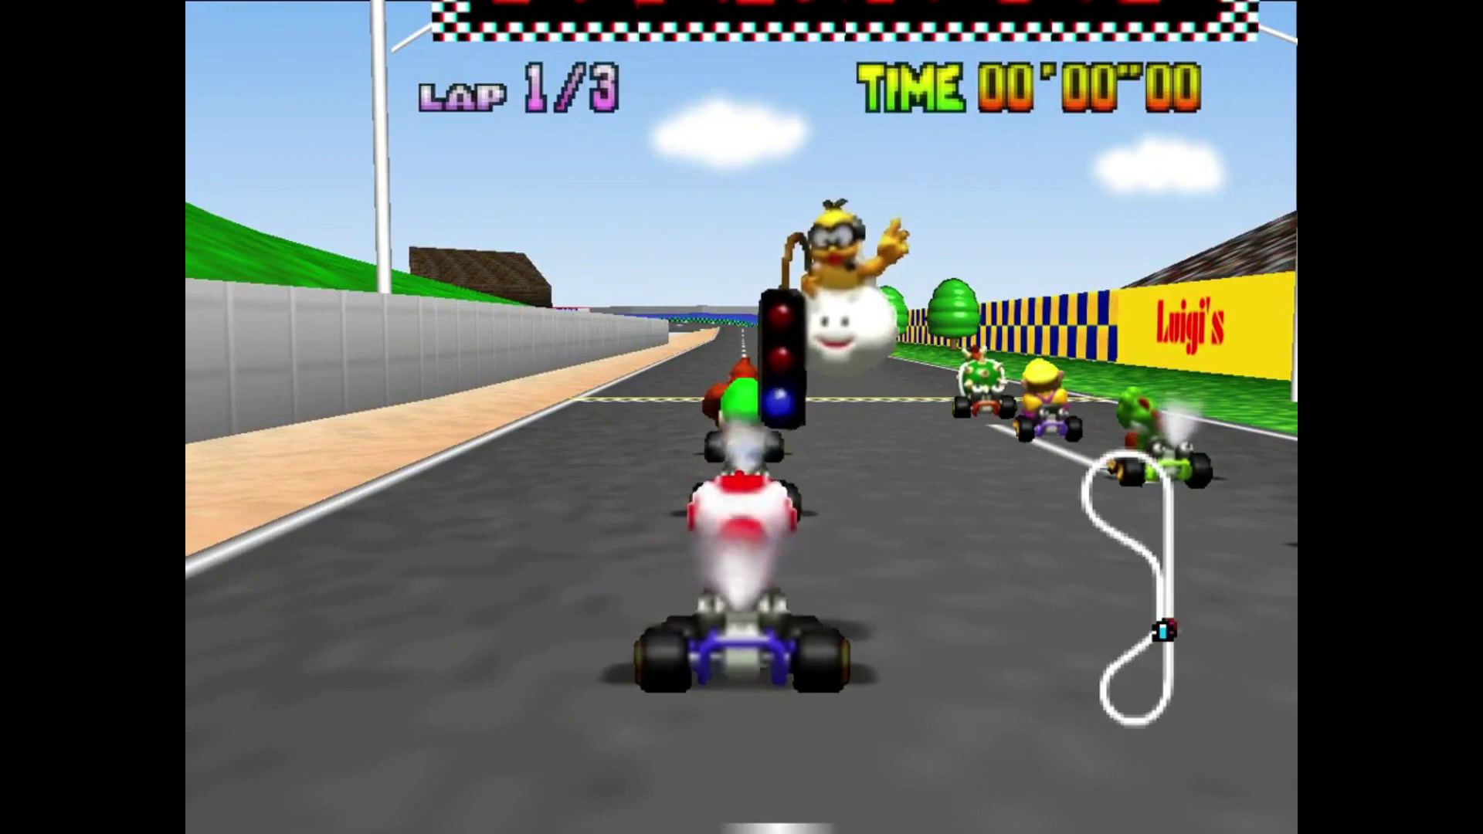
{"action": "key", "text": "x"}
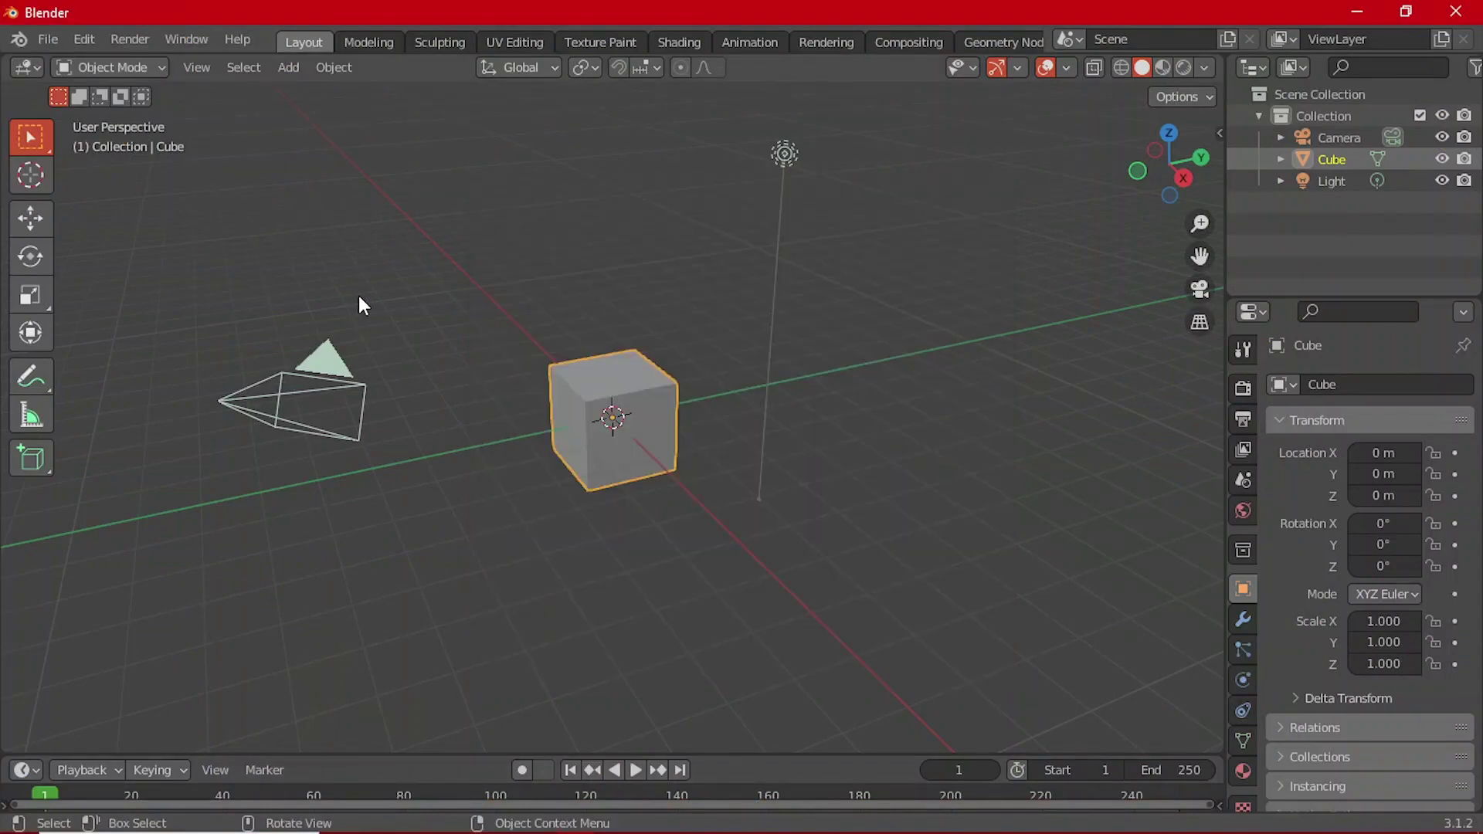
Step: Box-select the default camera, cube and light and delete them
{"action": "left_click_drag", "start_coordinate": [355, 288], "coordinate": [805, 556]}
{"action": "key", "text": "x"}
{"action": "left_click", "coordinate": [747, 550]}
Step: Switch the viewport to Front orthographic view
{"action": "key", "text": "grave"}
{"action": "key", "text": "Escape"}
{"action": "key", "text": "KP_5"}
{"action": "key", "text": "KP_1"}
{"action": "key", "text": "shift+a"}
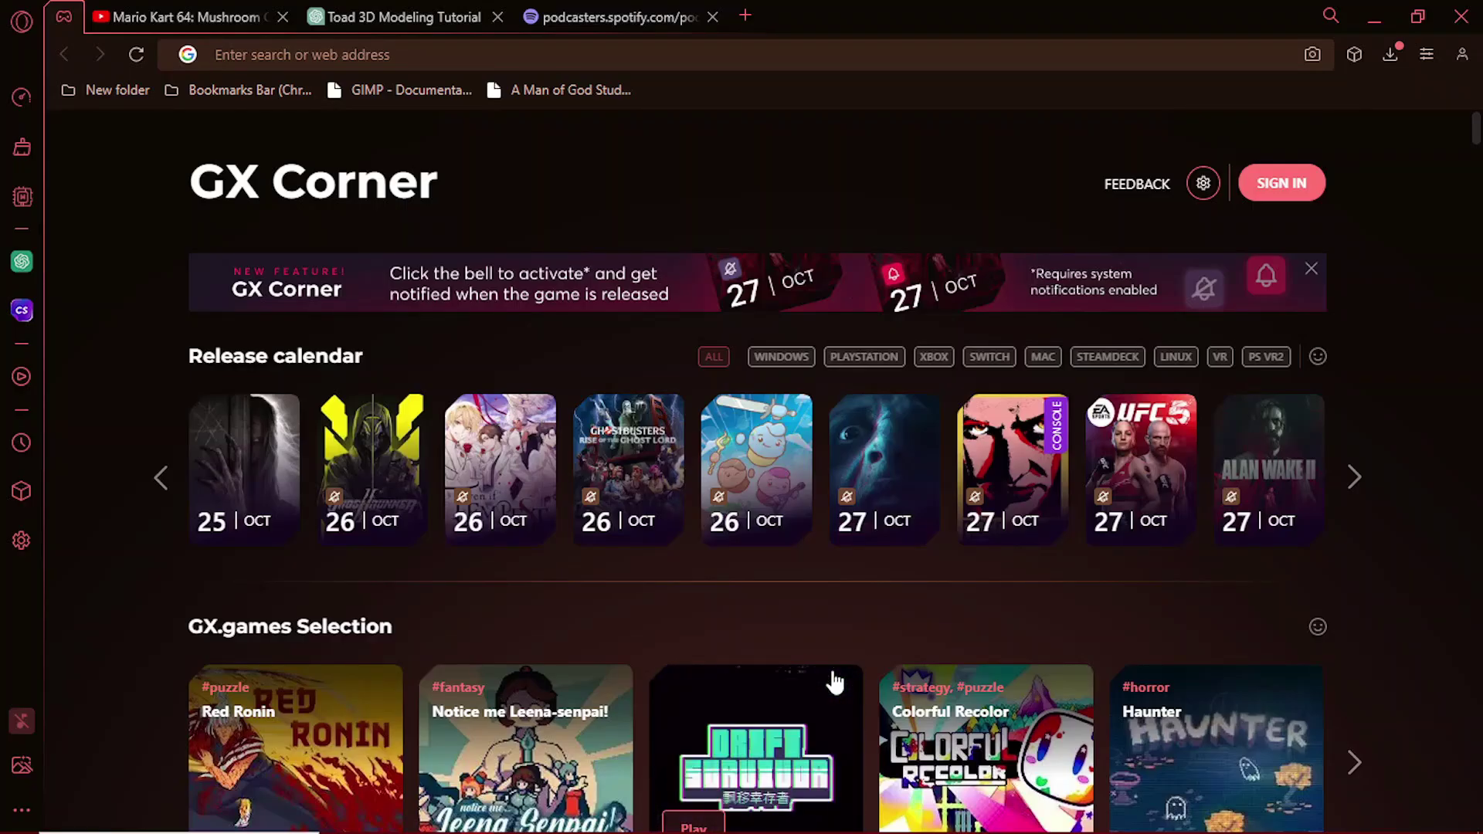
Step: Search 'blender.' in the address bar and open the blender.org download page
{"action": "mouse_move", "coordinate": [834, 681]}
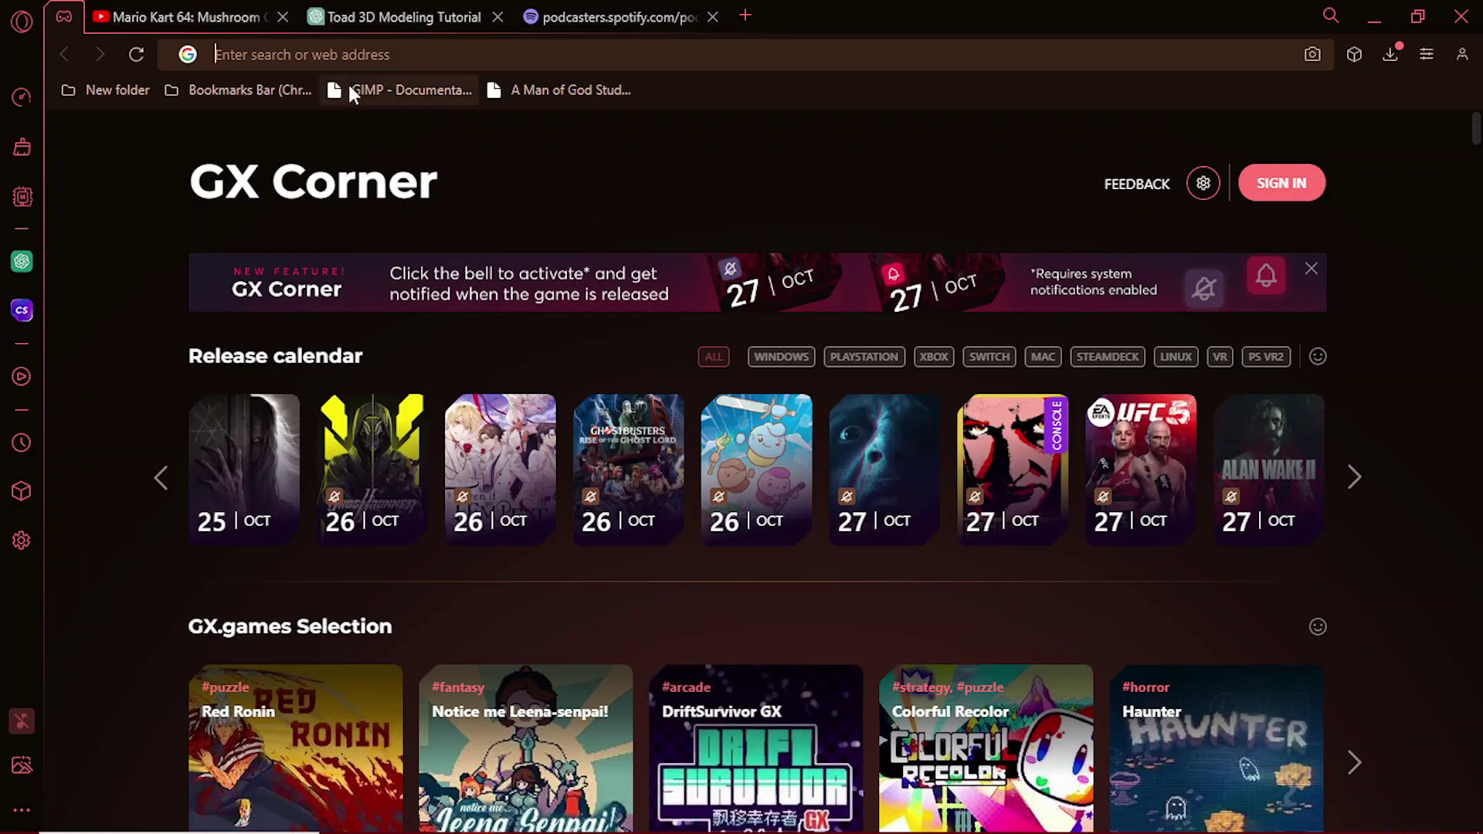
{"action": "left_click", "coordinate": [371, 58]}
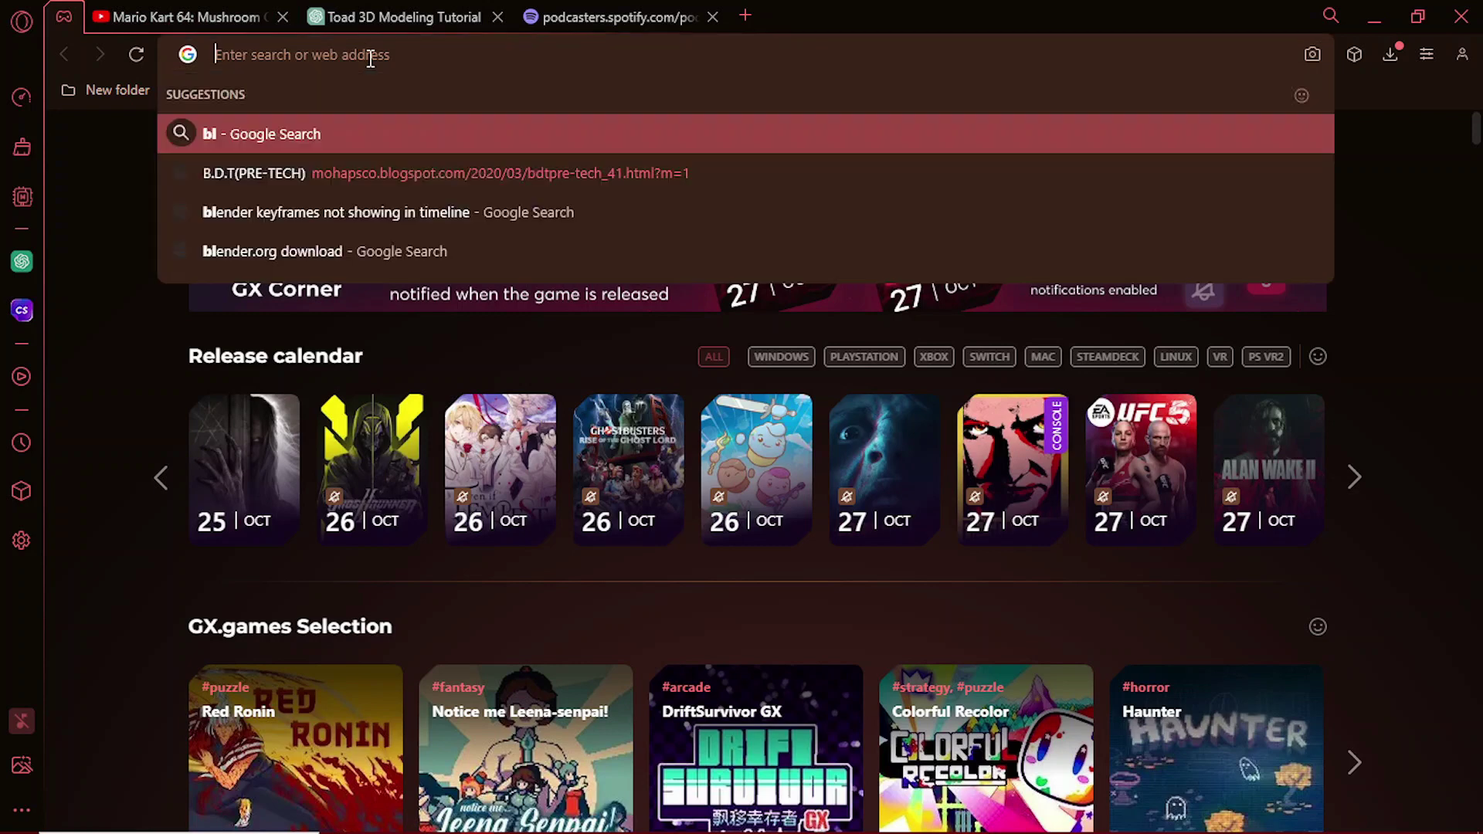
{"action": "type", "text": "blender"}
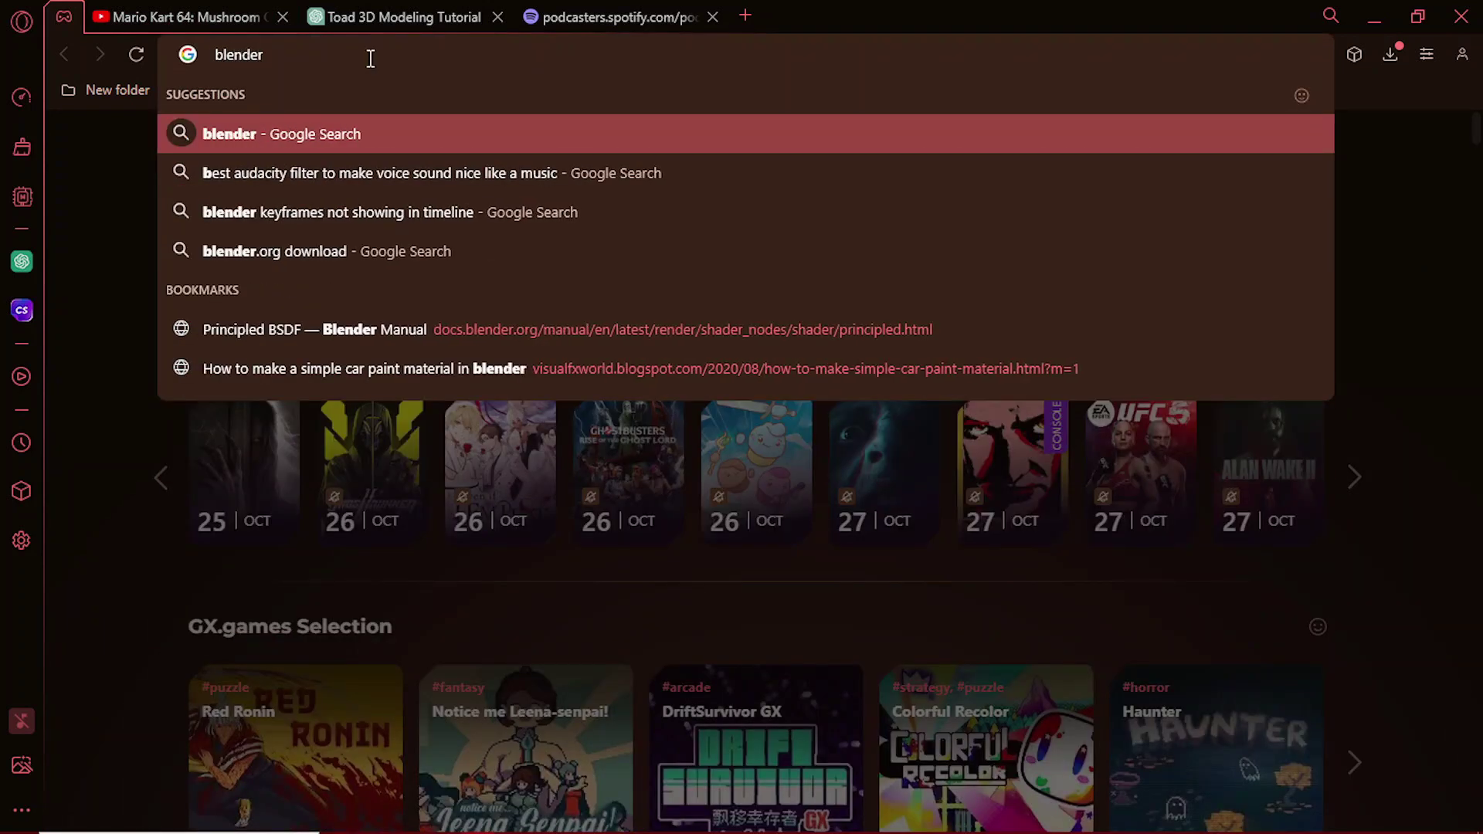
{"action": "type", "text": "."}
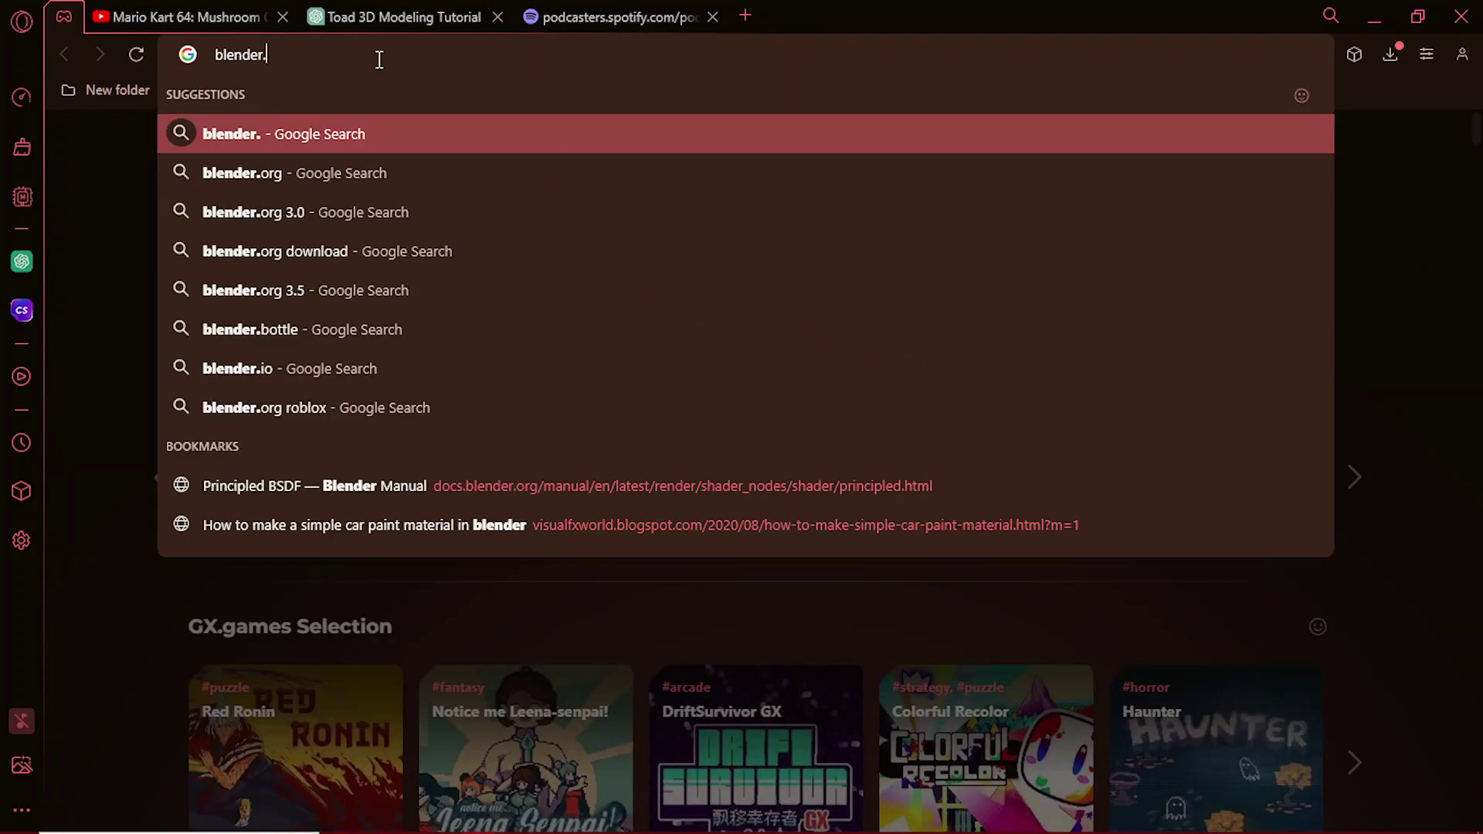
{"action": "left_click", "coordinate": [354, 251]}
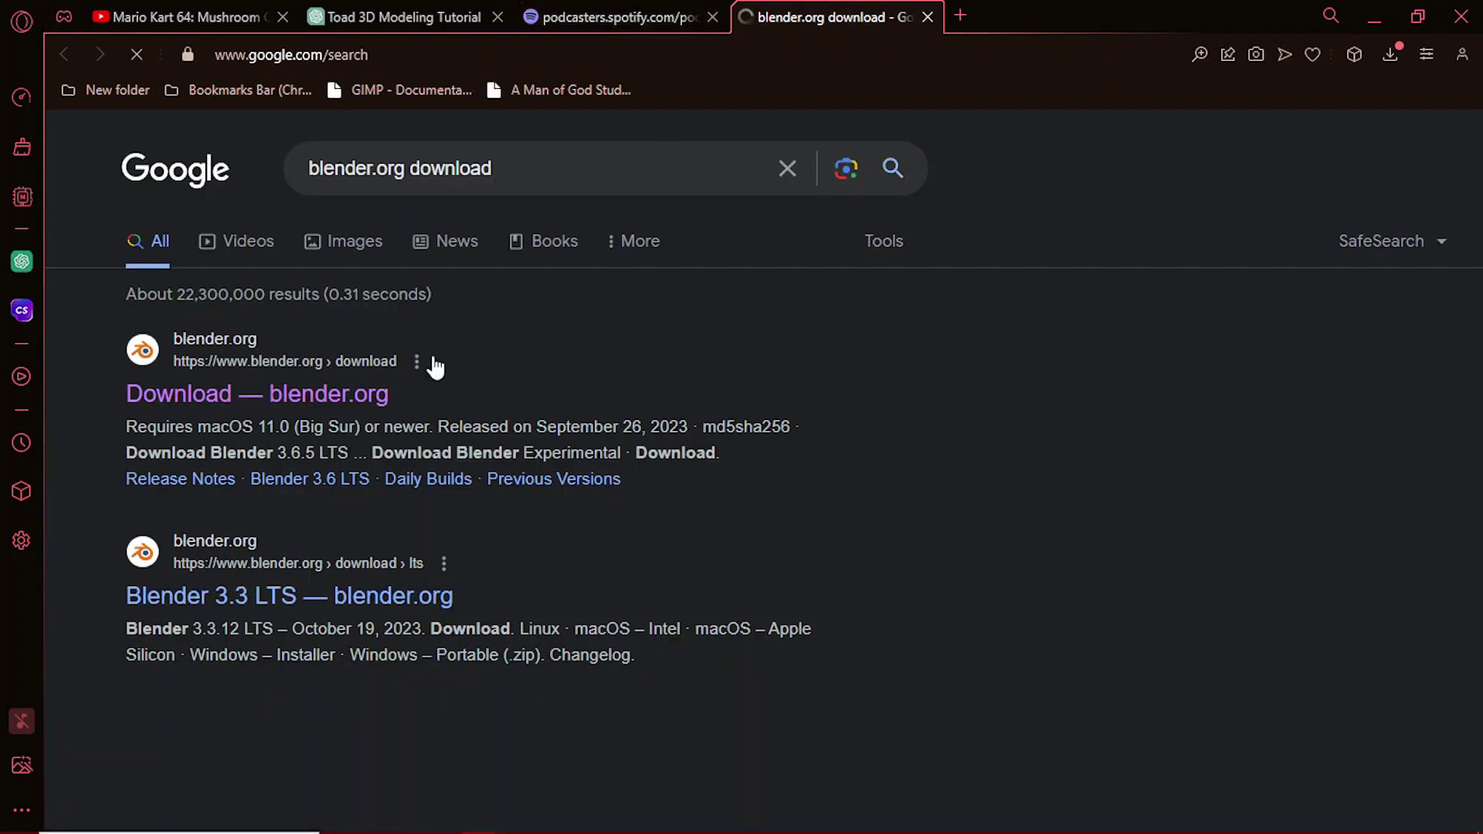
{"action": "left_click", "coordinate": [325, 394]}
Step: Close the Spotify episodes tab, keeping the blender.org download tab
{"action": "left_click", "coordinate": [620, 17]}
{"action": "left_click", "coordinate": [735, 20]}
{"action": "left_click", "coordinate": [711, 17]}
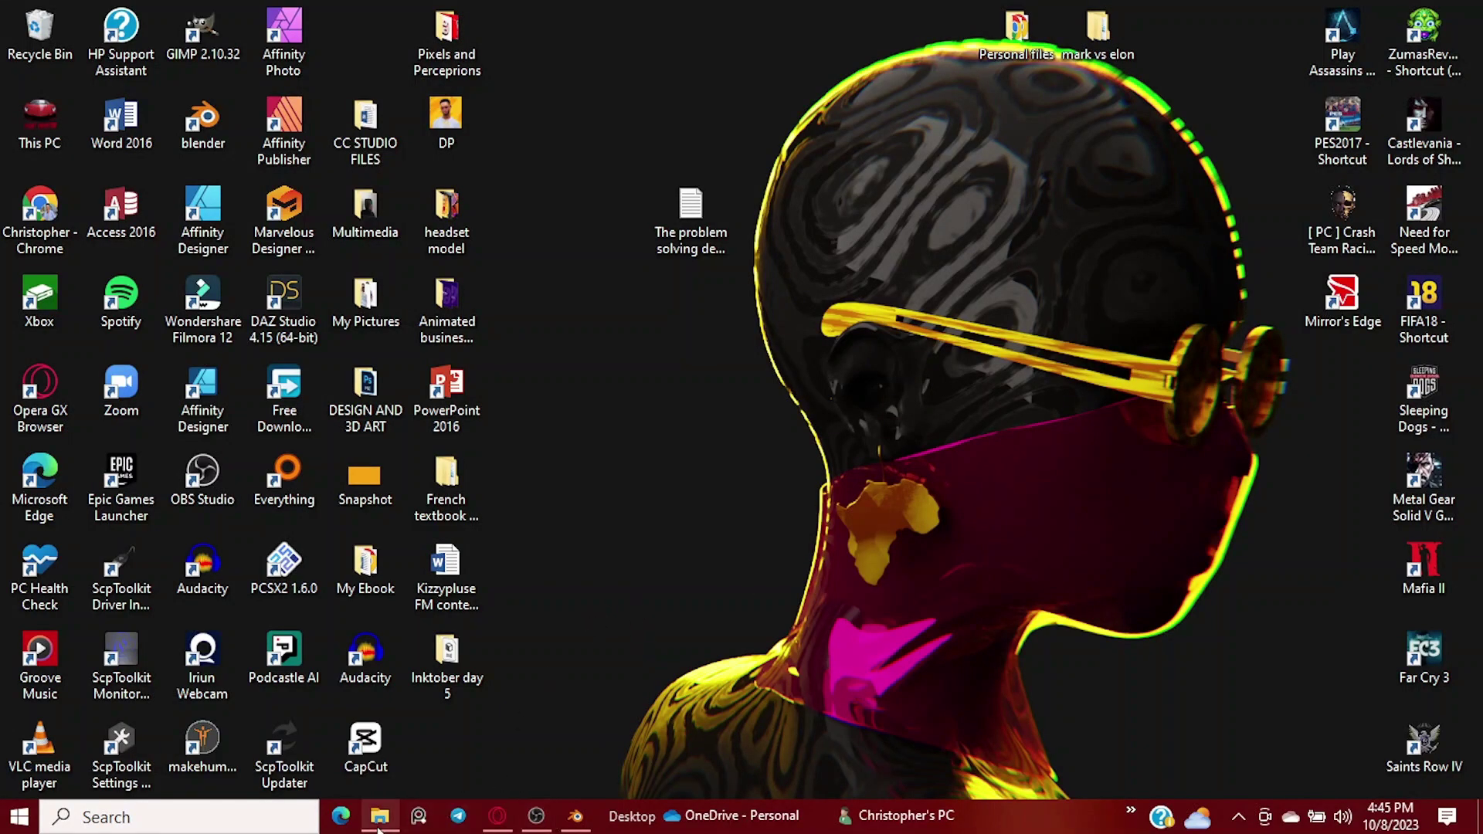
Step: Drag the Toad image from the reopened Insertions folder onto the desktop and close the window
{"action": "mouse_move", "coordinate": [379, 827]}
{"action": "left_click", "coordinate": [387, 771]}
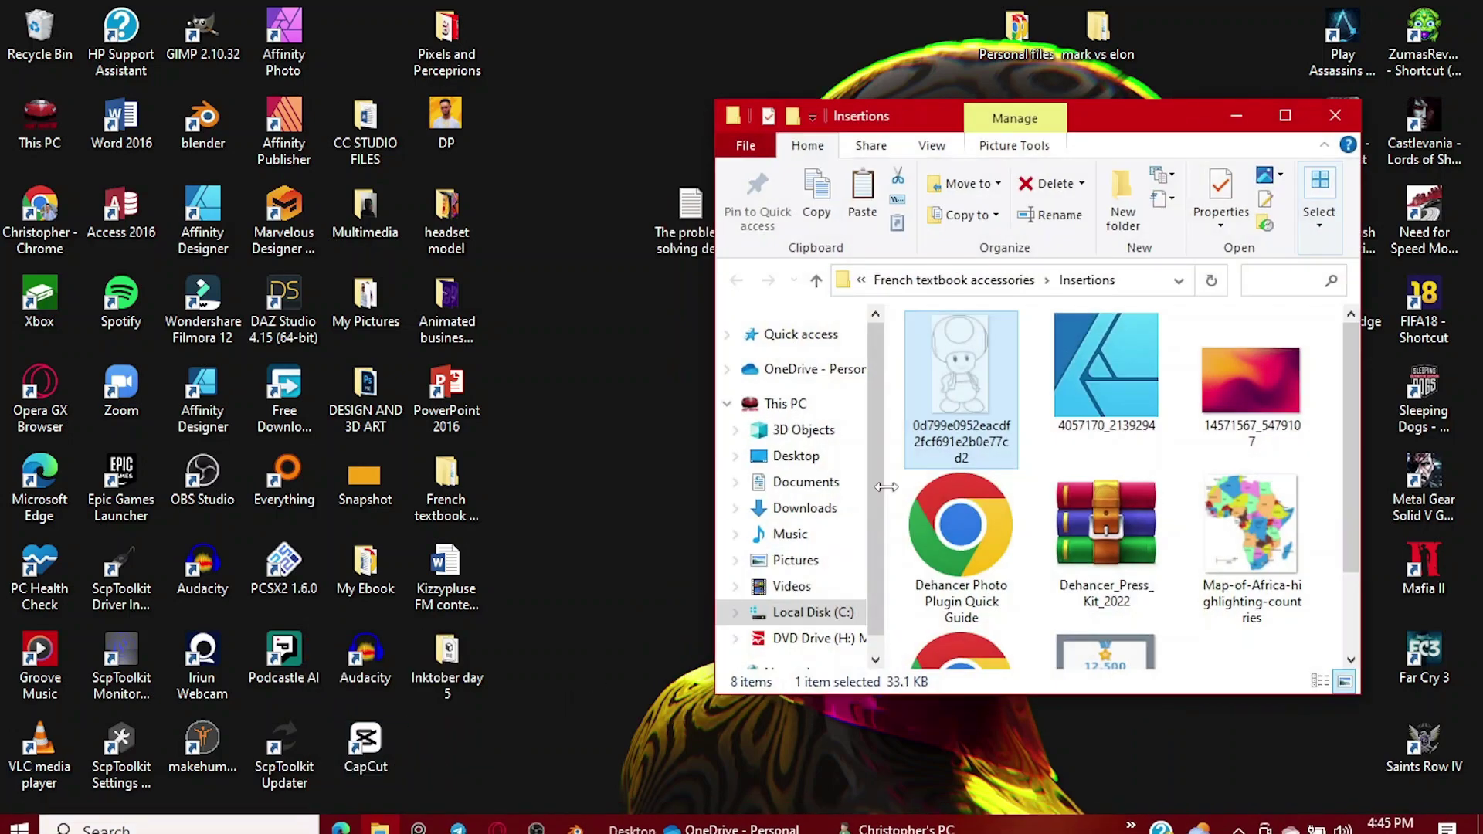
{"action": "left_click_drag", "start_coordinate": [615, 493], "coordinate": [610, 493]}
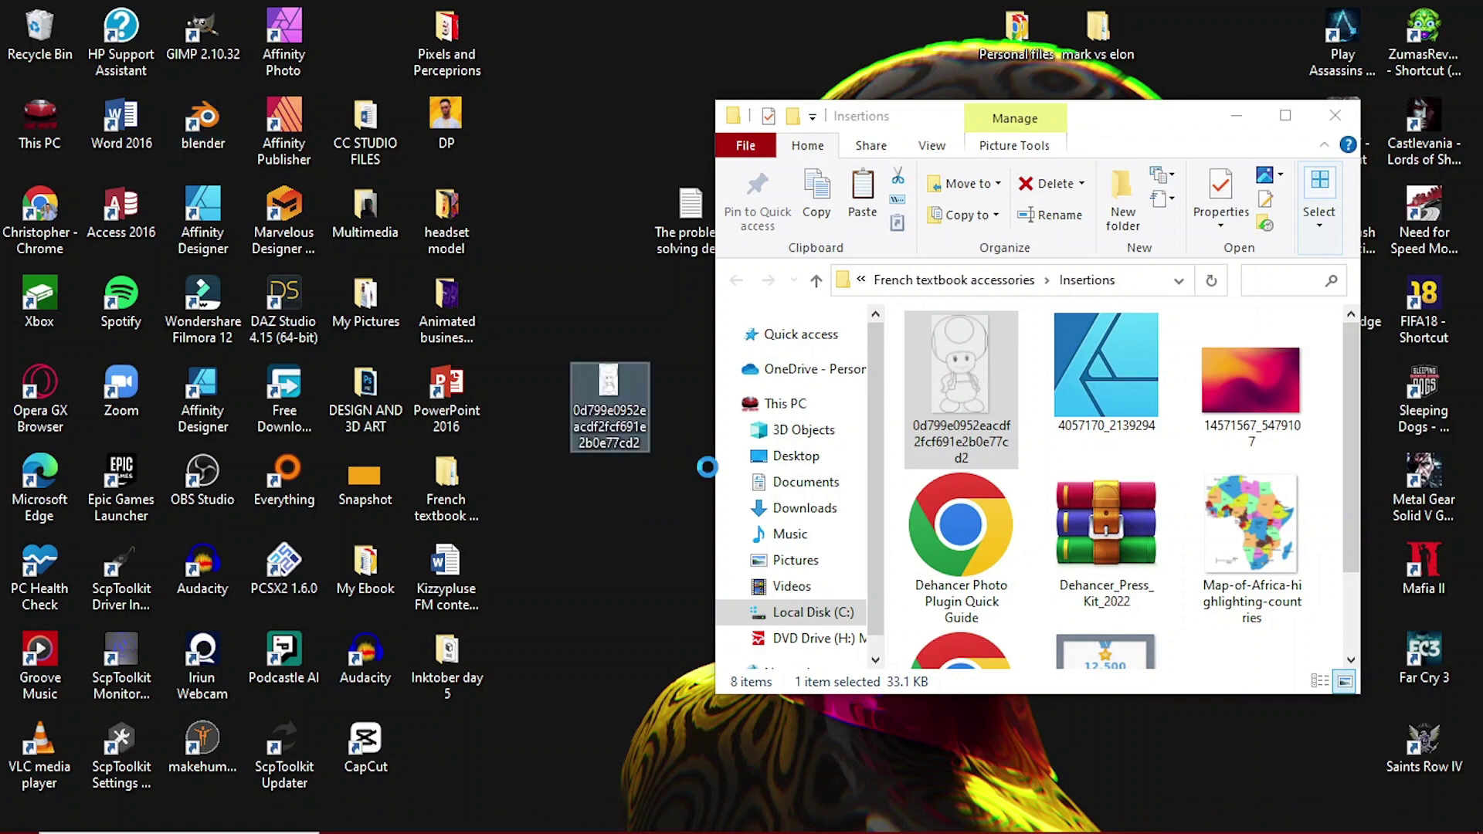
{"action": "left_click", "coordinate": [1333, 115]}
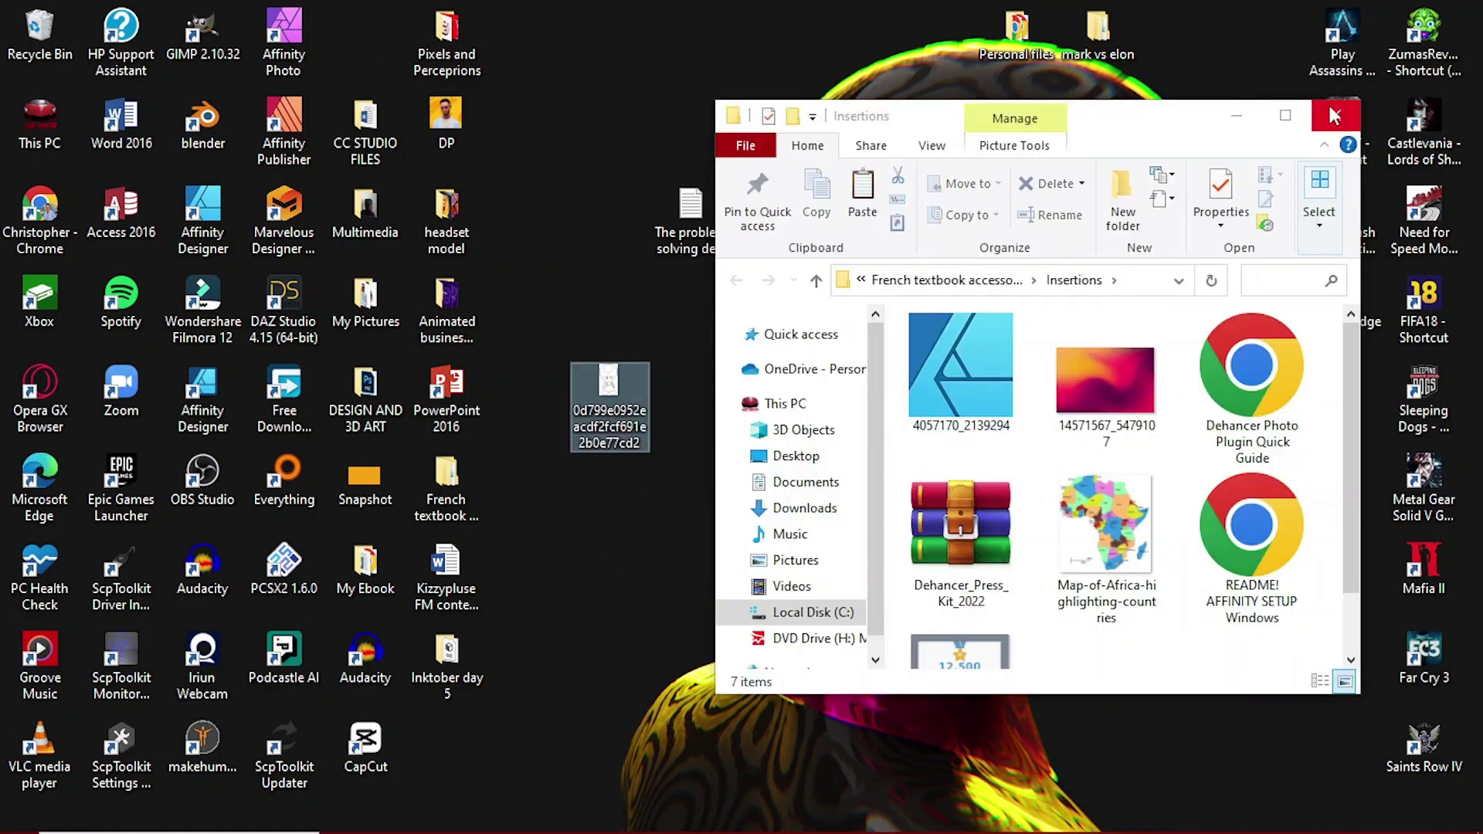
{"action": "left_click", "coordinate": [1332, 115]}
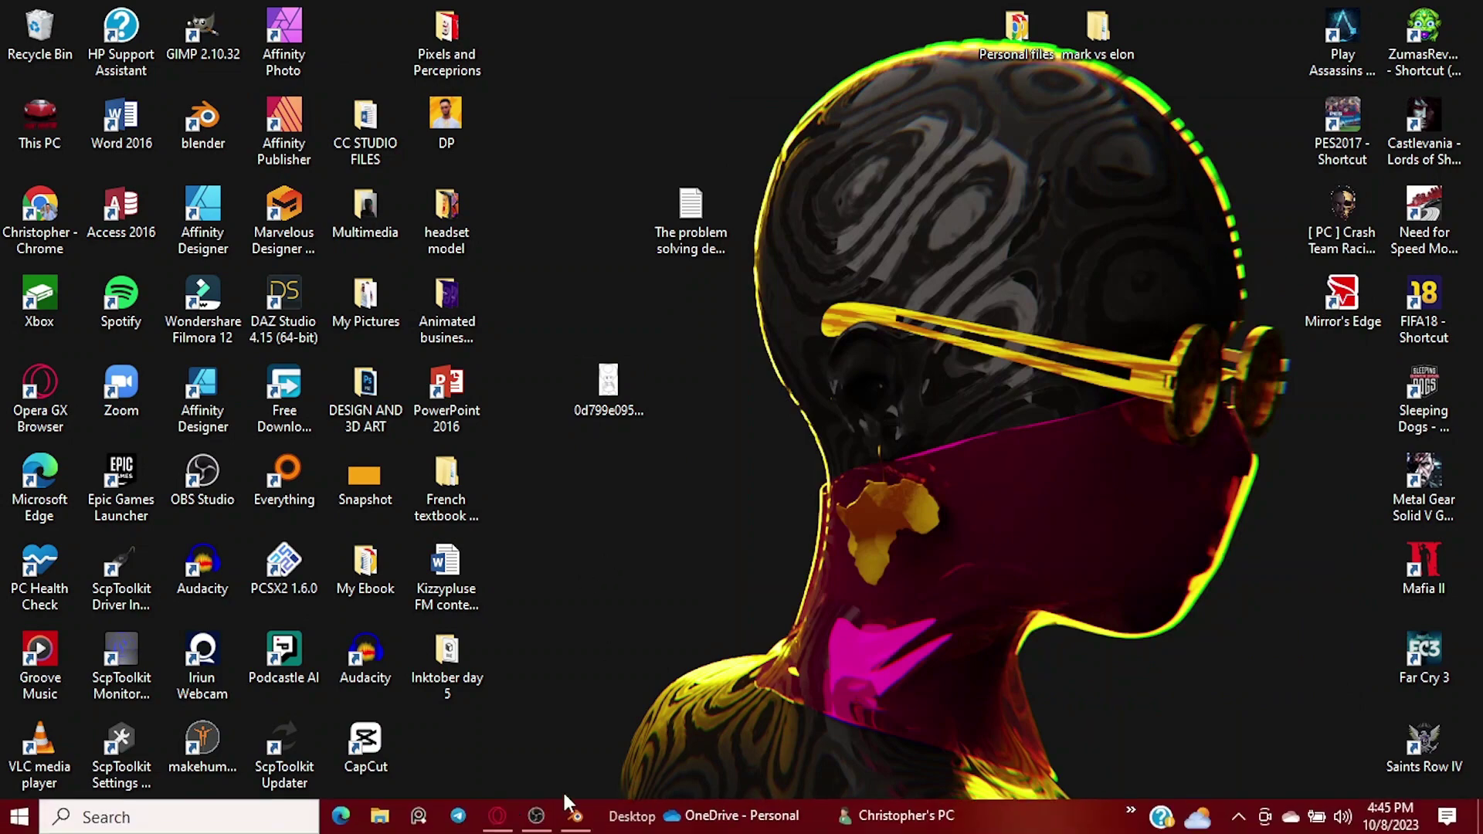
Step: Start a General scene, delete the default objects and set the Front view
{"action": "left_click", "coordinate": [577, 819]}
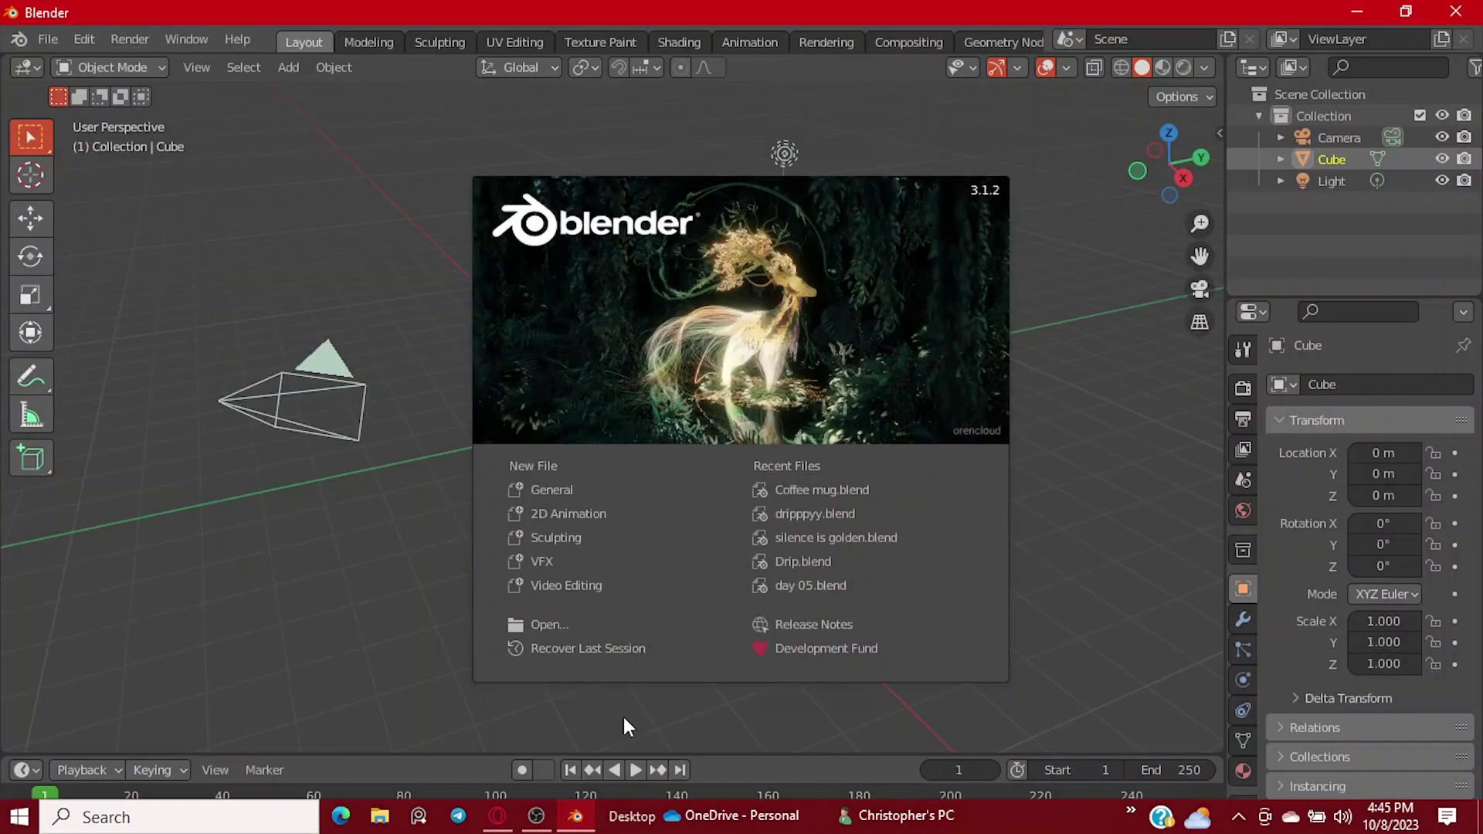
{"action": "left_click", "coordinate": [640, 488]}
{"action": "left_click_drag", "start_coordinate": [358, 291], "coordinate": [672, 520]}
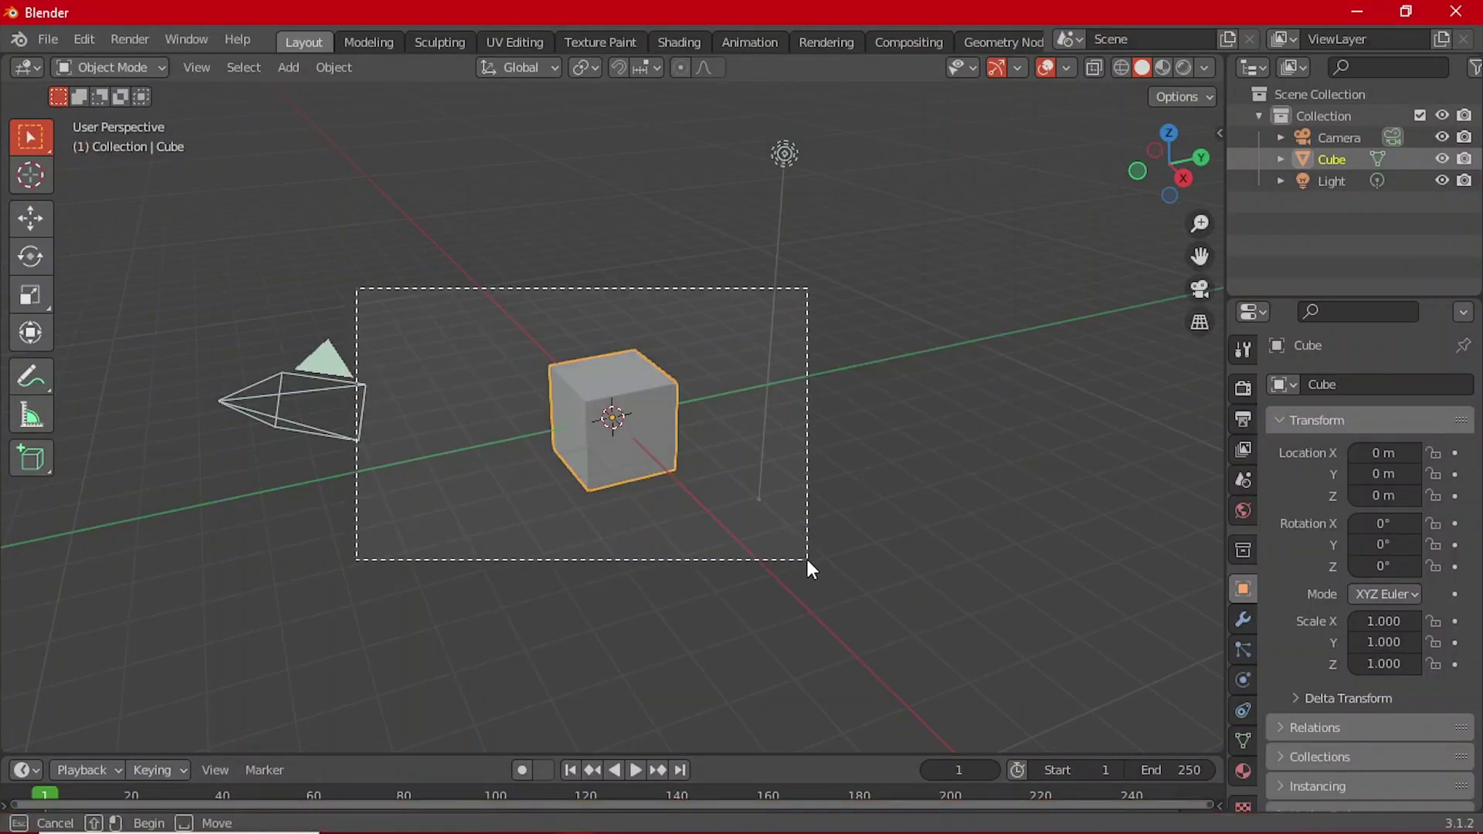
{"action": "left_click_drag", "start_coordinate": [807, 561], "coordinate": [807, 560]}
{"action": "key", "text": "Delete"}
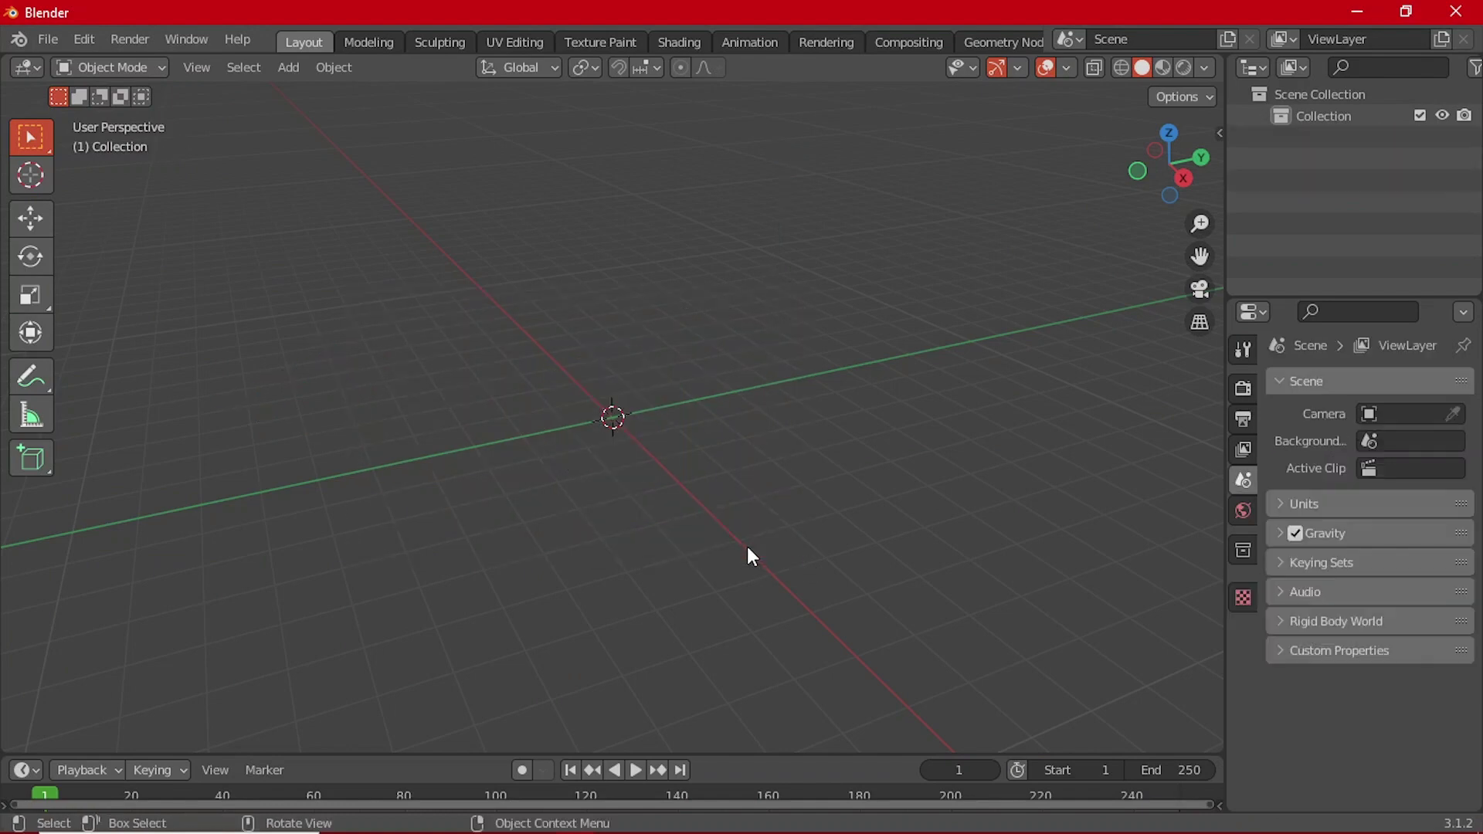
{"action": "key", "text": "grave"}
{"action": "left_click", "coordinate": [661, 471]}
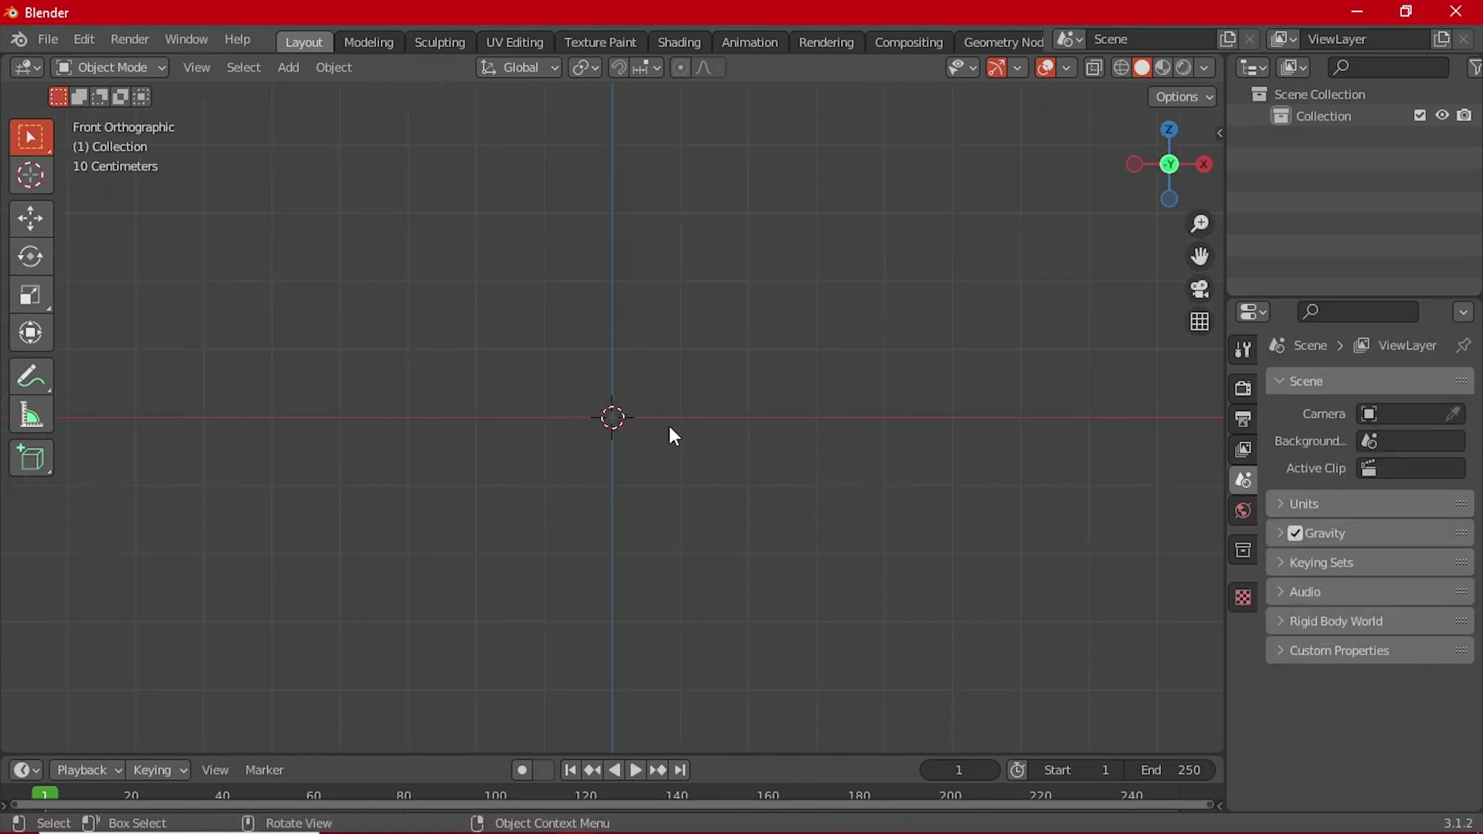
{"action": "middle_click_drag", "start_coordinate": [668, 425], "coordinate": [682, 517], "text": "shift"}
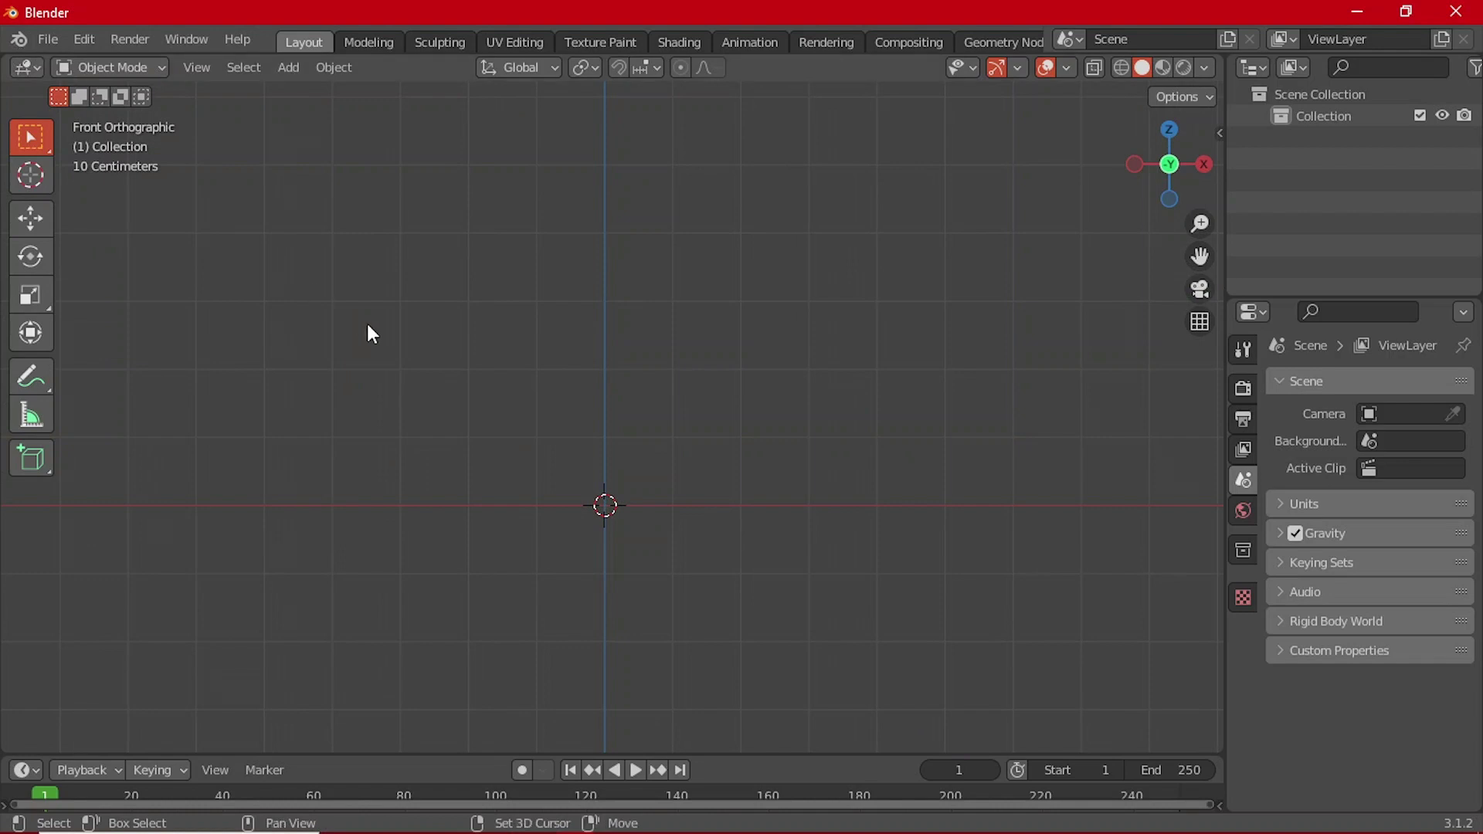
Step: Add the Toad line-drawing jpg from the Desktop as a Reference image
{"action": "mouse_move", "coordinate": [351, 560]}
{"action": "left_click", "coordinate": [495, 562]}
{"action": "left_click", "coordinate": [290, 312]}
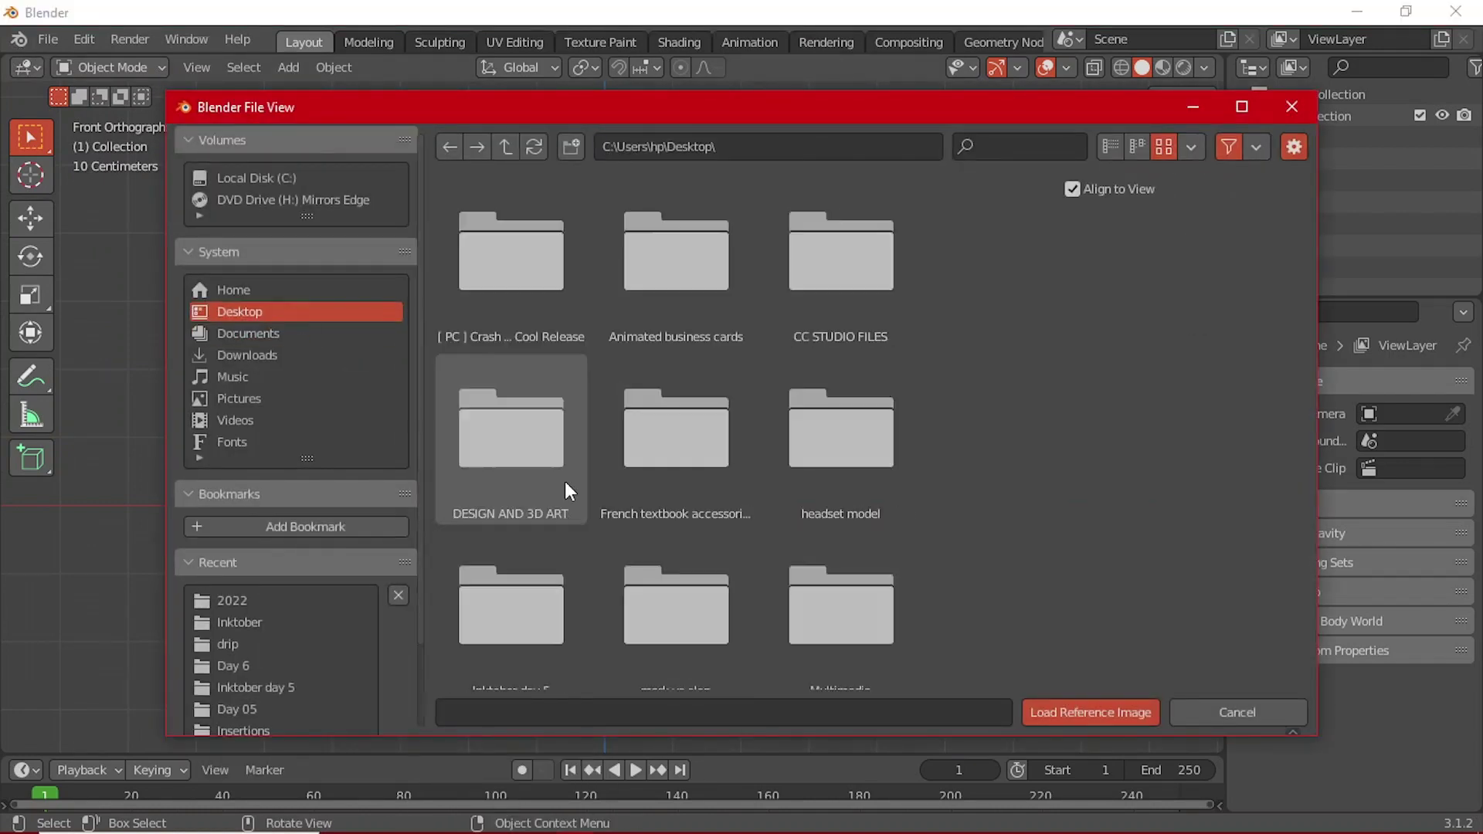
{"action": "scroll", "coordinate": [678, 485], "scroll_direction": "down", "scroll_amount": 6}
{"action": "left_click", "coordinate": [683, 472]}
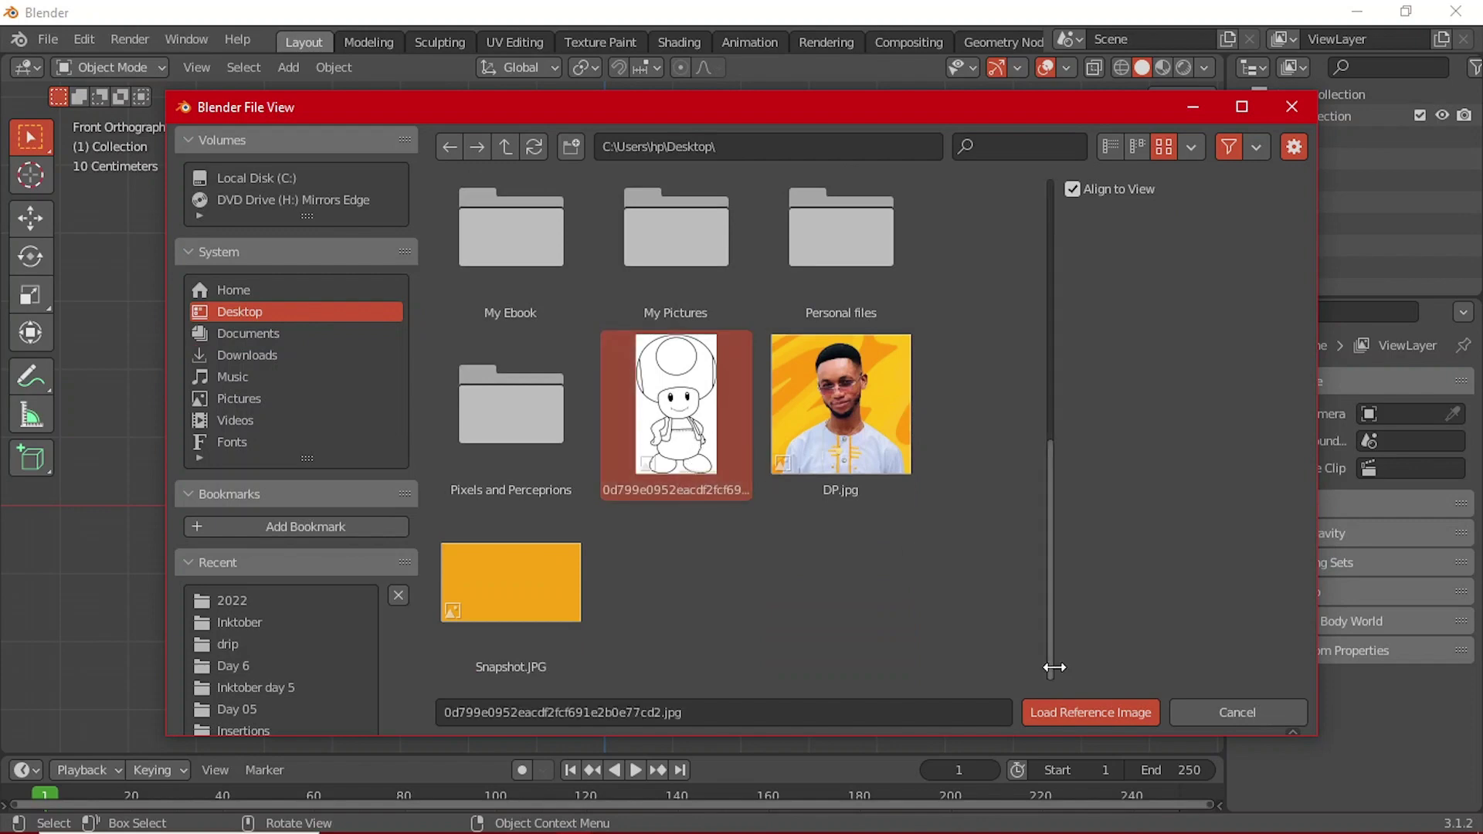
{"action": "left_click", "coordinate": [1072, 703]}
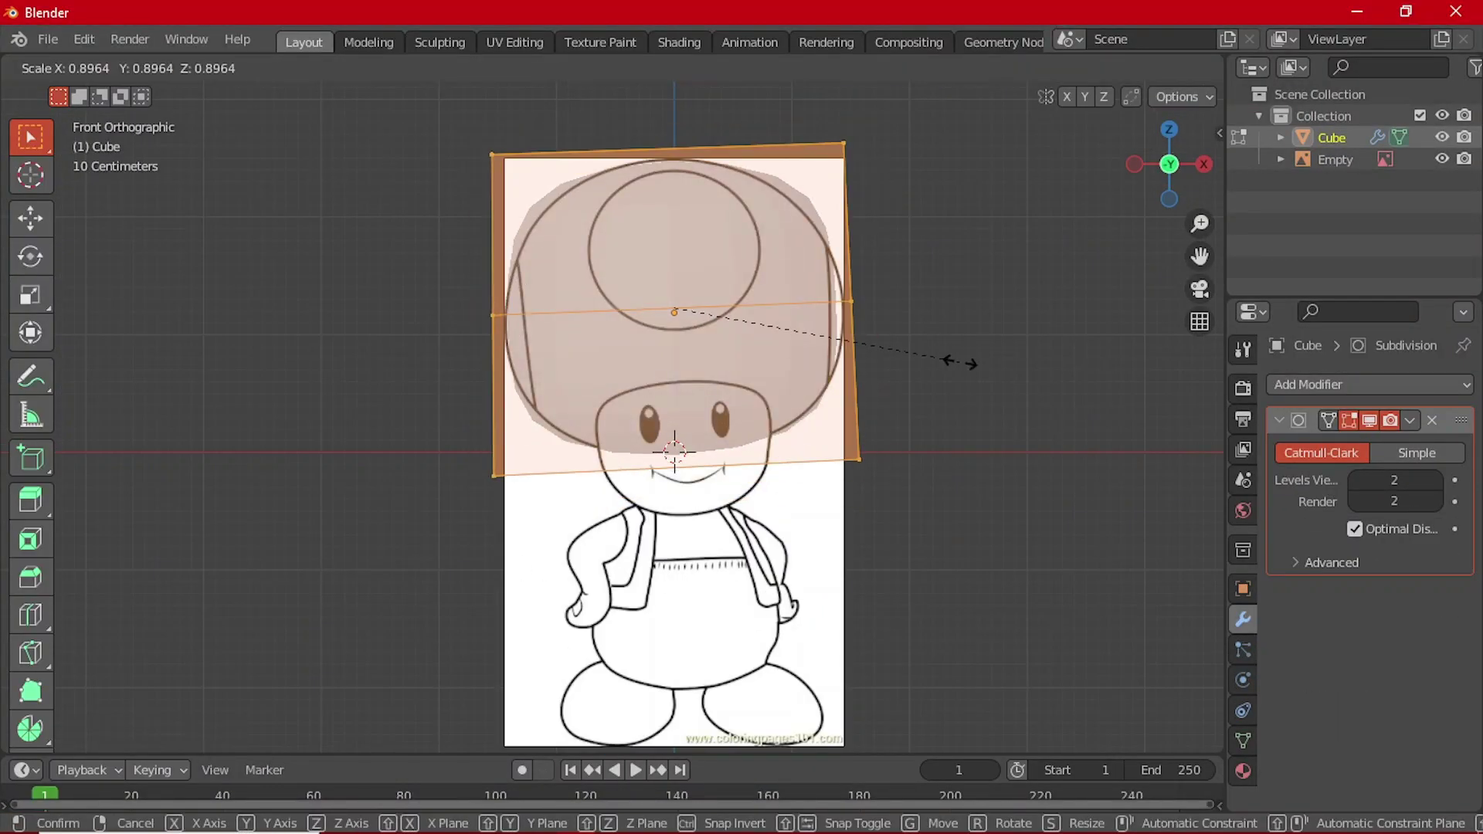
Step: Give the shape a level-2 subdivision and save the file as toad.blend
{"action": "left_click_drag", "start_coordinate": [414, 477], "coordinate": [526, 513]}
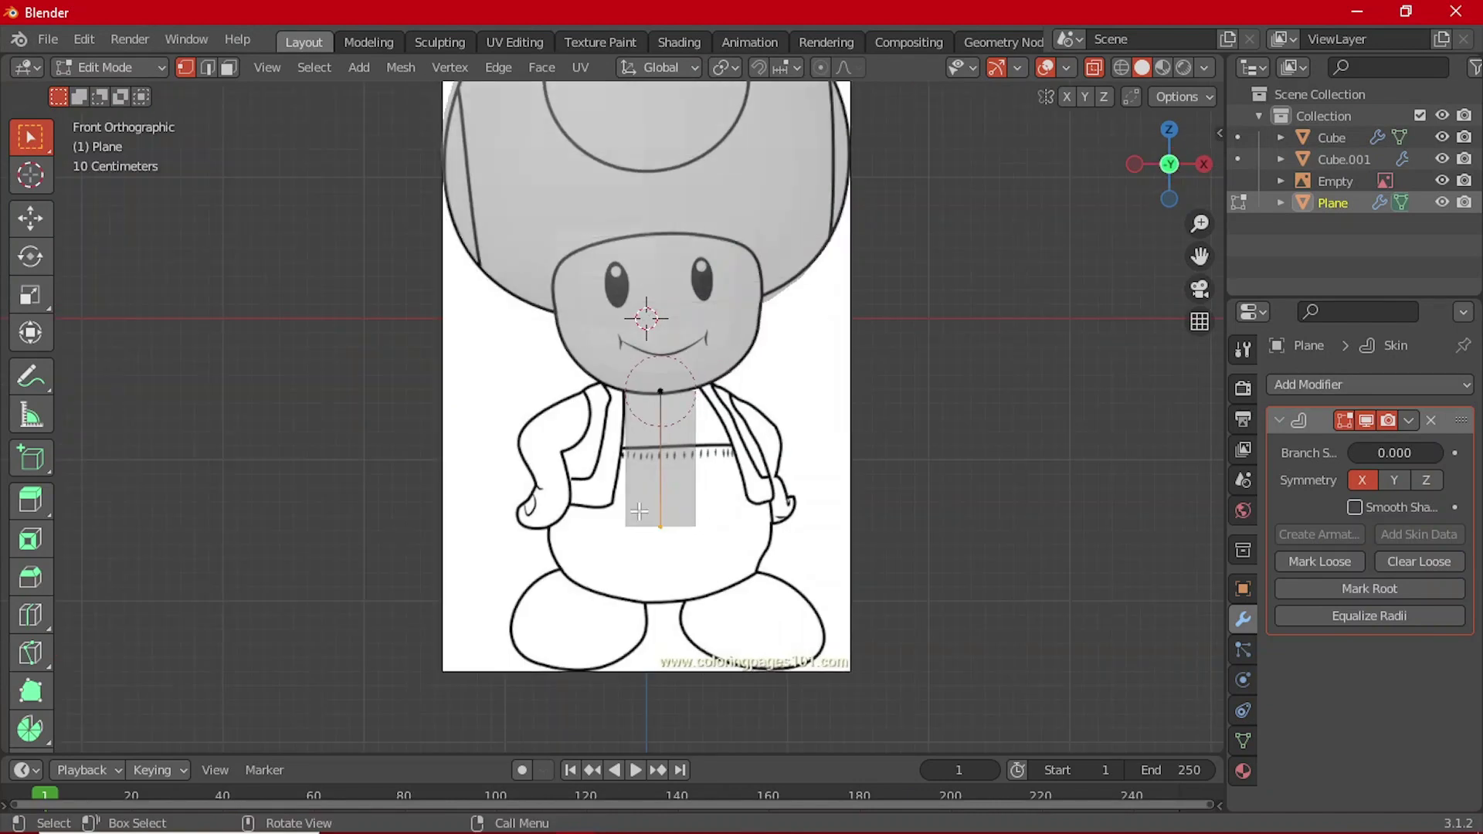
{"action": "key", "text": "ctrl+2"}
{"action": "key", "text": "ctrl+s"}
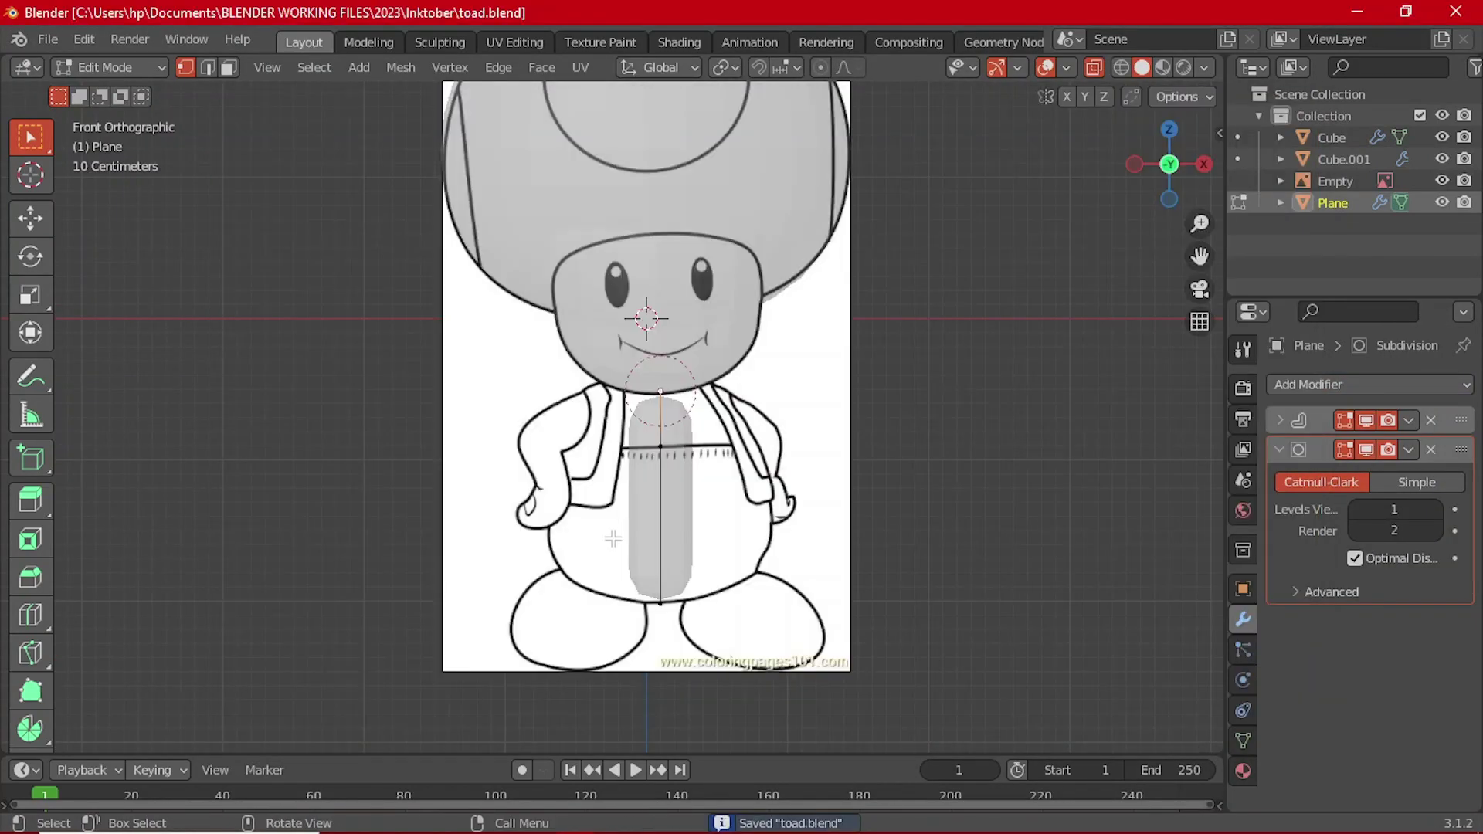
{"action": "key", "text": "ctrl+a"}
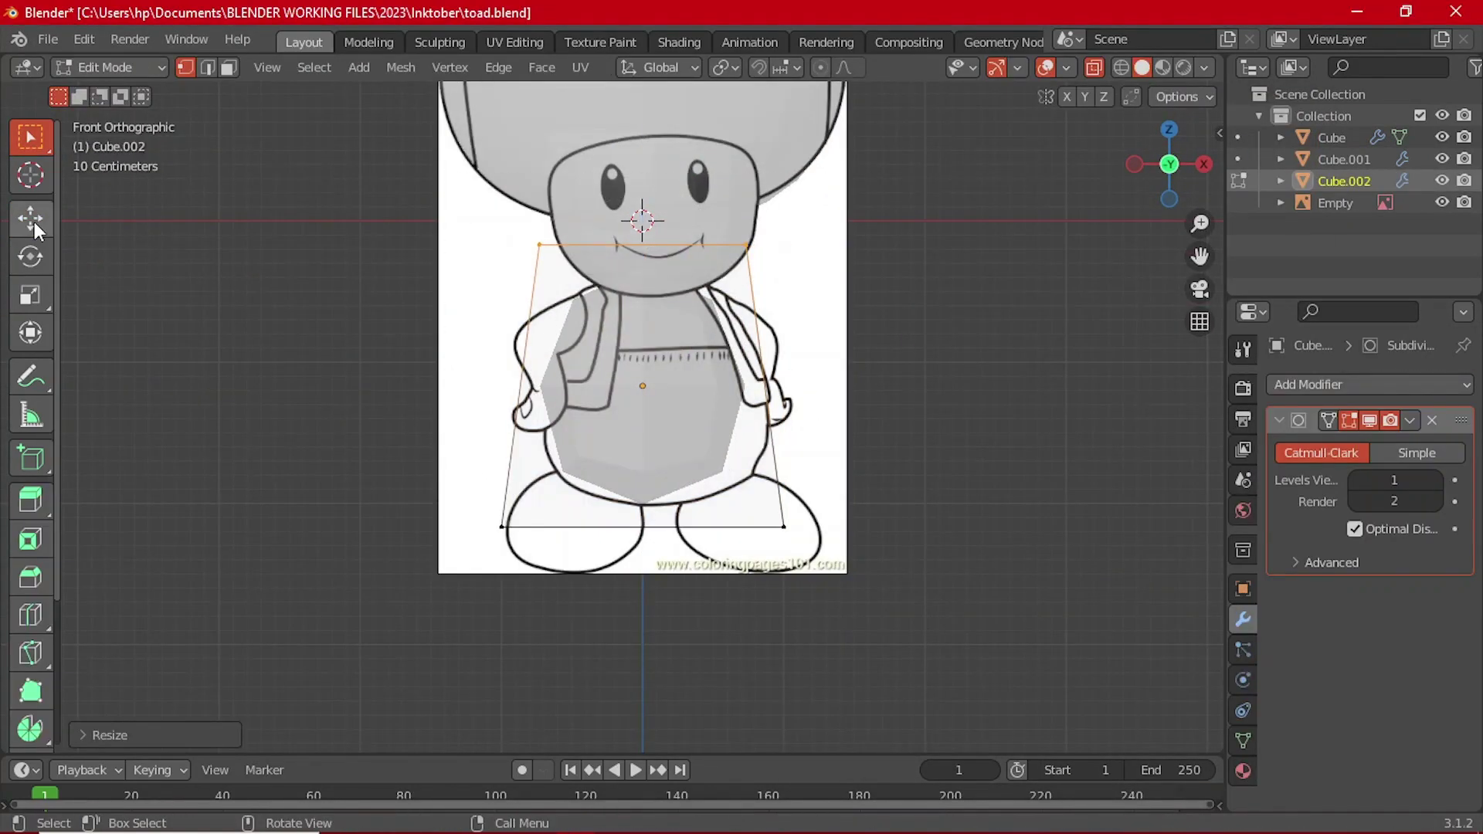
Step: Move and scale the body shape and its belly edge loop to match the drawing
{"action": "left_click_drag", "start_coordinate": [726, 385], "coordinate": [754, 389]}
{"action": "key", "text": "s"}
{"action": "left_click", "coordinate": [321, 497]}
{"action": "key", "text": "s"}
{"action": "key", "text": "grave"}
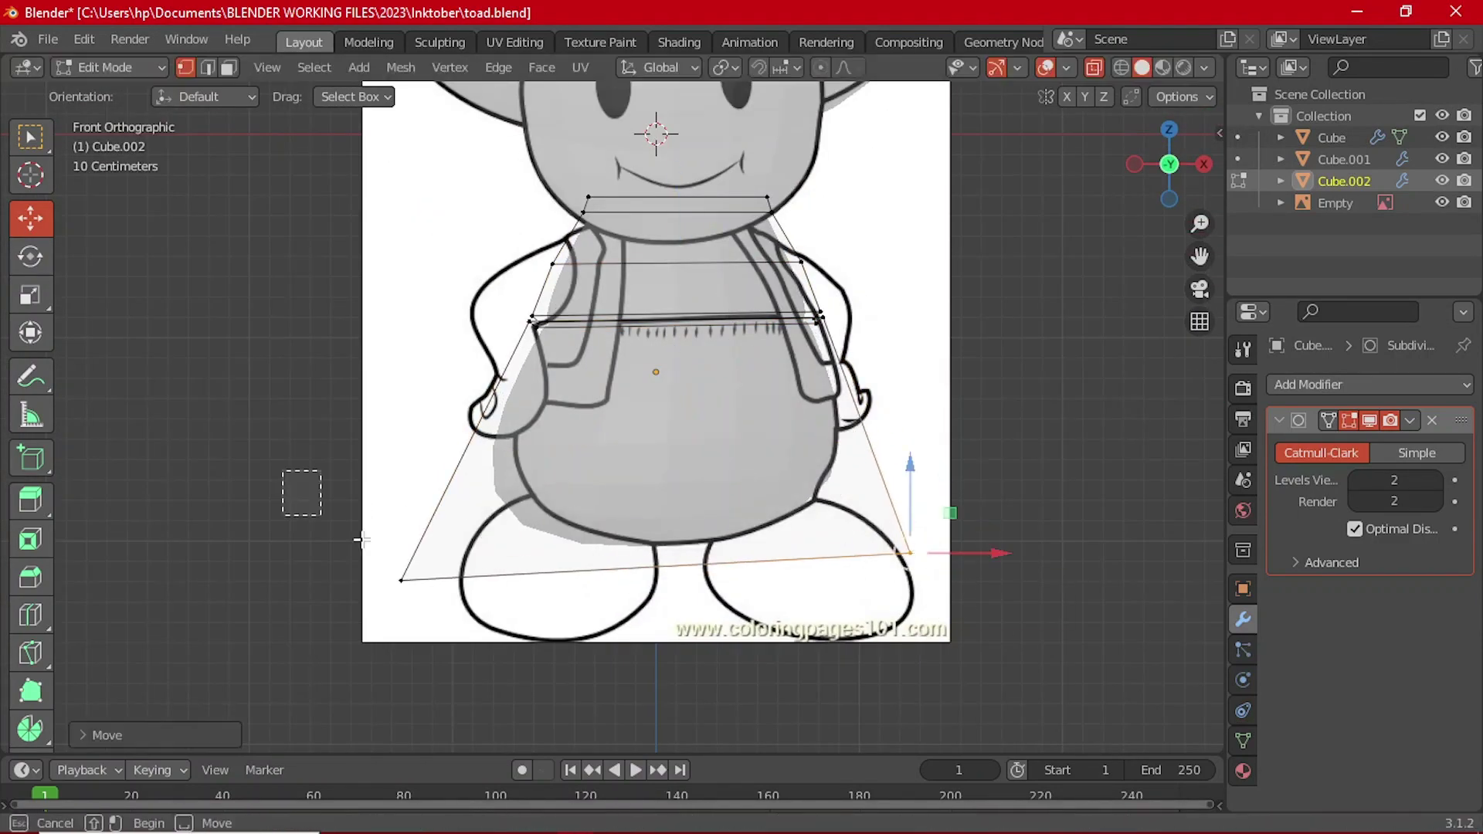
{"action": "key", "text": "g"}
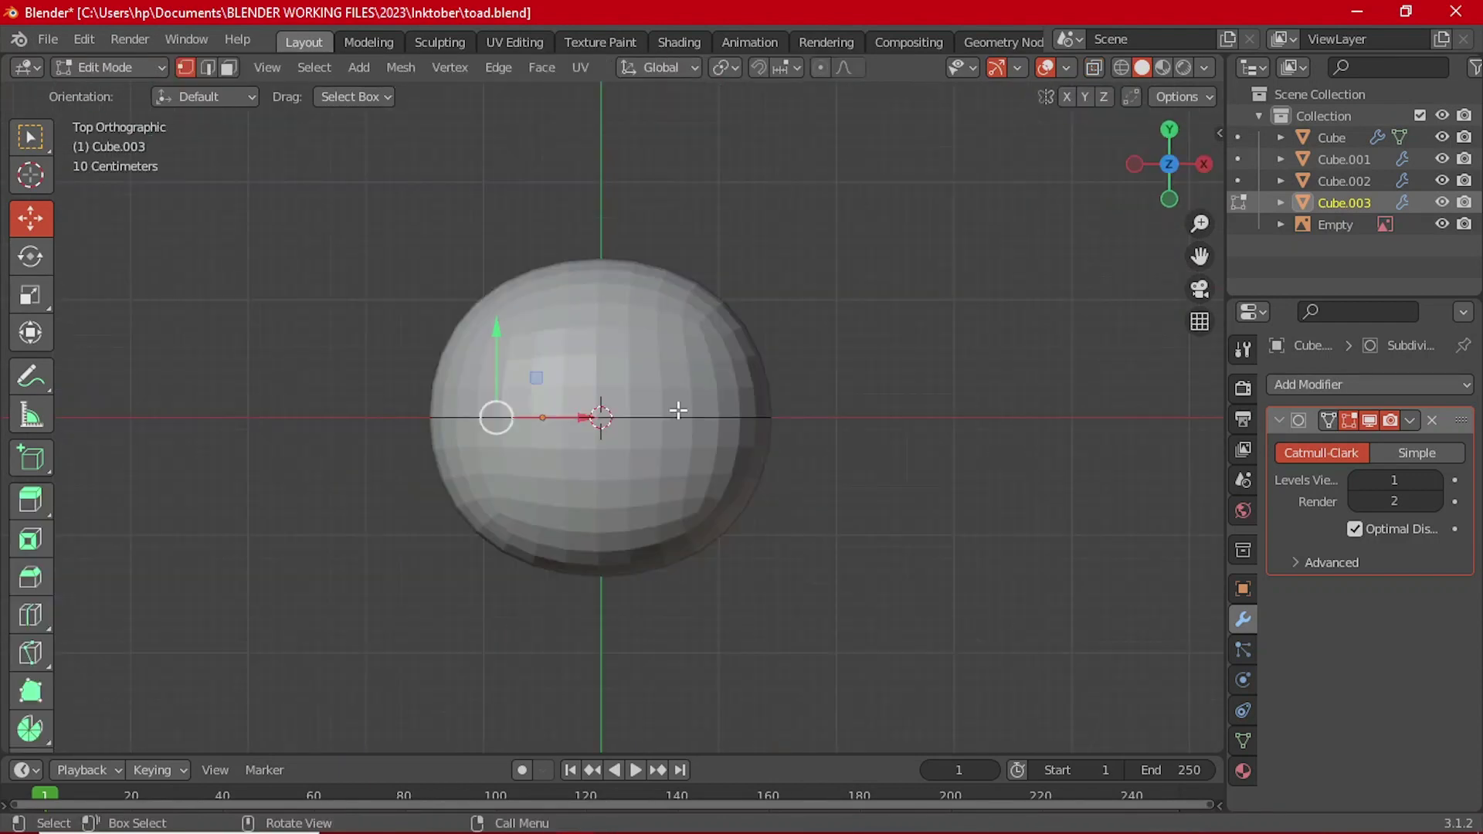
{"action": "key", "text": "s"}
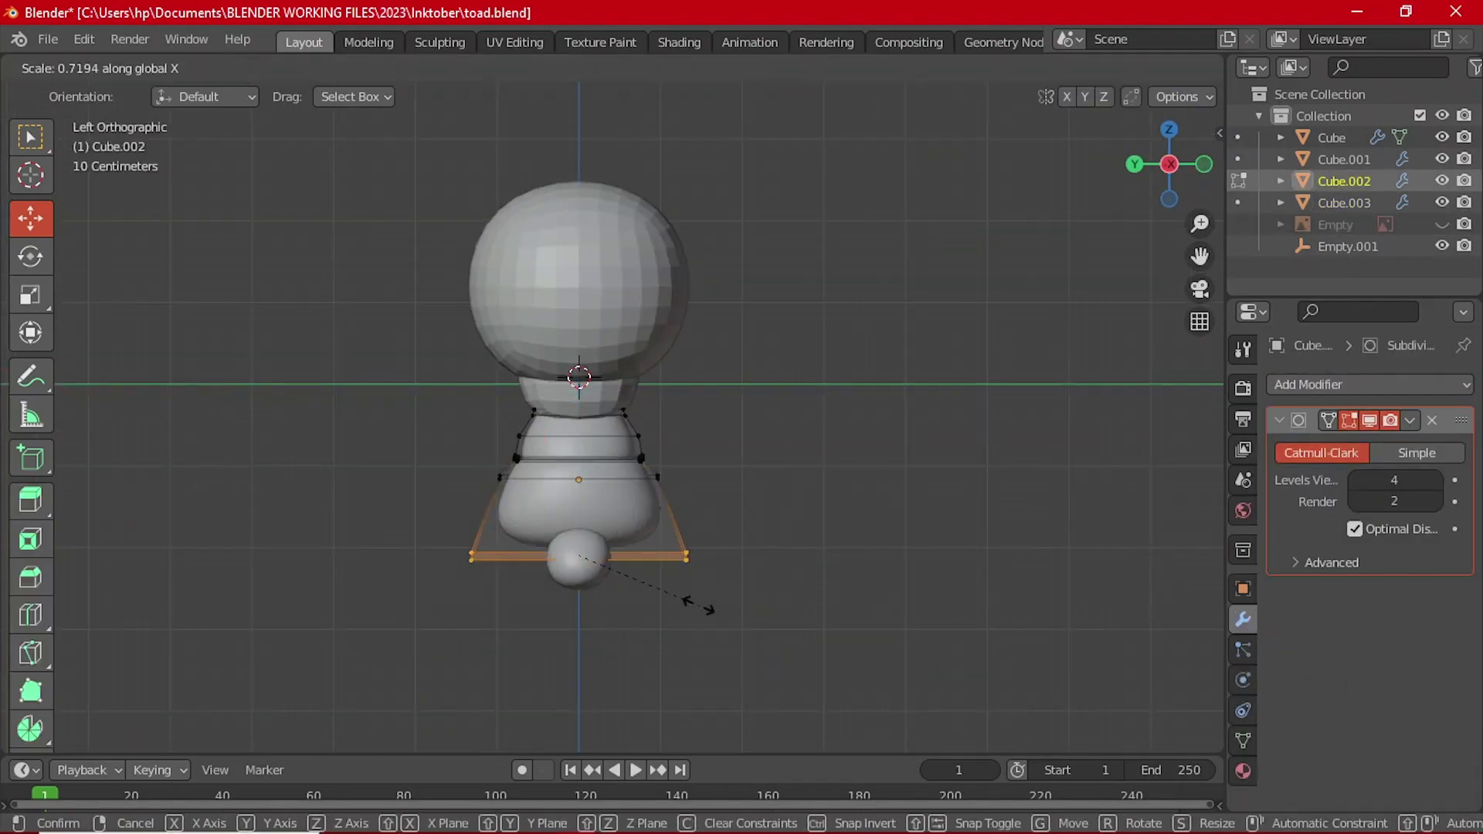
{"action": "left_click", "coordinate": [795, 578]}
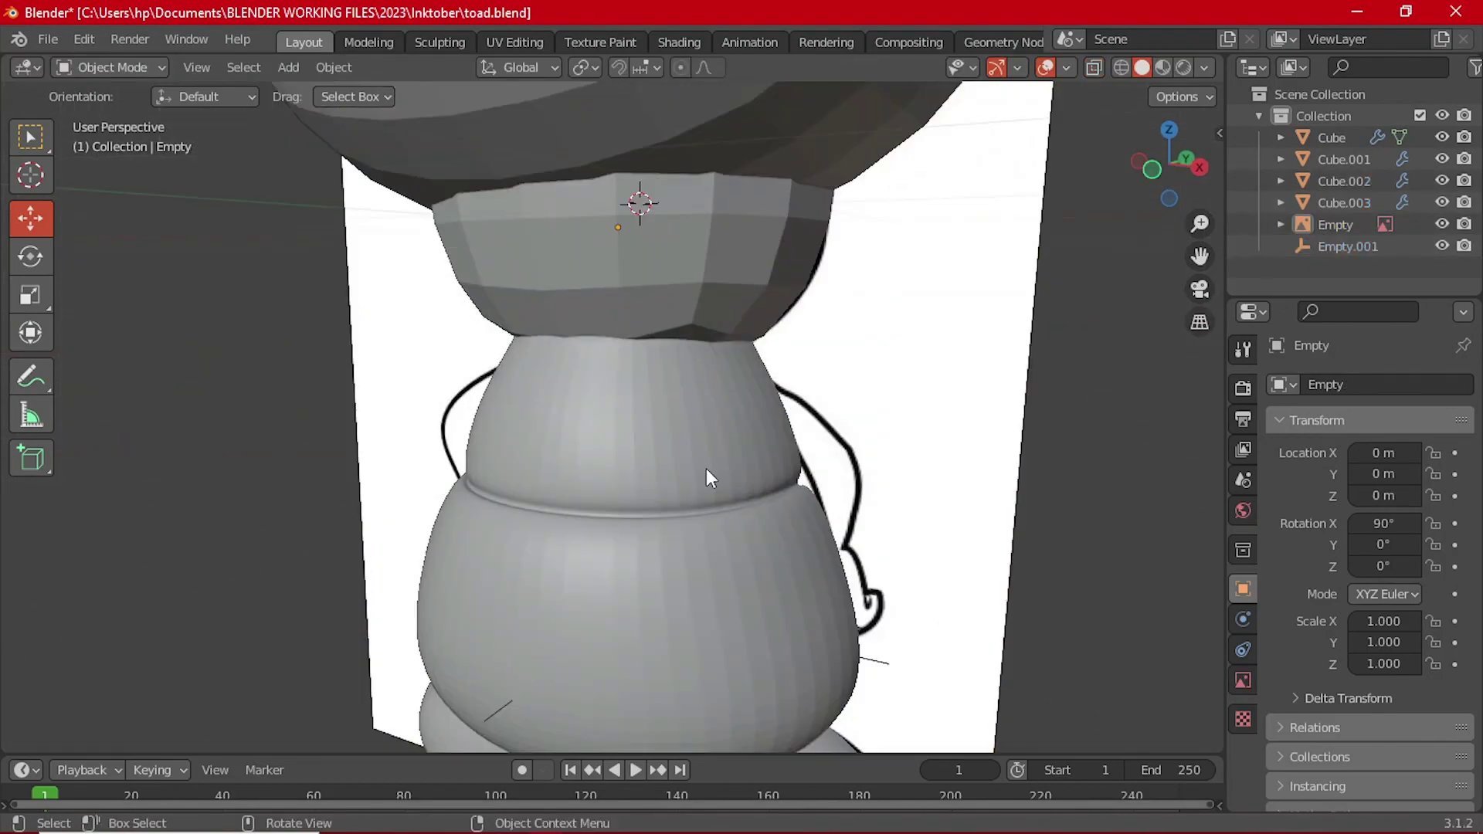
{"action": "key", "text": "g"}
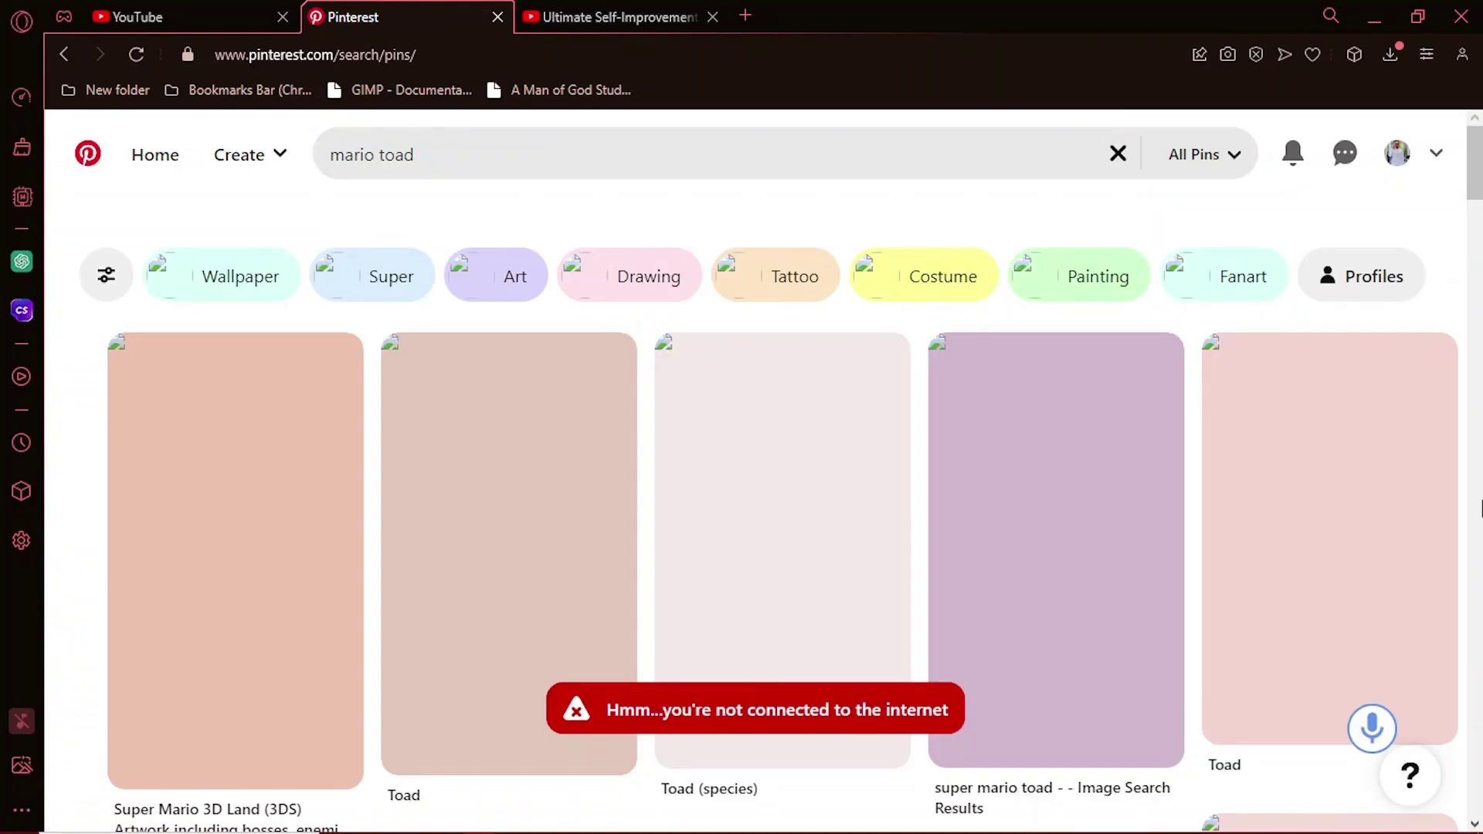
Step: Reposition the arm vertices in Edit Mode and move the mirrored arms onto the shoulders
{"action": "left_click", "coordinate": [136, 54]}
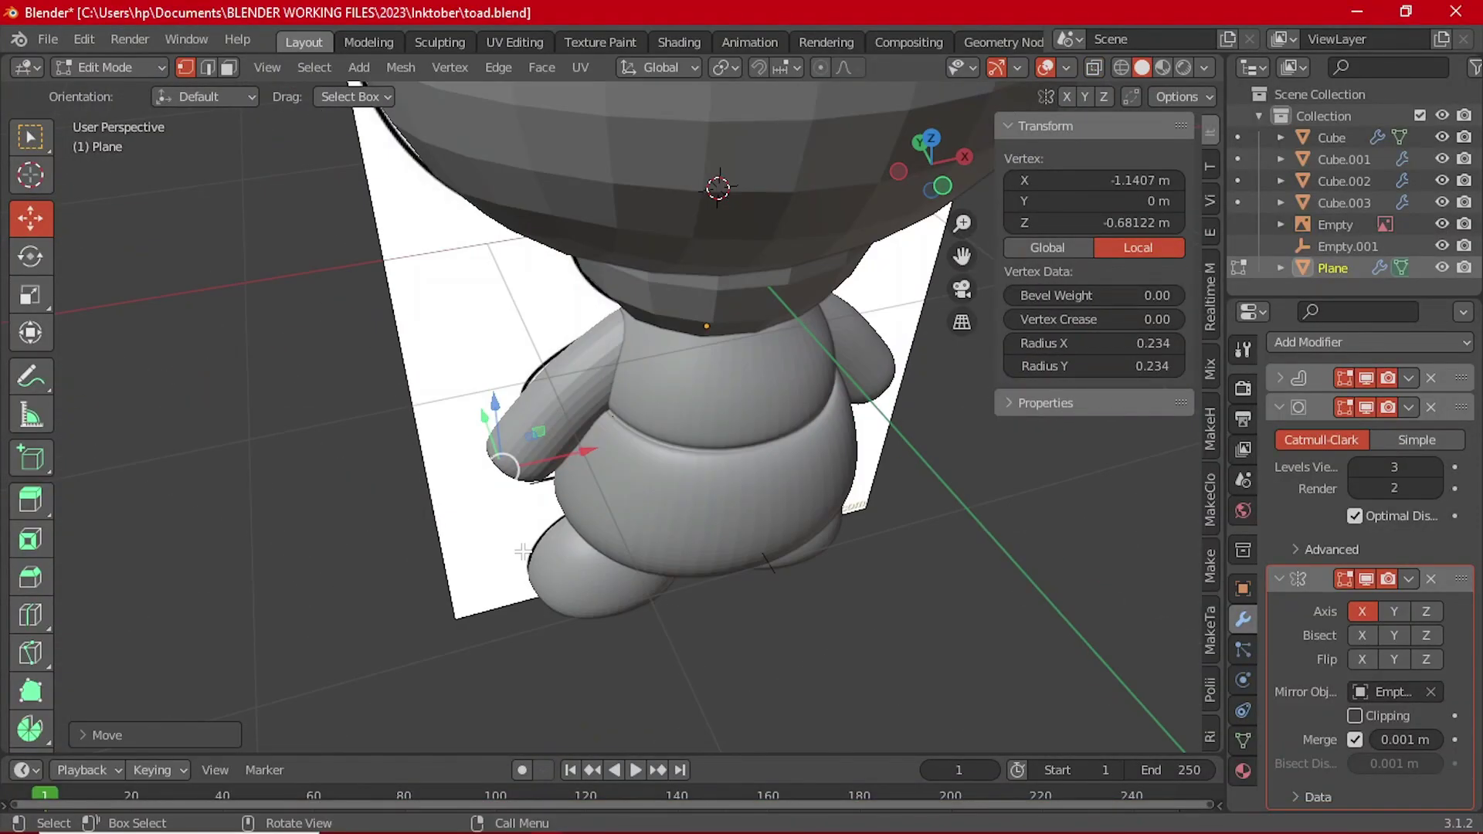
{"action": "key", "text": "Tab"}
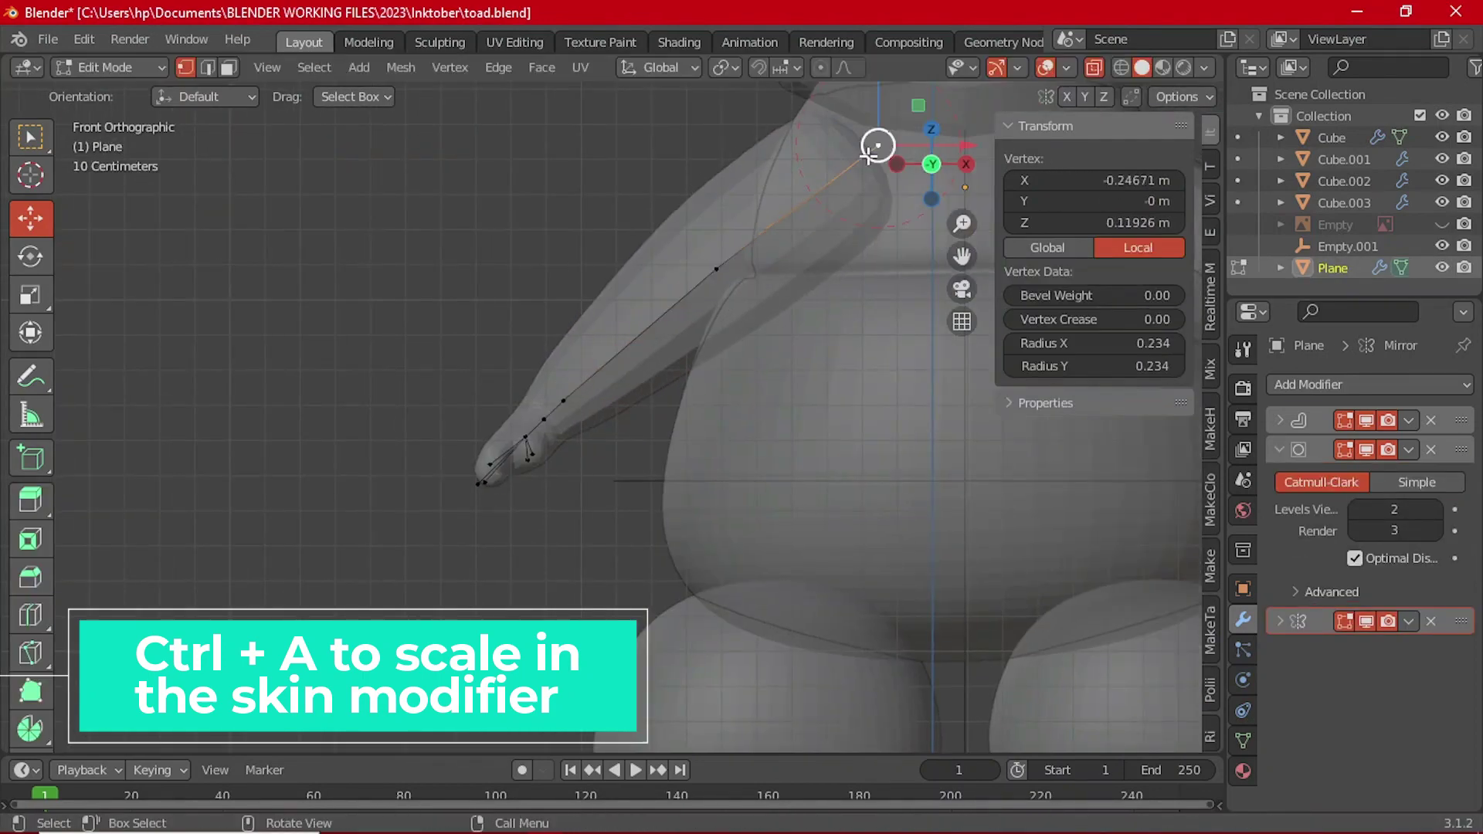
{"action": "key", "text": "g"}
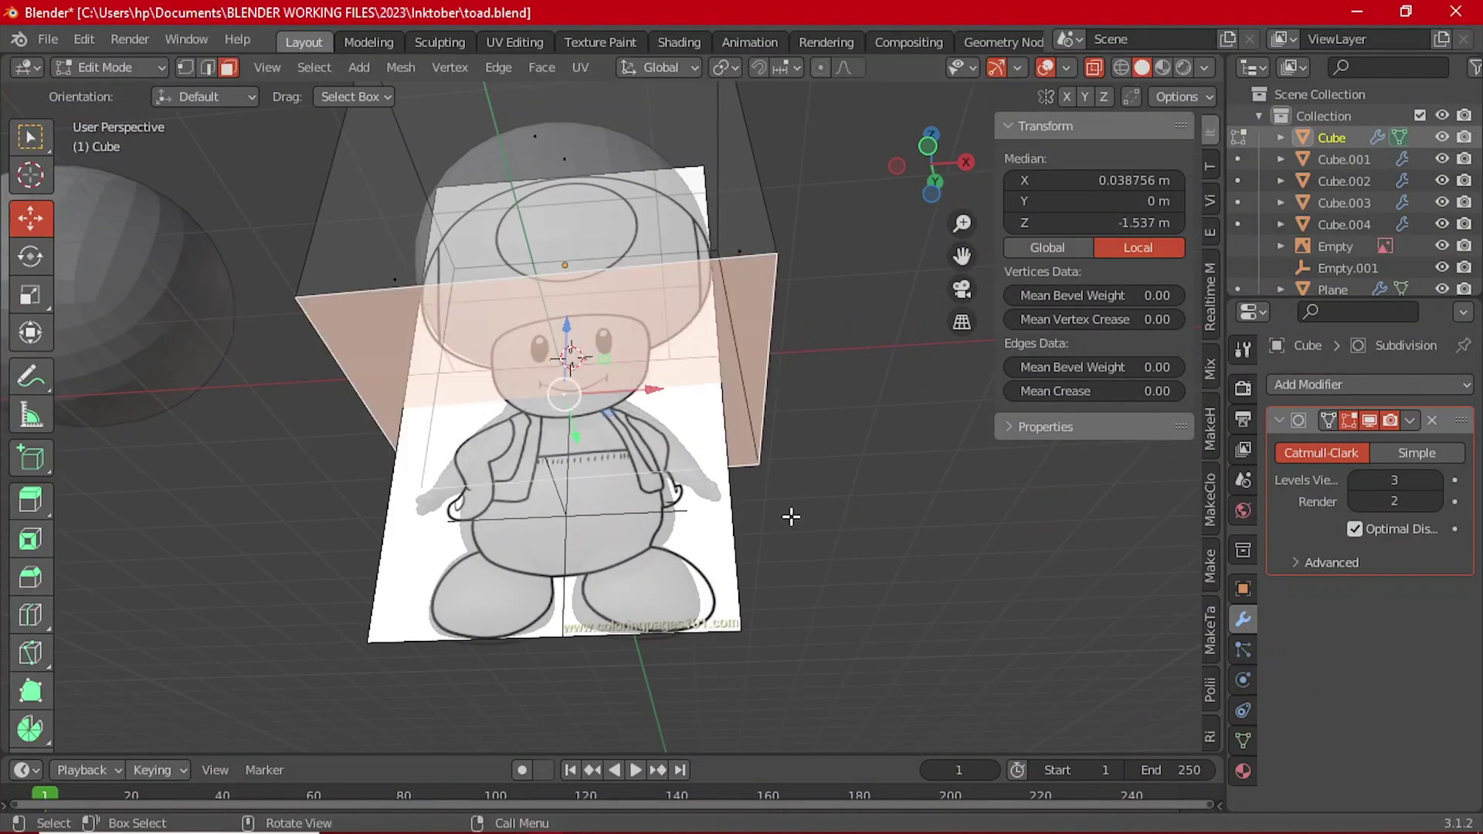
Step: Extrude the cap's faces, then select and lower a group of cap vertices in Front view
{"action": "key", "text": "g"}
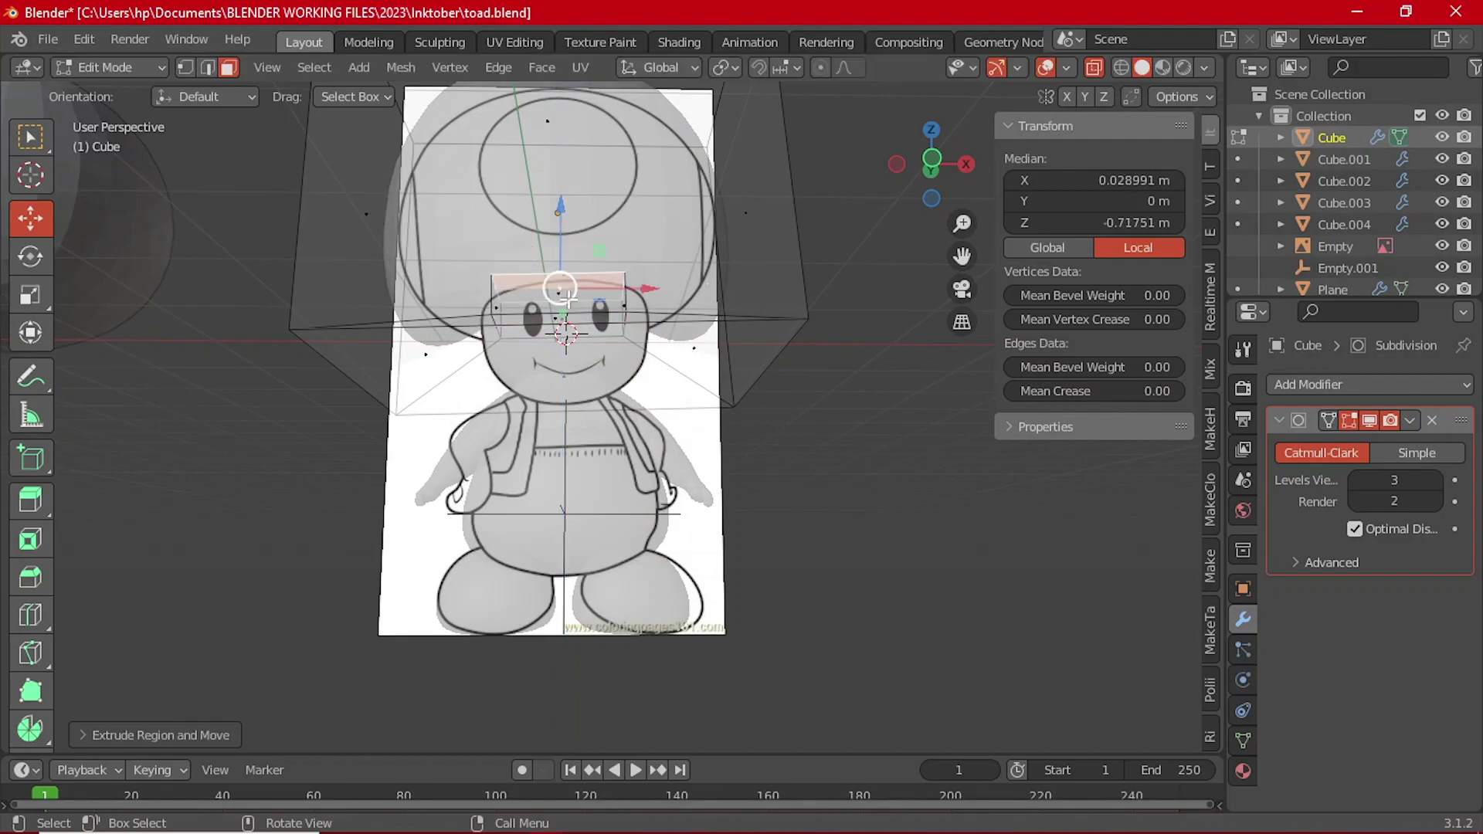
{"action": "key", "text": "grave"}
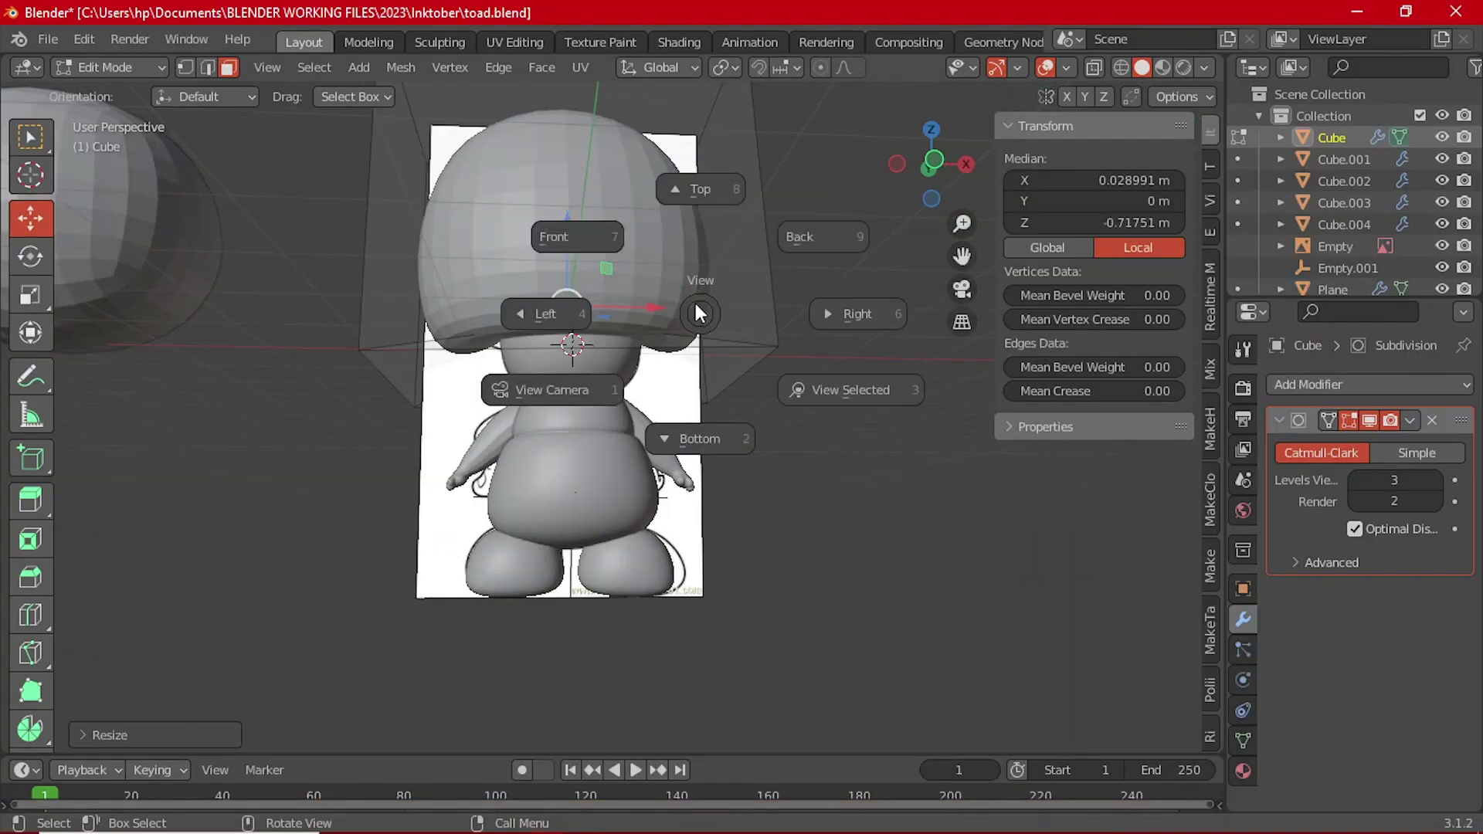
{"action": "left_click", "coordinate": [554, 236]}
{"action": "key", "text": "1"}
{"action": "left_click_drag", "start_coordinate": [265, 314], "coordinate": [831, 311]}
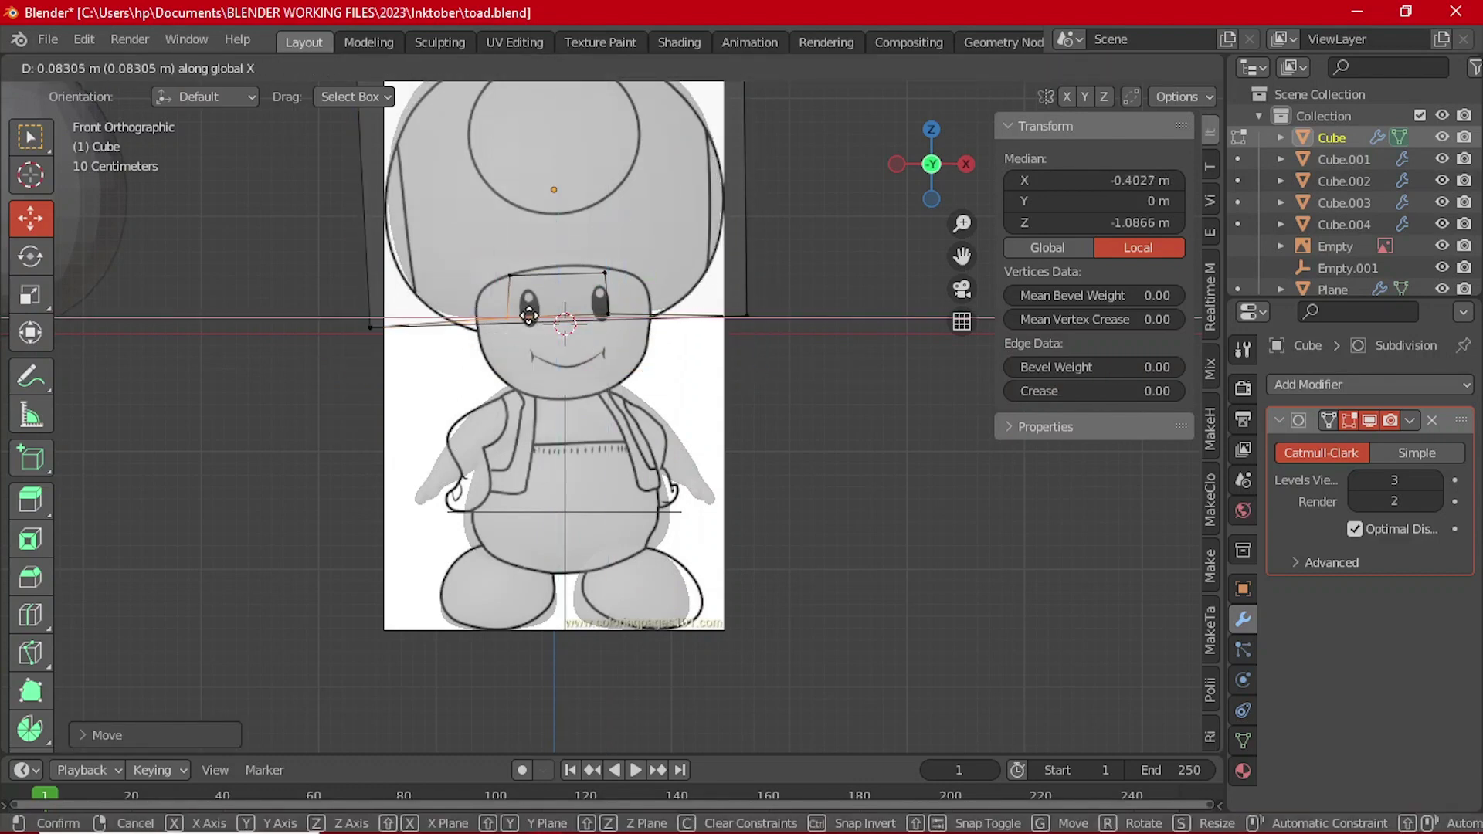
{"action": "left_click_drag", "start_coordinate": [553, 241], "coordinate": [562, 253]}
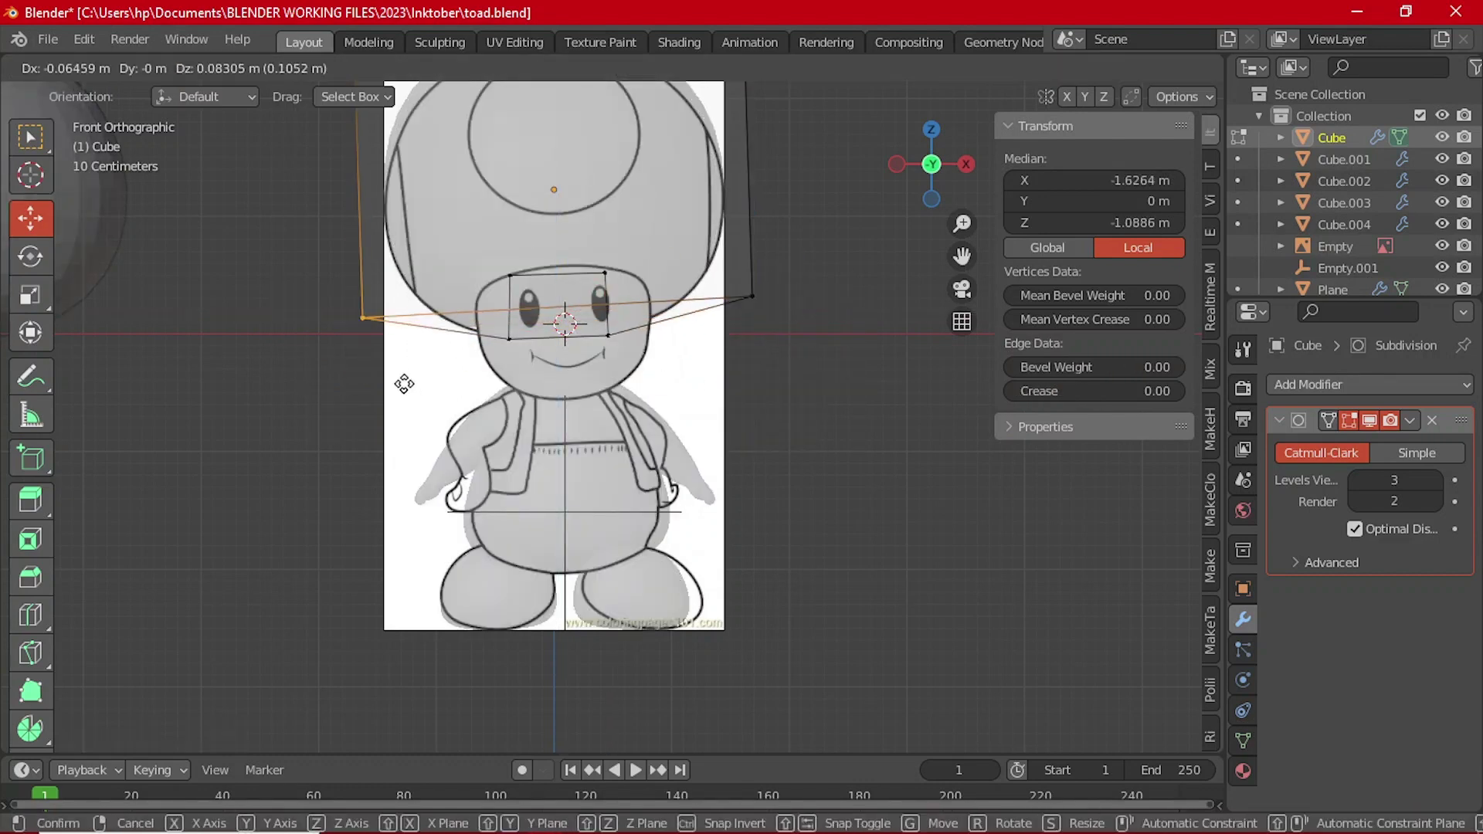
{"action": "key", "text": "alt+z"}
{"action": "key", "text": "alt+z"}
{"action": "key", "text": "Tab"}
{"action": "key", "text": "alt+z"}
Step: Lift the cap and position it above Toad's head
{"action": "middle_click_drag", "start_coordinate": [523, 266], "coordinate": [533, 354]}
{"action": "key", "text": "Tab"}
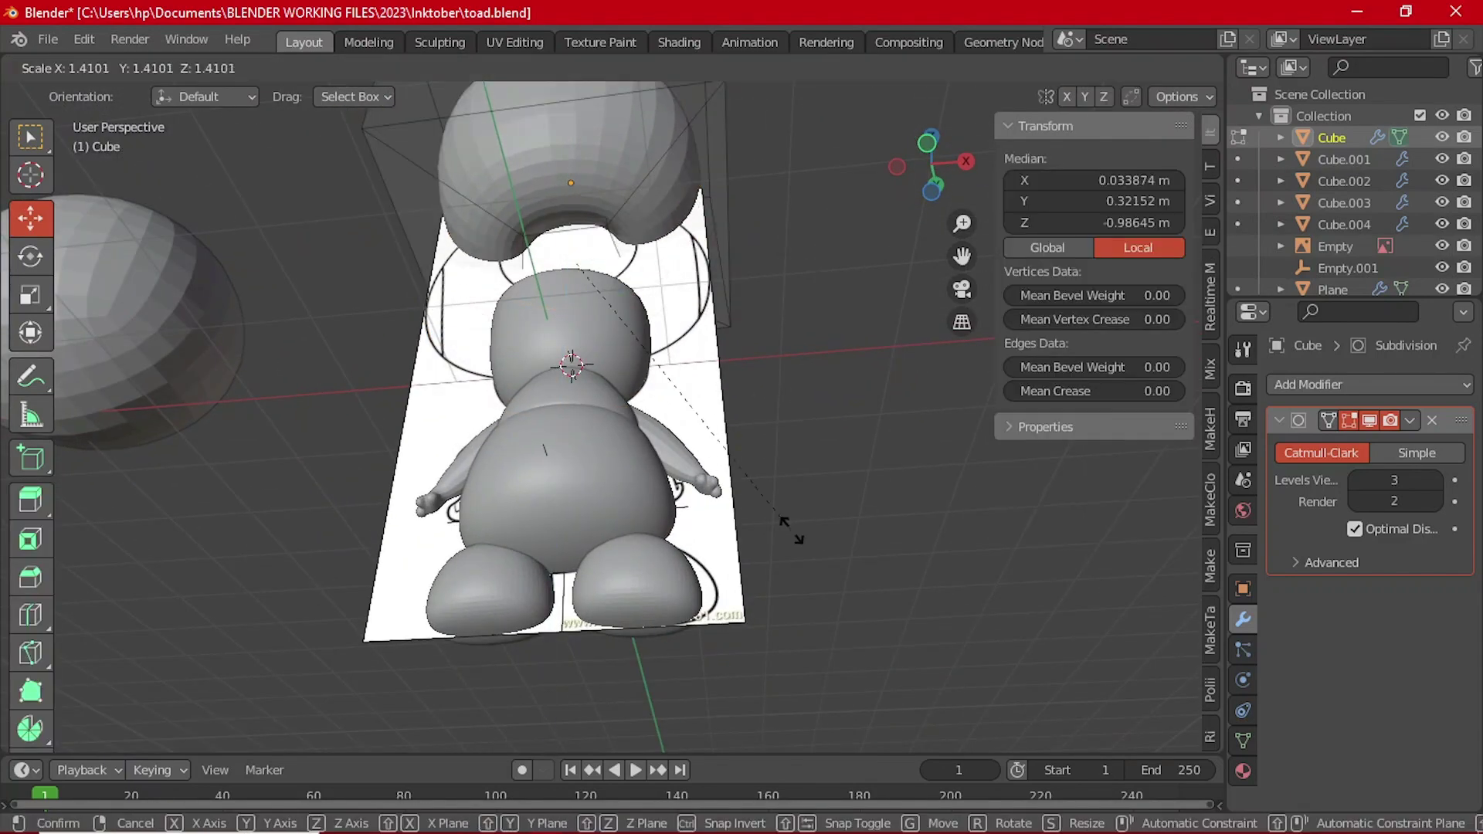
{"action": "key", "text": "Tab"}
{"action": "left_click_drag", "start_coordinate": [570, 195], "coordinate": [574, 154]}
{"action": "middle_click_drag", "start_coordinate": [575, 155], "coordinate": [647, 363]}
{"action": "key", "text": "KP_1"}
{"action": "left_click_drag", "start_coordinate": [571, 106], "coordinate": [572, 131]}
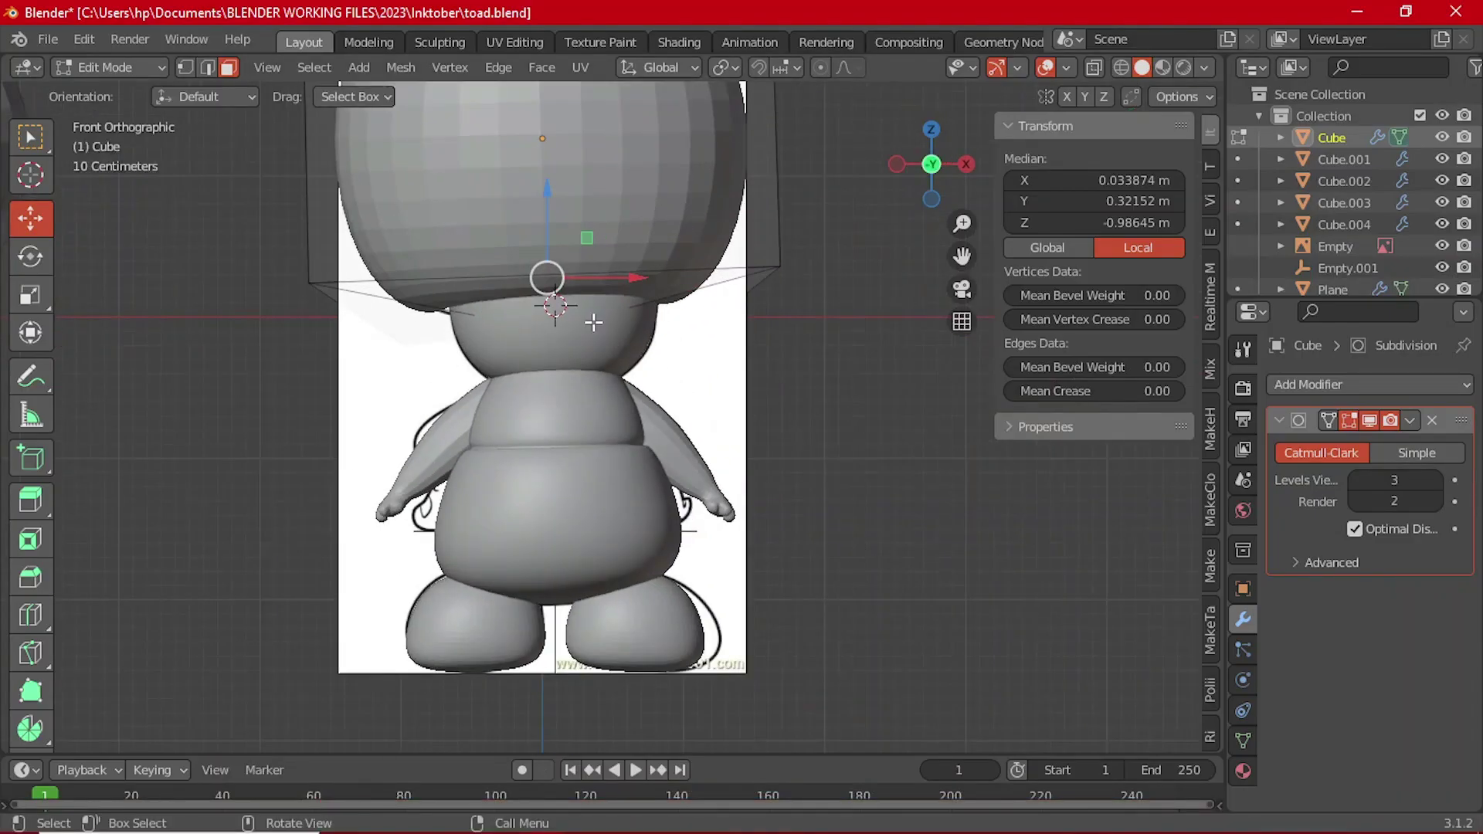
Step: Nudge the cap's vertices into place and move the cap vertically along Z
{"action": "key", "text": "alt+z"}
{"action": "left_click_drag", "start_coordinate": [547, 278], "coordinate": [530, 248]}
{"action": "key", "text": "alt+z"}
{"action": "key", "text": "Tab"}
{"action": "key", "text": "g"}
{"action": "key", "text": "z"}
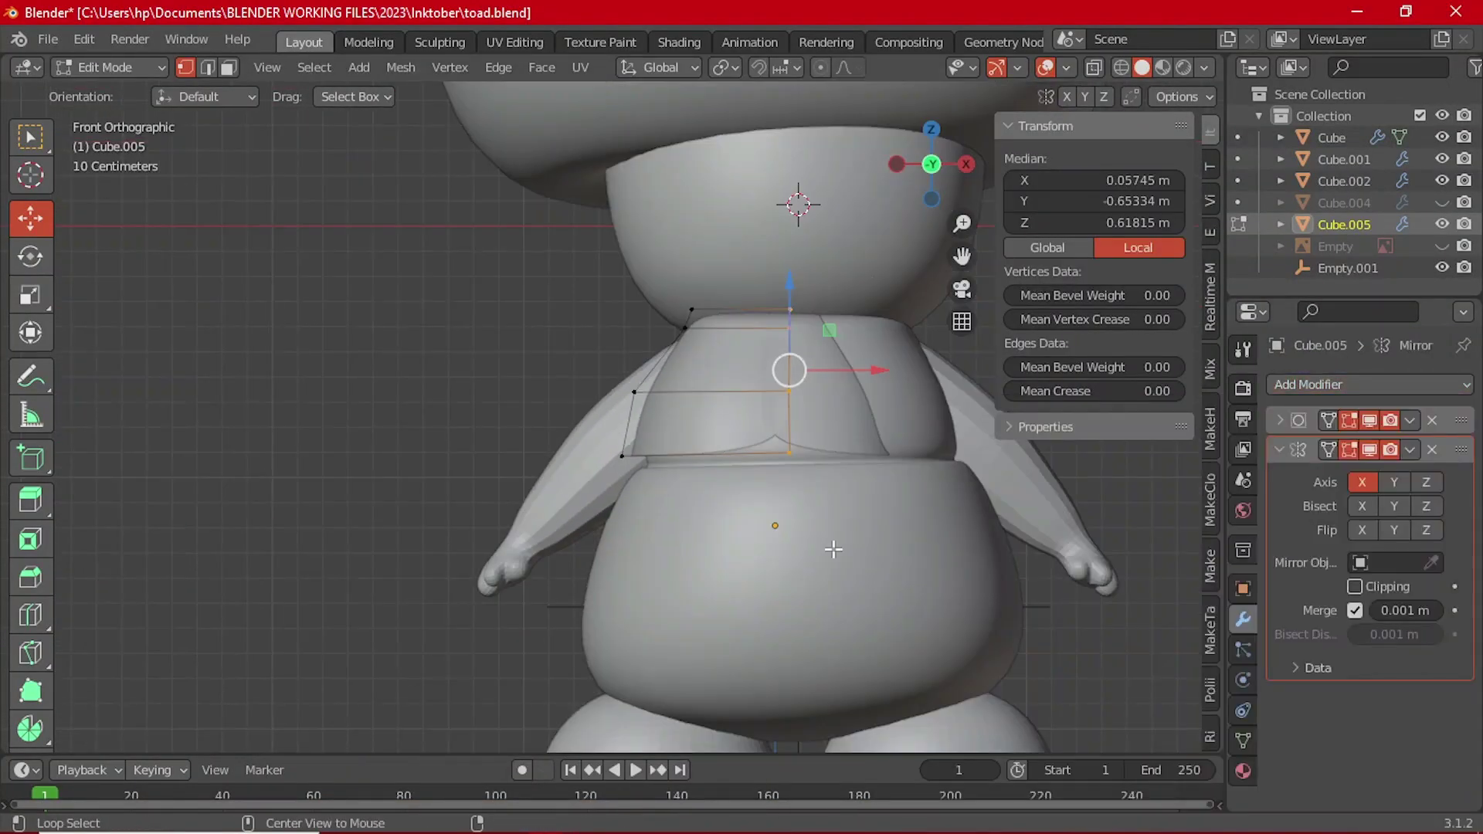
Step: Select the vest's shoulder vertices and bottom edge, and shrinkwrap the vest onto the body
{"action": "left_click_drag", "start_coordinate": [649, 276], "coordinate": [849, 321]}
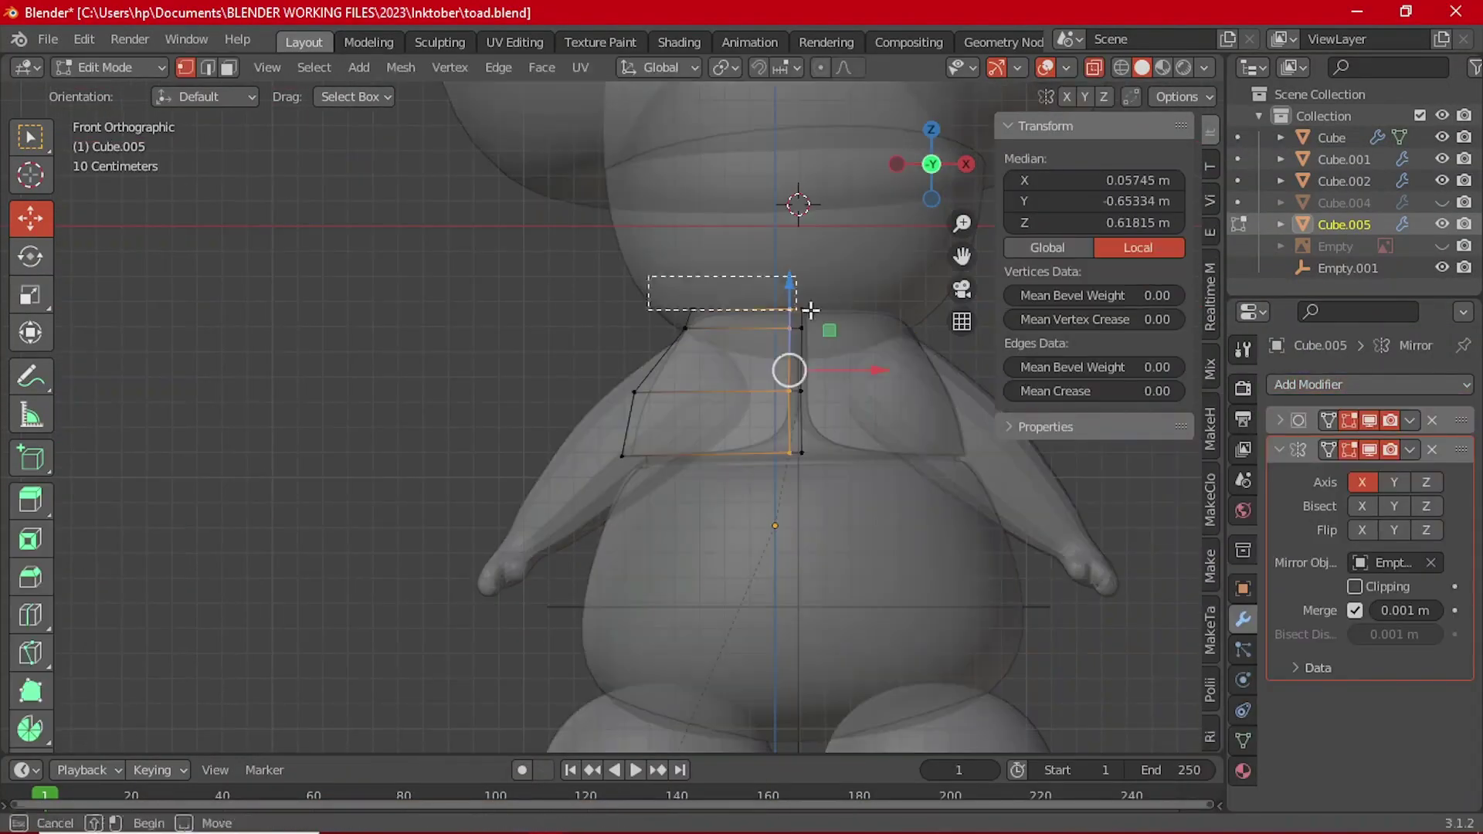
{"action": "key", "text": "2"}
{"action": "left_click", "coordinate": [709, 455], "text": "alt"}
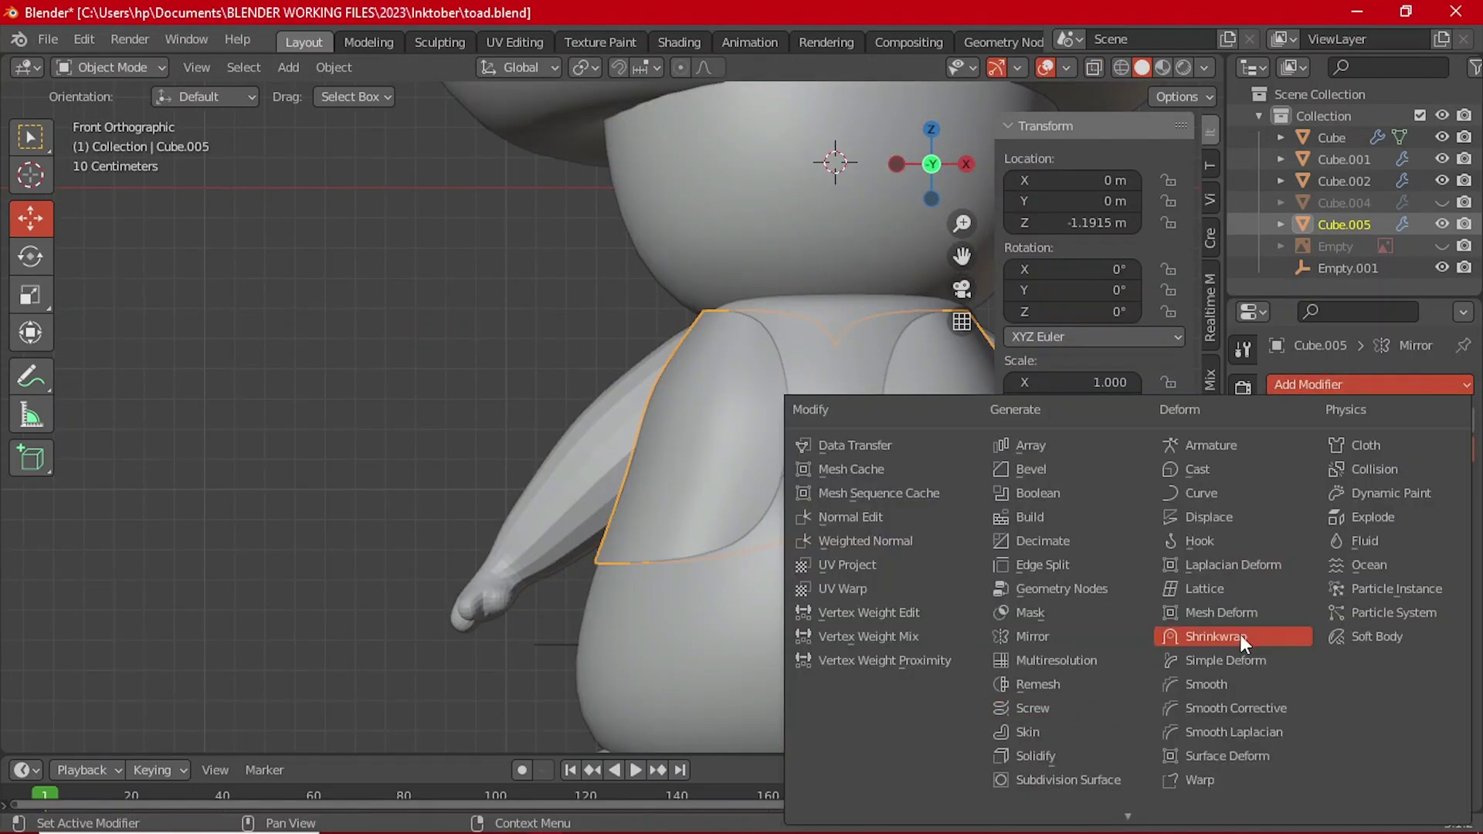
{"action": "left_click", "coordinate": [1212, 729]}
{"action": "middle_click_drag", "start_coordinate": [701, 484], "coordinate": [751, 451]}
Step: Add a Solidify modifier through F3 search, then another modifier to the vest
{"action": "key", "text": "F3"}
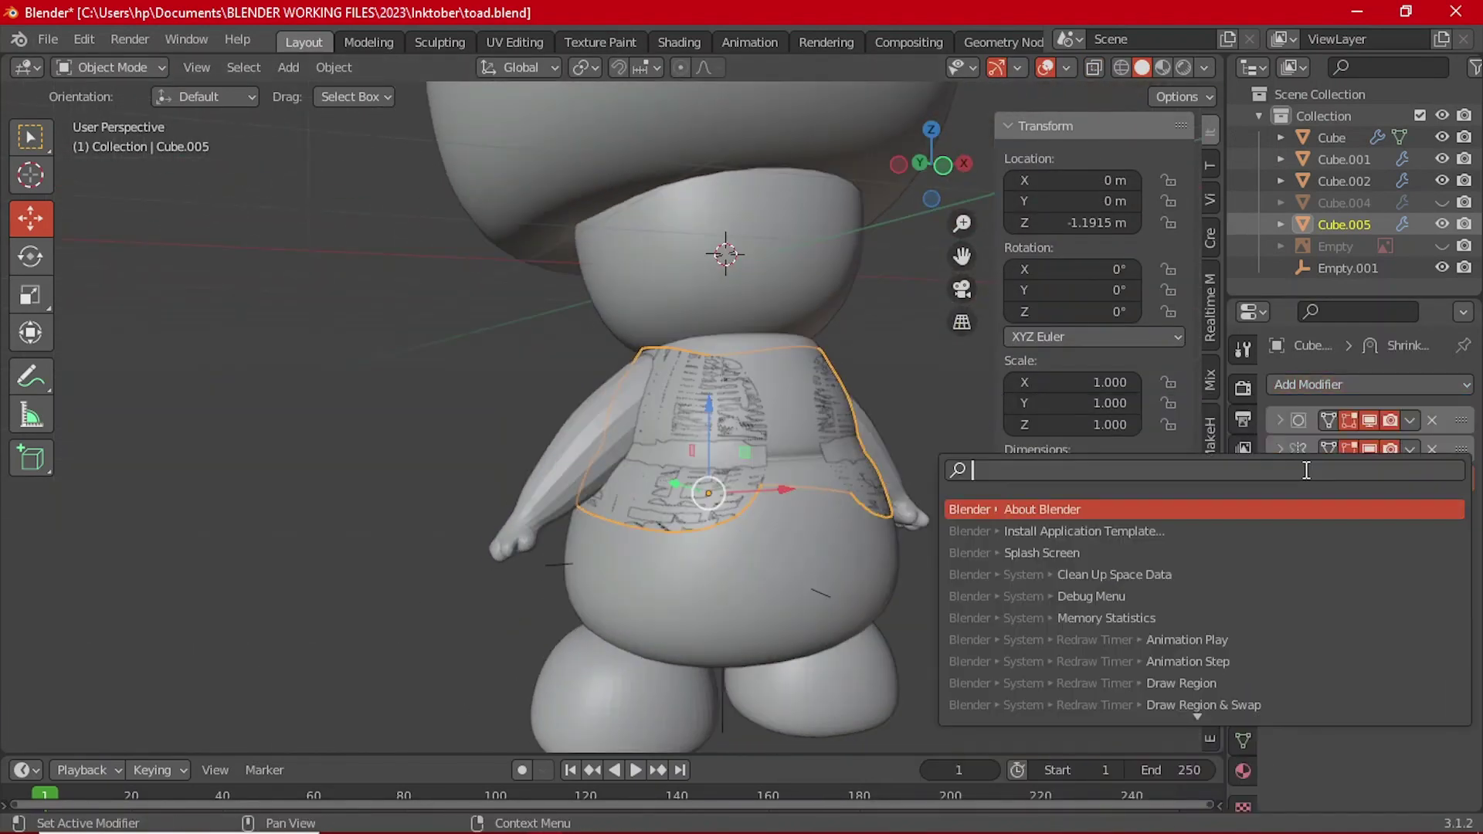
{"action": "type", "text": "solidify"}
{"action": "key", "text": "Return"}
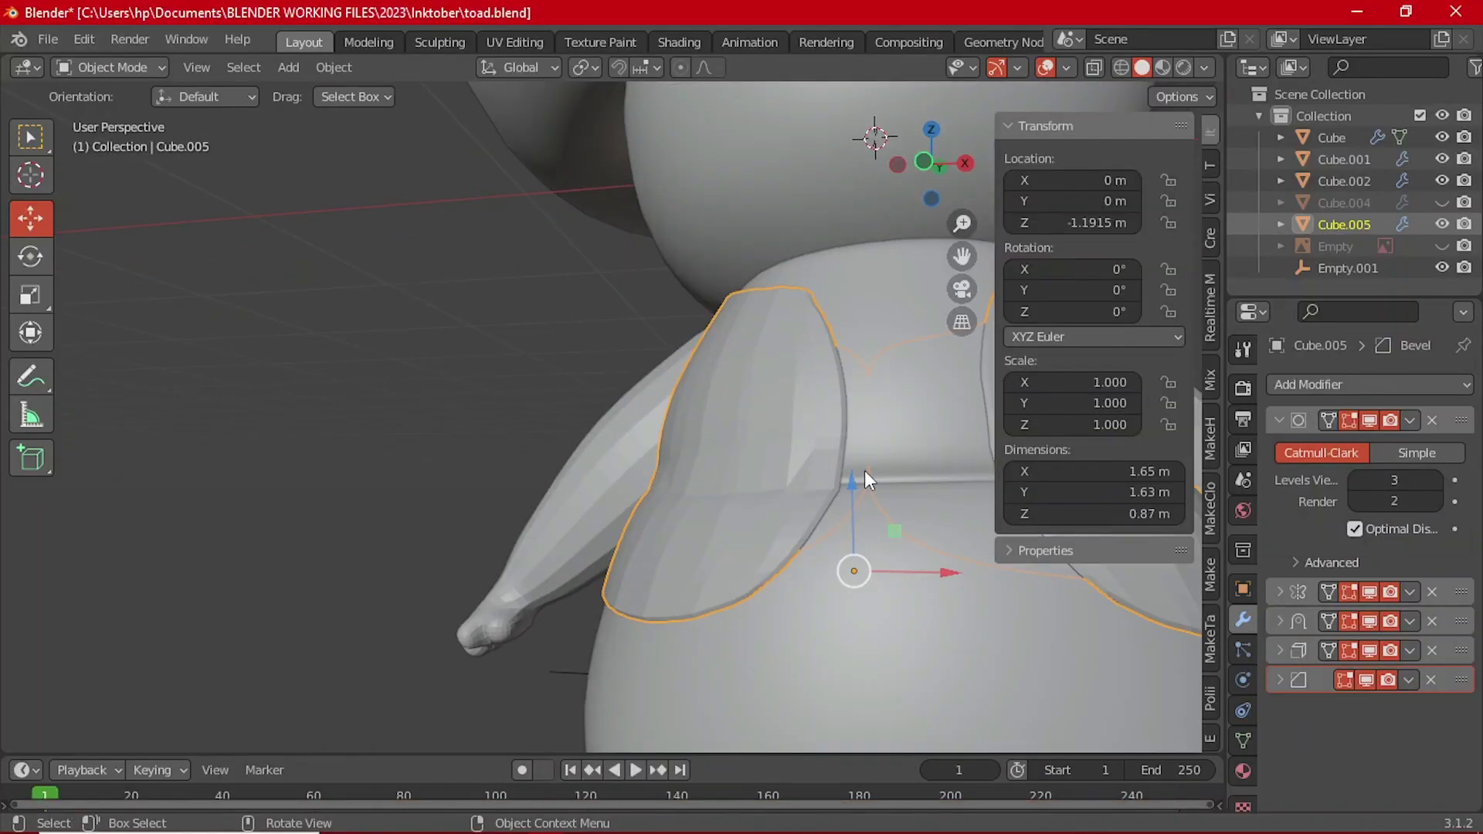
{"action": "left_click", "coordinate": [1279, 420]}
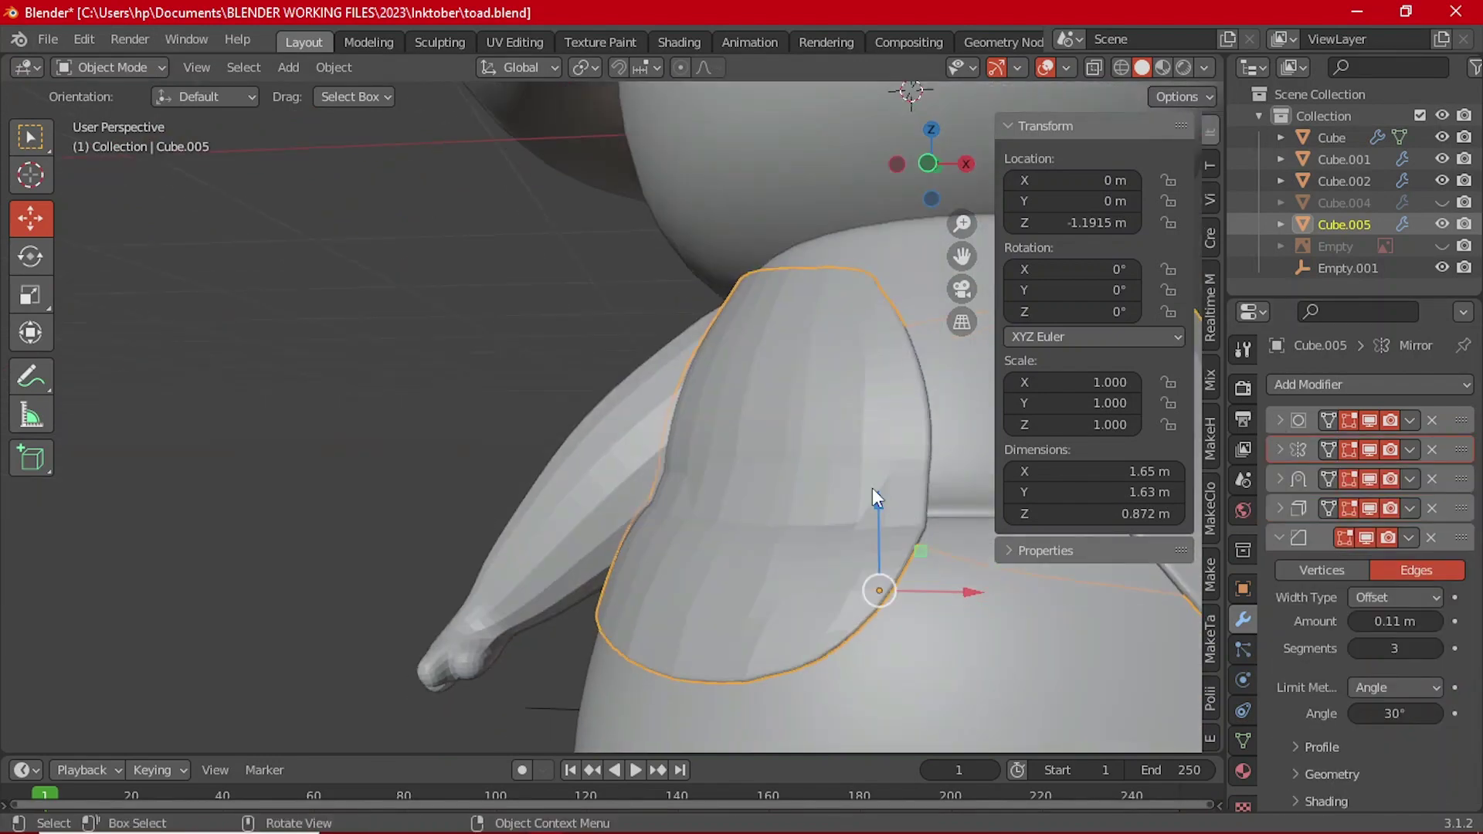
{"action": "left_click", "coordinate": [1408, 420]}
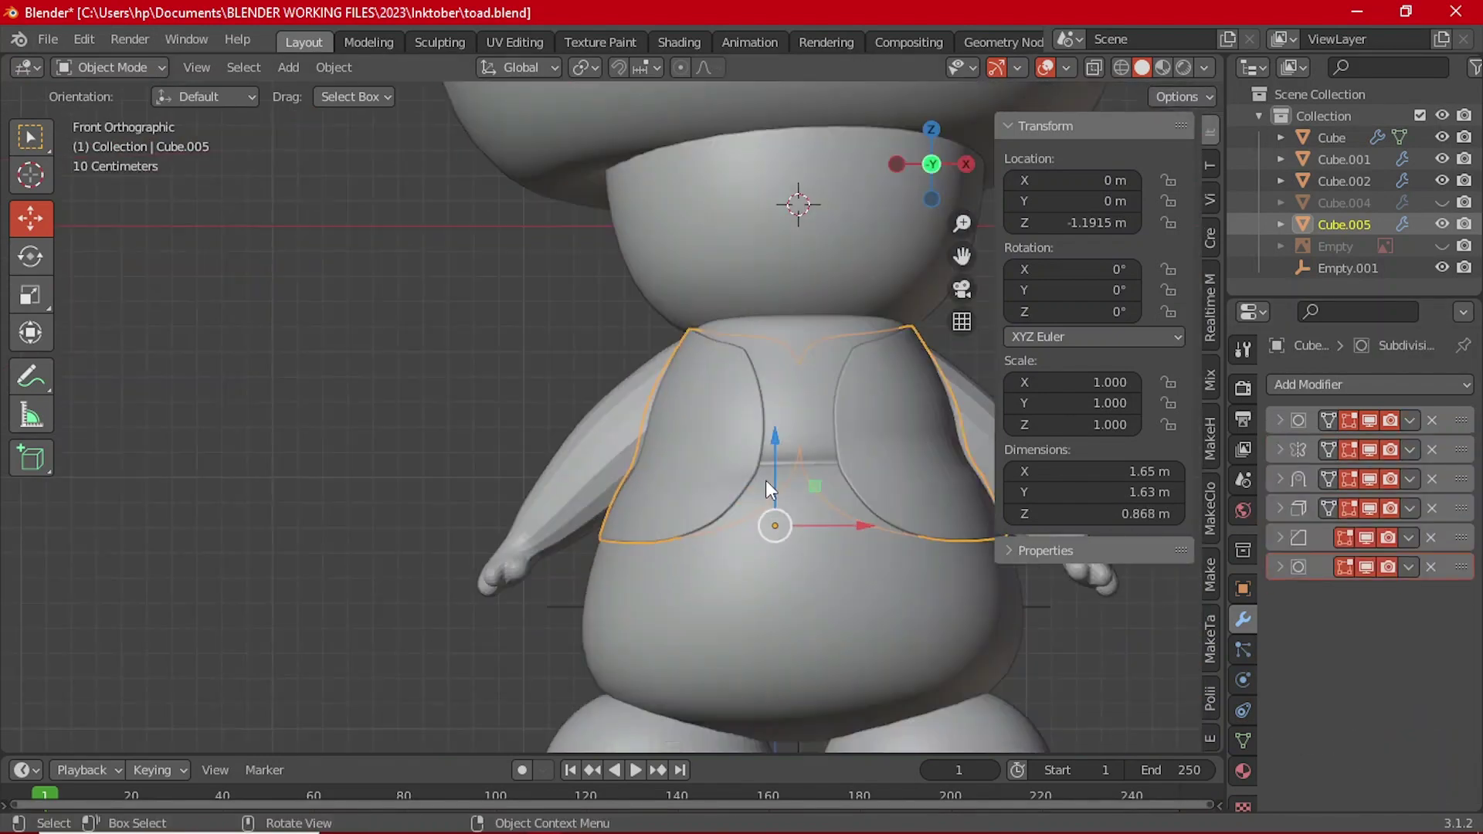
Step: In Edit Mode, pick a vest vertex and move it vertically along Z
{"action": "key", "text": "Tab"}
{"action": "middle_click_drag", "start_coordinate": [811, 486], "coordinate": [859, 498]}
{"action": "left_click", "coordinate": [795, 456]}
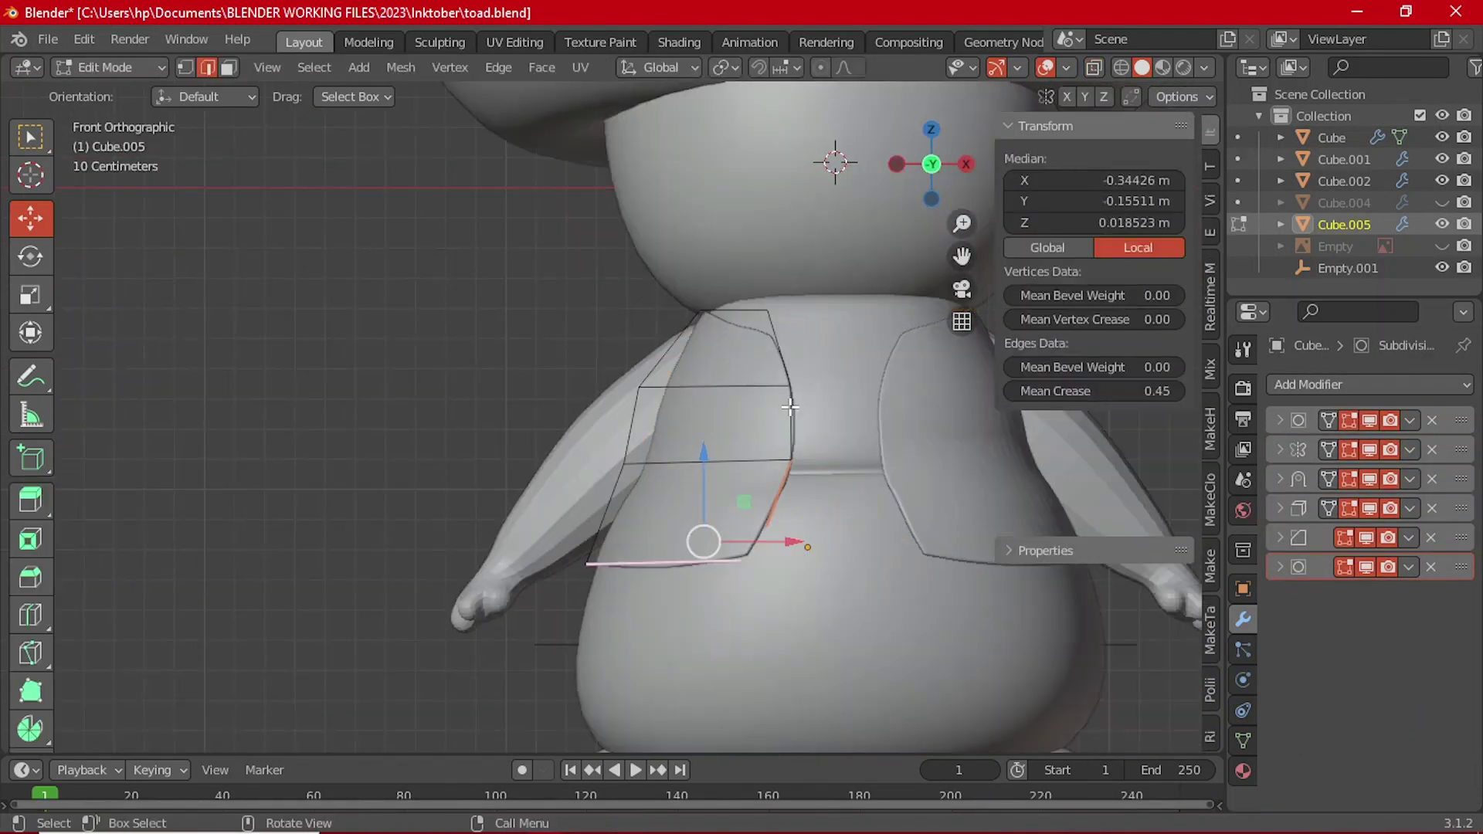
{"action": "key", "text": "alt+a"}
{"action": "key", "text": "1"}
{"action": "key", "text": "g"}
{"action": "left_click", "coordinate": [691, 314]}
{"action": "key", "text": "alt+z"}
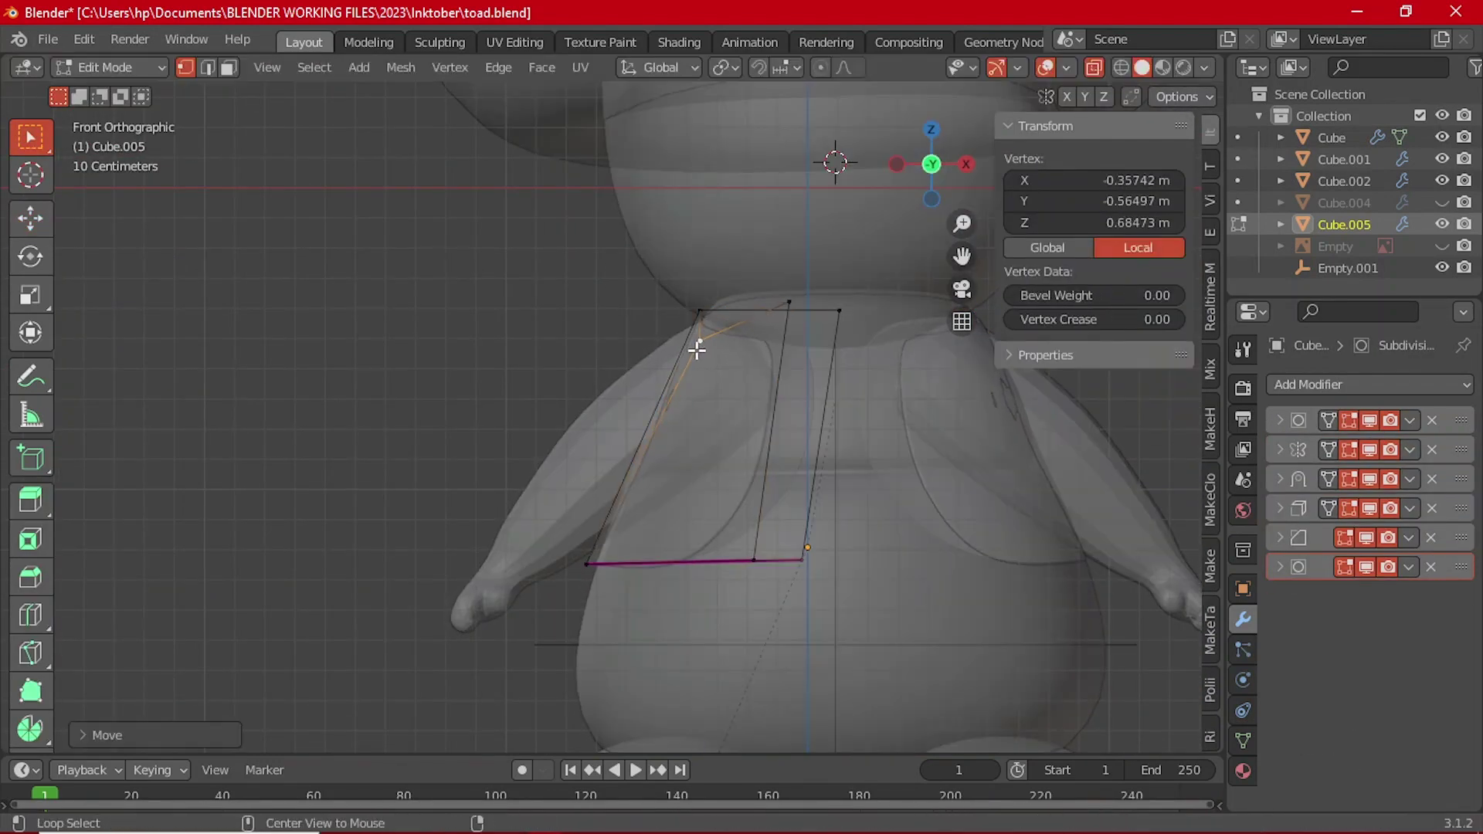
{"action": "key", "text": "alt+z"}
{"action": "scroll", "coordinate": [715, 360], "scroll_direction": "down", "scroll_amount": 1}
{"action": "key", "text": "g"}
{"action": "key", "text": "z"}
Step: Select the vest's top-edge vertices, scale them and move them into place
{"action": "key", "text": "2"}
{"action": "left_click", "coordinate": [759, 334]}
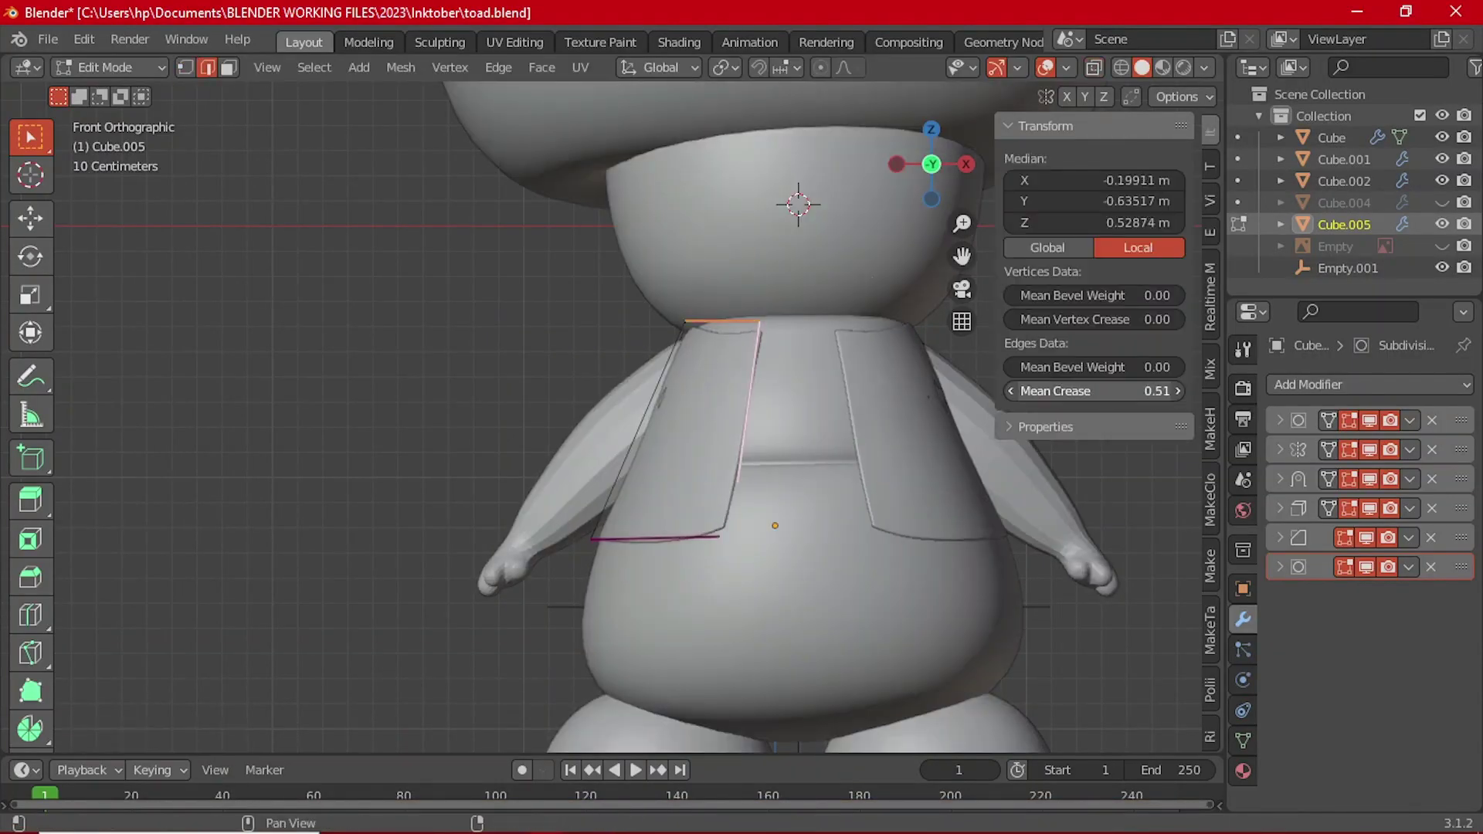
{"action": "key", "text": "1"}
{"action": "scroll", "coordinate": [780, 371], "scroll_direction": "up", "scroll_amount": 2}
{"action": "key", "text": "alt+z"}
{"action": "left_click_drag", "start_coordinate": [795, 340], "coordinate": [849, 363]}
{"action": "key", "text": "s"}
{"action": "left_click", "coordinate": [113, 246]}
{"action": "left_click", "coordinate": [748, 353]}
{"action": "key", "text": "g"}
Step: Inspect the vest in local view and fully crease the selected edge
{"action": "key", "text": "KP_Divide"}
{"action": "middle_click_drag", "start_coordinate": [711, 350], "coordinate": [688, 363]}
{"action": "key", "text": "KP_Divide"}
{"action": "key", "text": "Return"}
{"action": "key", "text": "Tab"}
{"action": "left_click", "coordinate": [481, 821]}
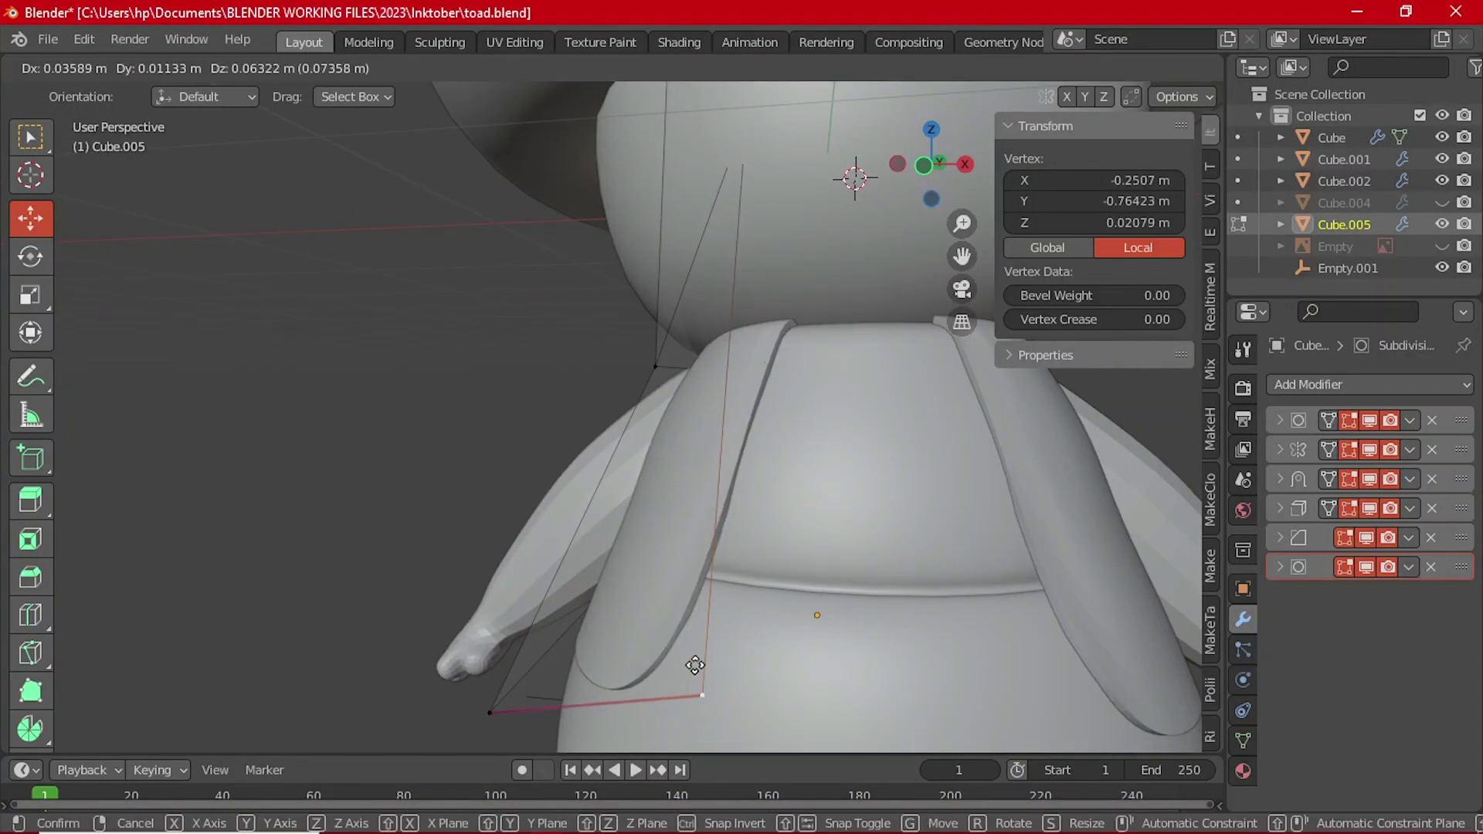
{"action": "key", "text": "2"}
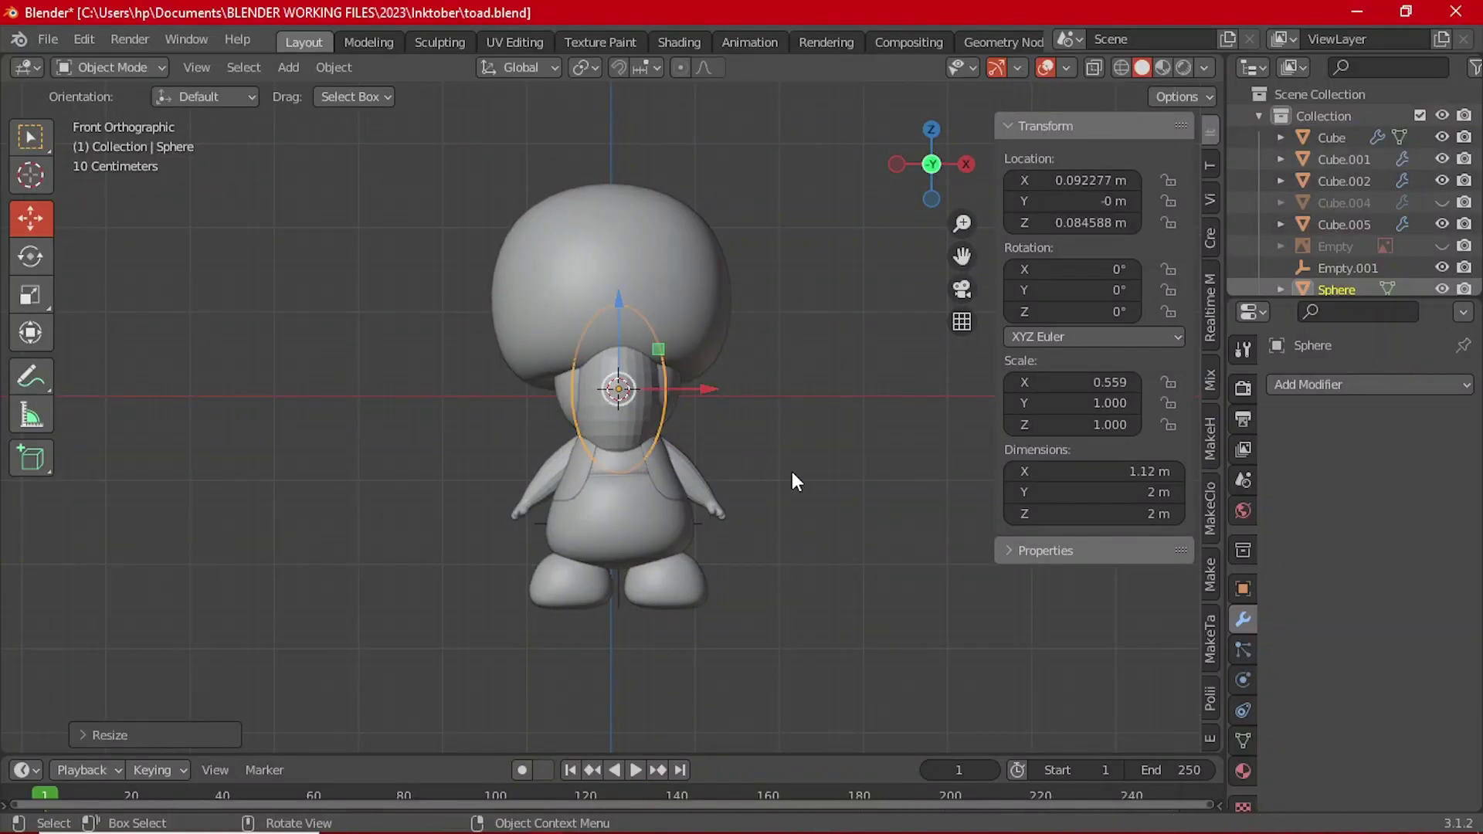
Step: Place the eye sphere on the face using side and front orthographic views
{"action": "key", "text": "ctrl+KP_3"}
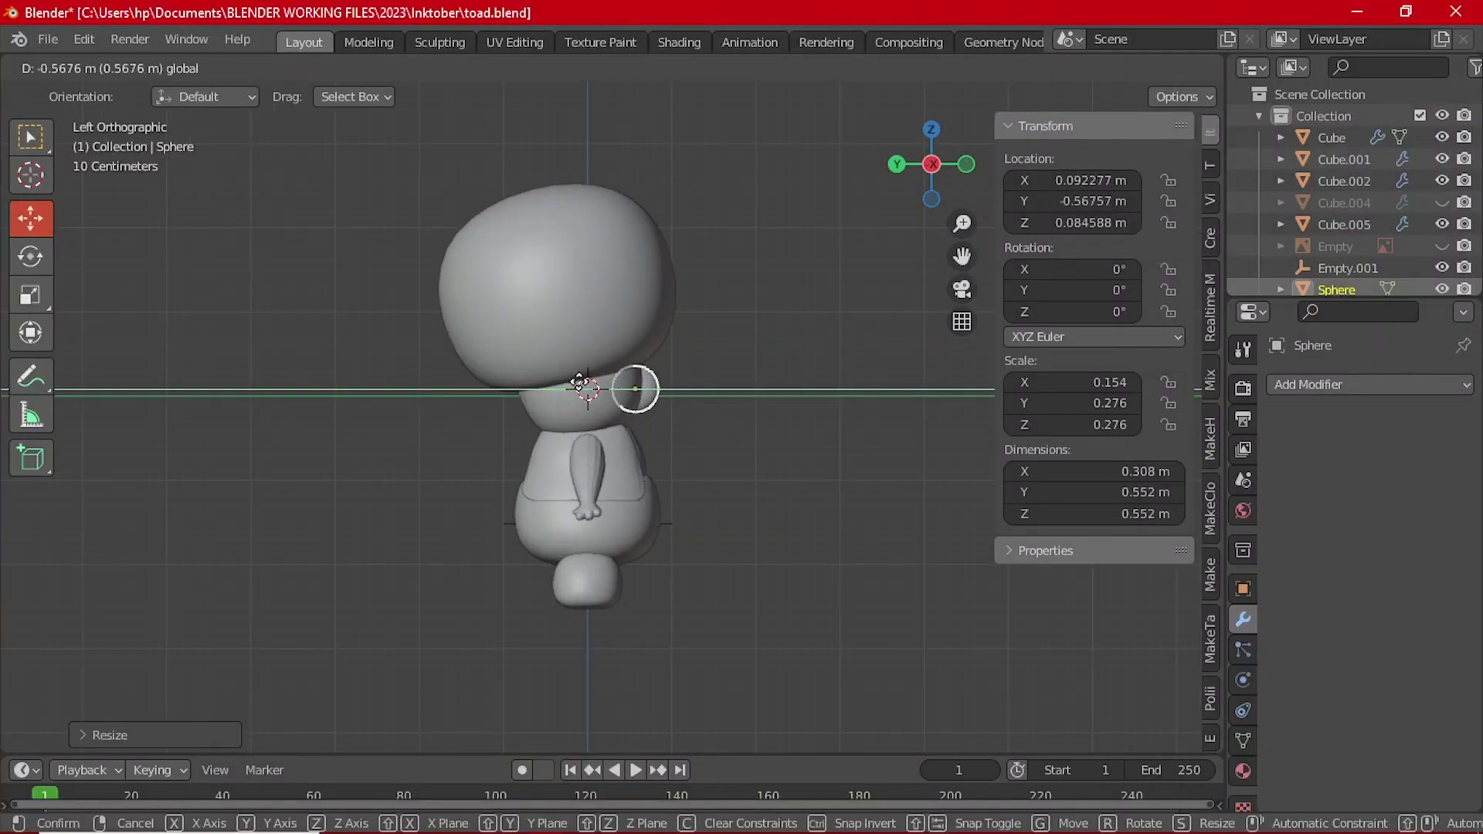
{"action": "key", "text": "grave"}
{"action": "left_click", "coordinate": [666, 401]}
{"action": "key", "text": "KP_Decimal"}
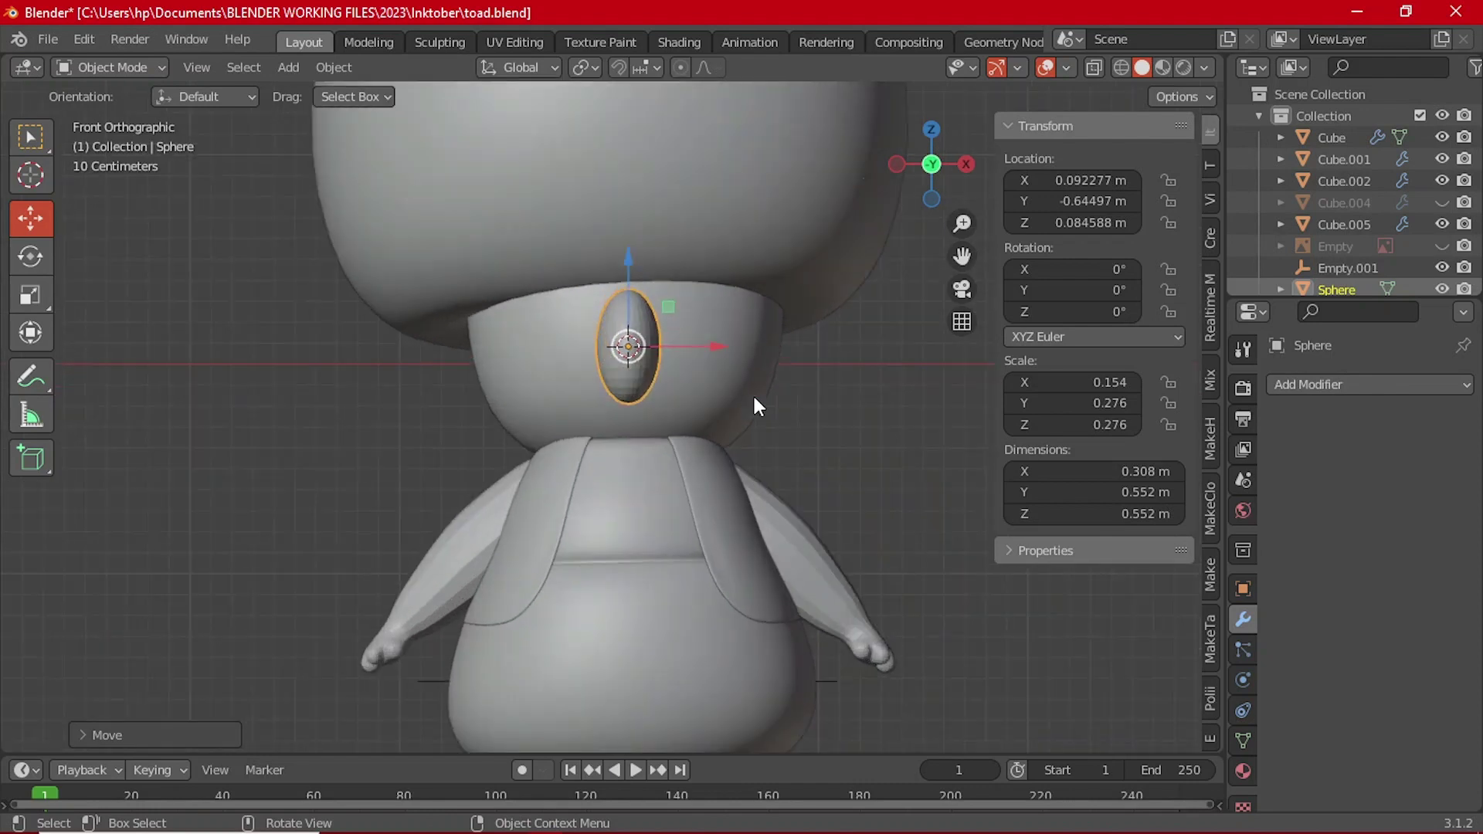
{"action": "key", "text": "grave"}
{"action": "key", "text": "ctrl+KP_3"}
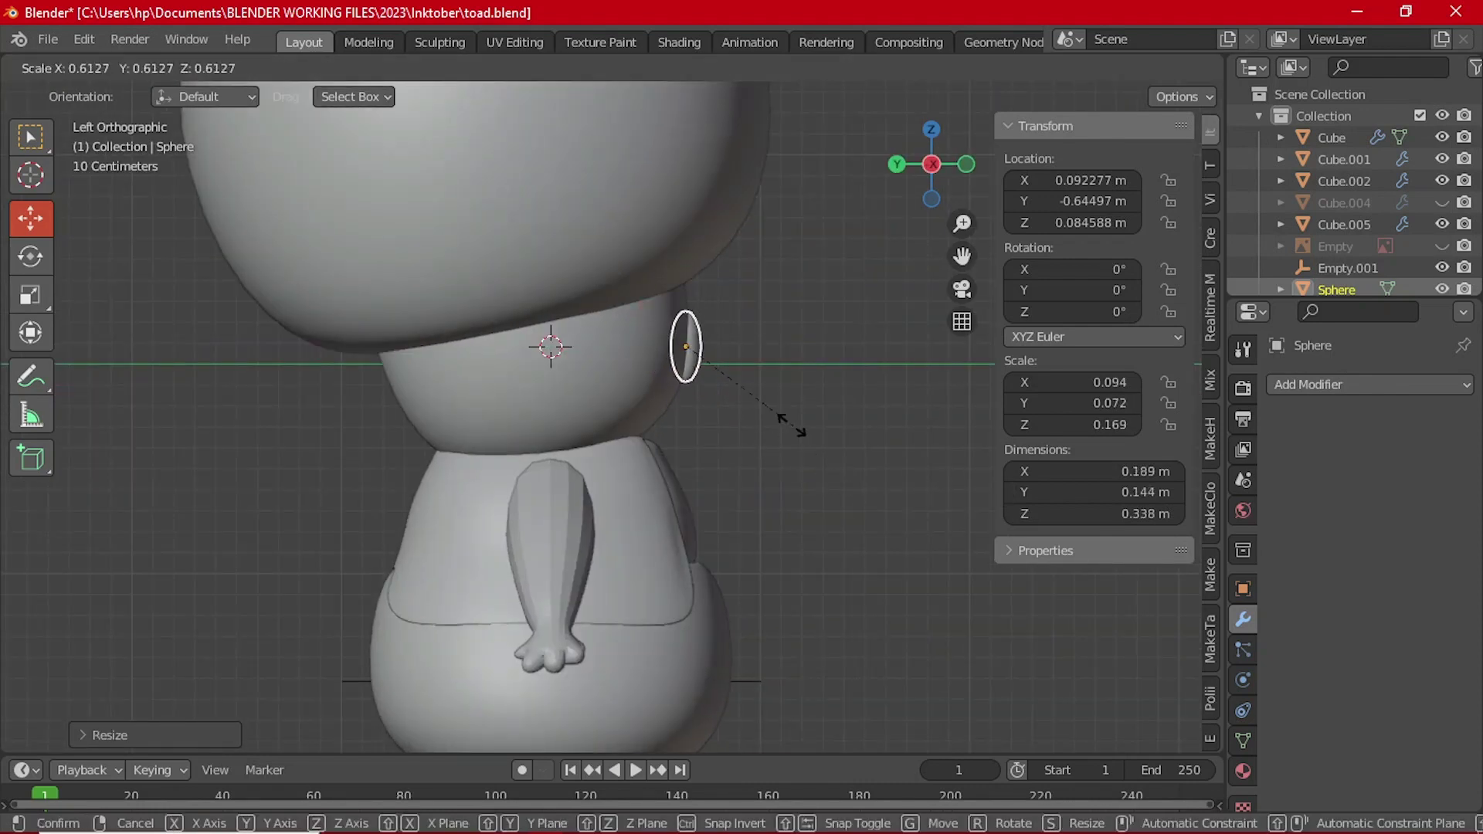
{"action": "left_click", "coordinate": [729, 358]}
{"action": "left_click", "coordinate": [655, 320]}
Step: Unhide the reference image, reselect the eye sphere and turn on X-ray to align it
{"action": "scroll", "coordinate": [836, 460], "scroll_direction": "down", "scroll_amount": 2}
{"action": "key", "text": "alt+h"}
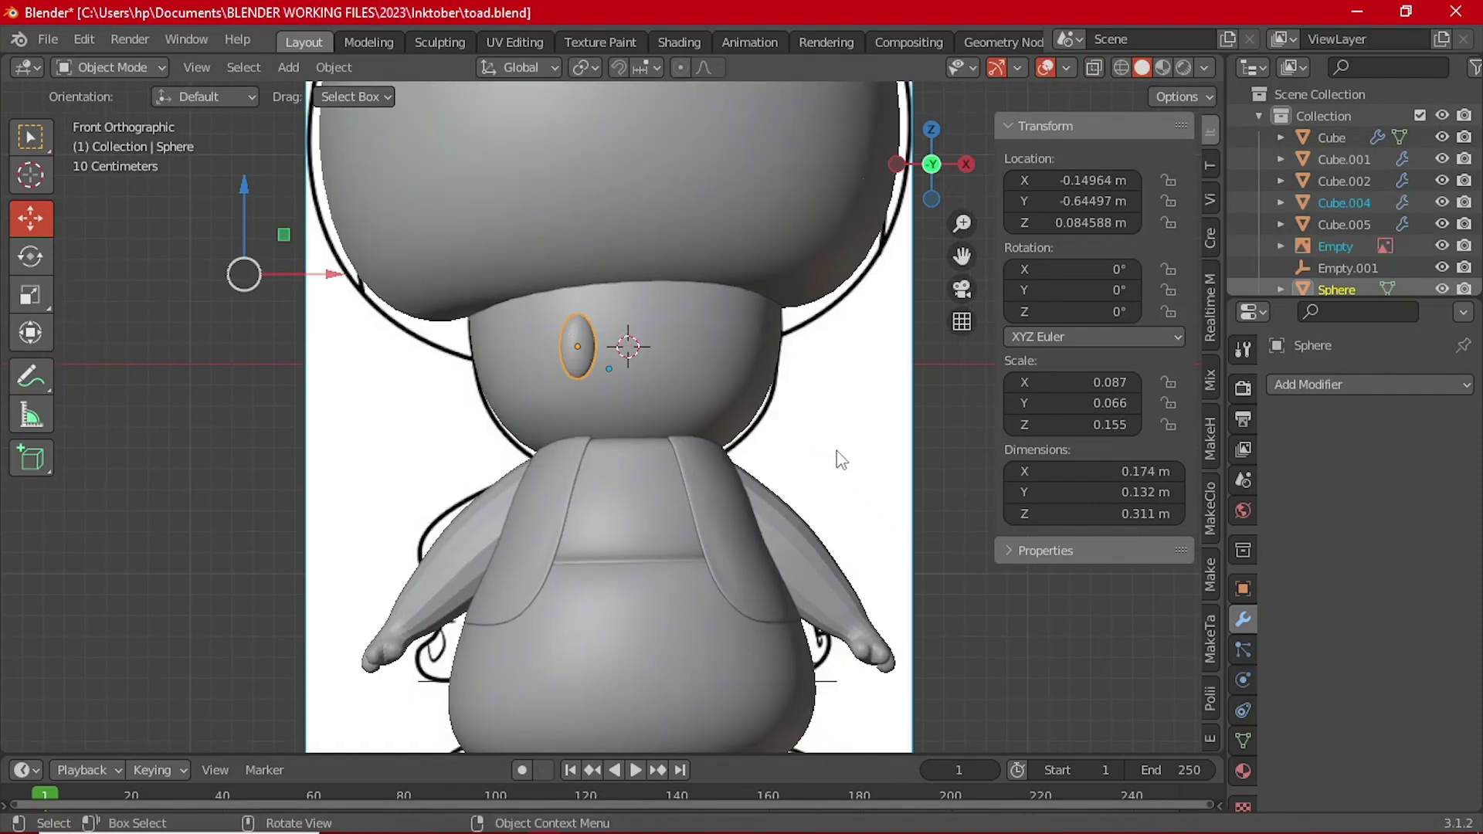
{"action": "left_click", "coordinate": [562, 336]}
{"action": "scroll", "coordinate": [562, 336], "scroll_direction": "up", "scroll_amount": 1}
{"action": "left_click", "coordinate": [566, 337]}
{"action": "left_click", "coordinate": [572, 351]}
{"action": "key", "text": "alt+z"}
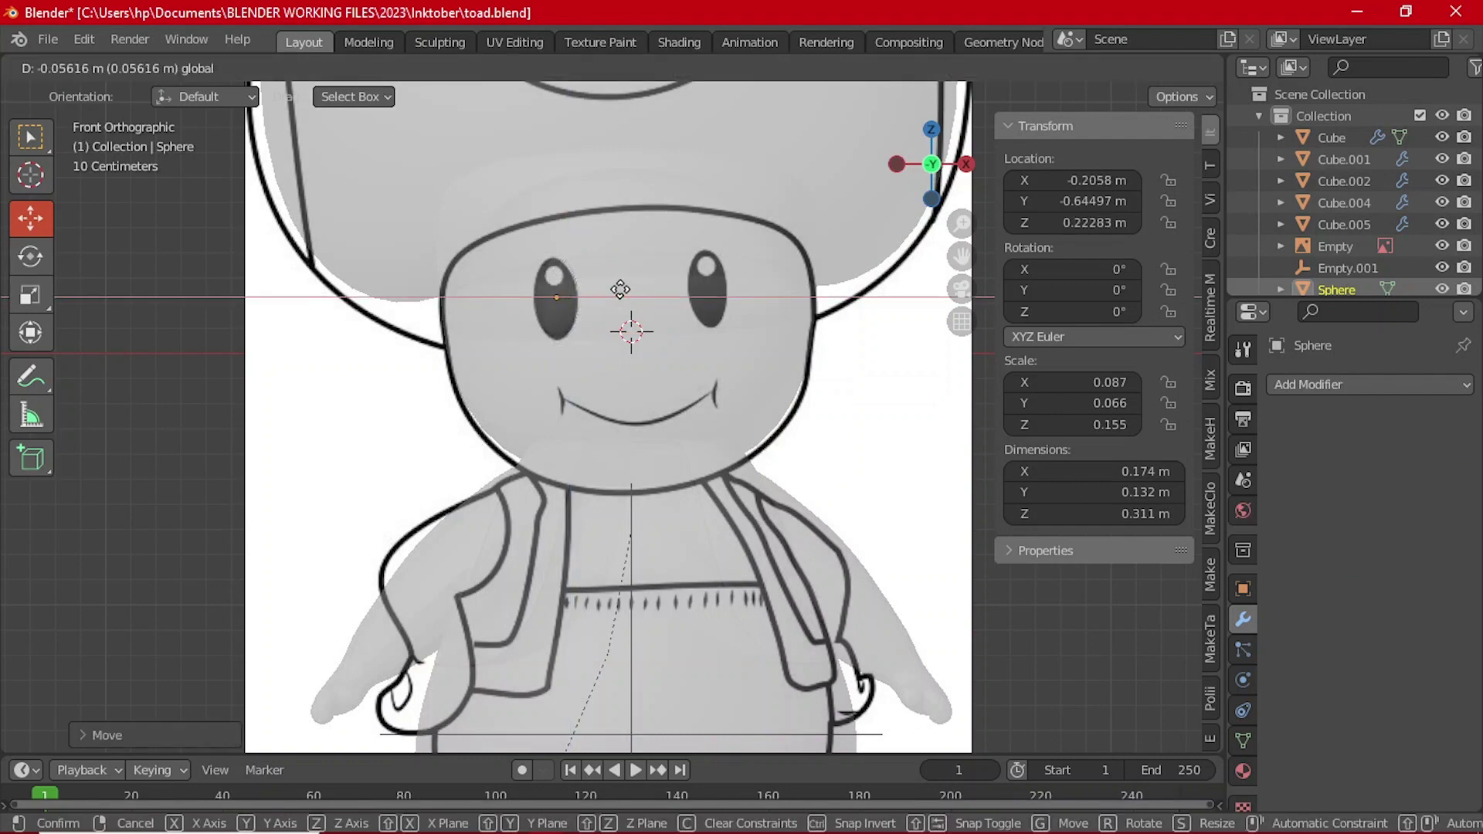
Step: Add a Mirror modifier to the eye sphere so it mirrors to the other side of the face
{"action": "left_click", "coordinate": [1346, 384]}
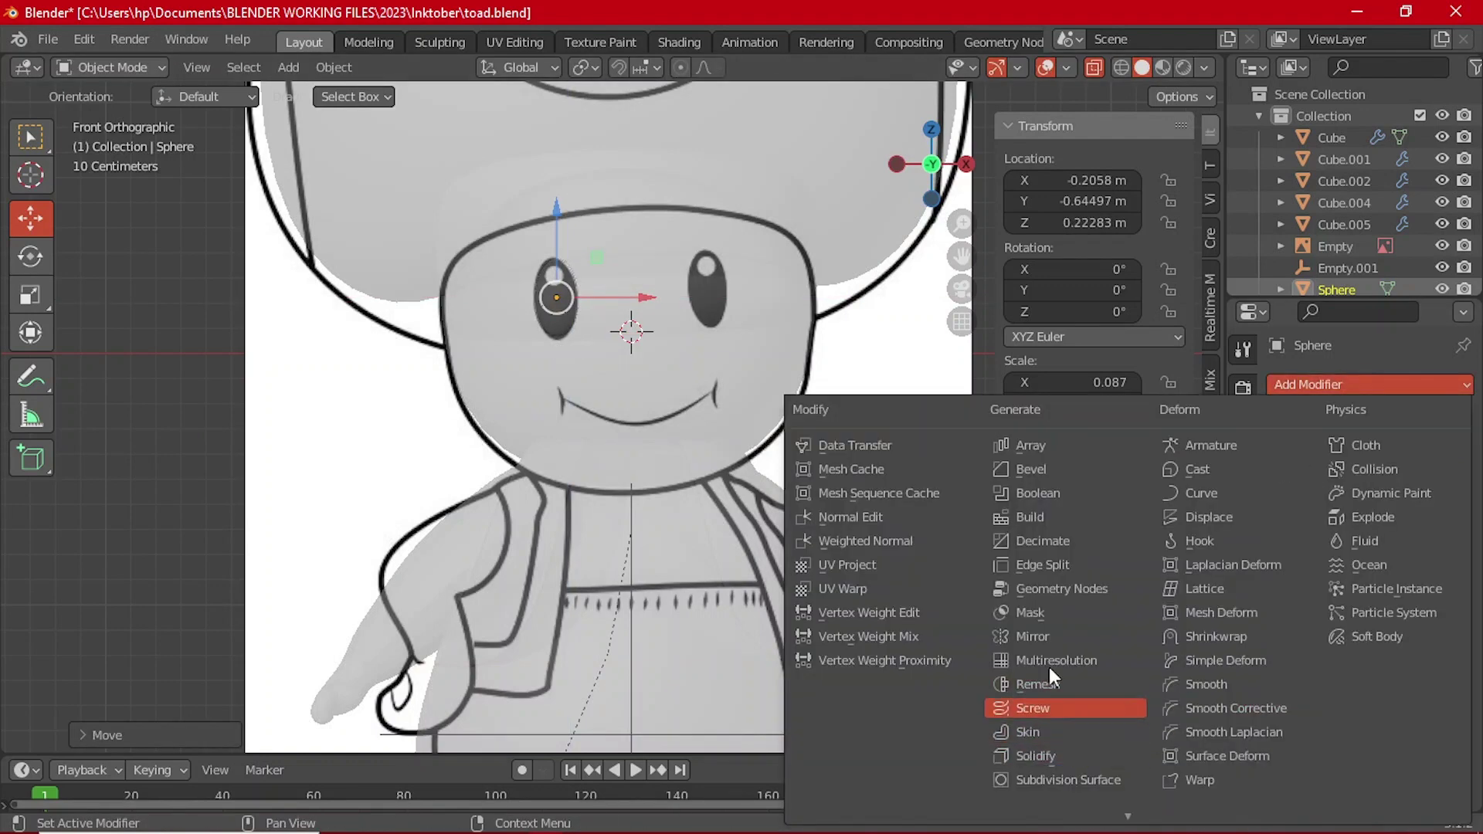
{"action": "left_click", "coordinate": [1043, 637]}
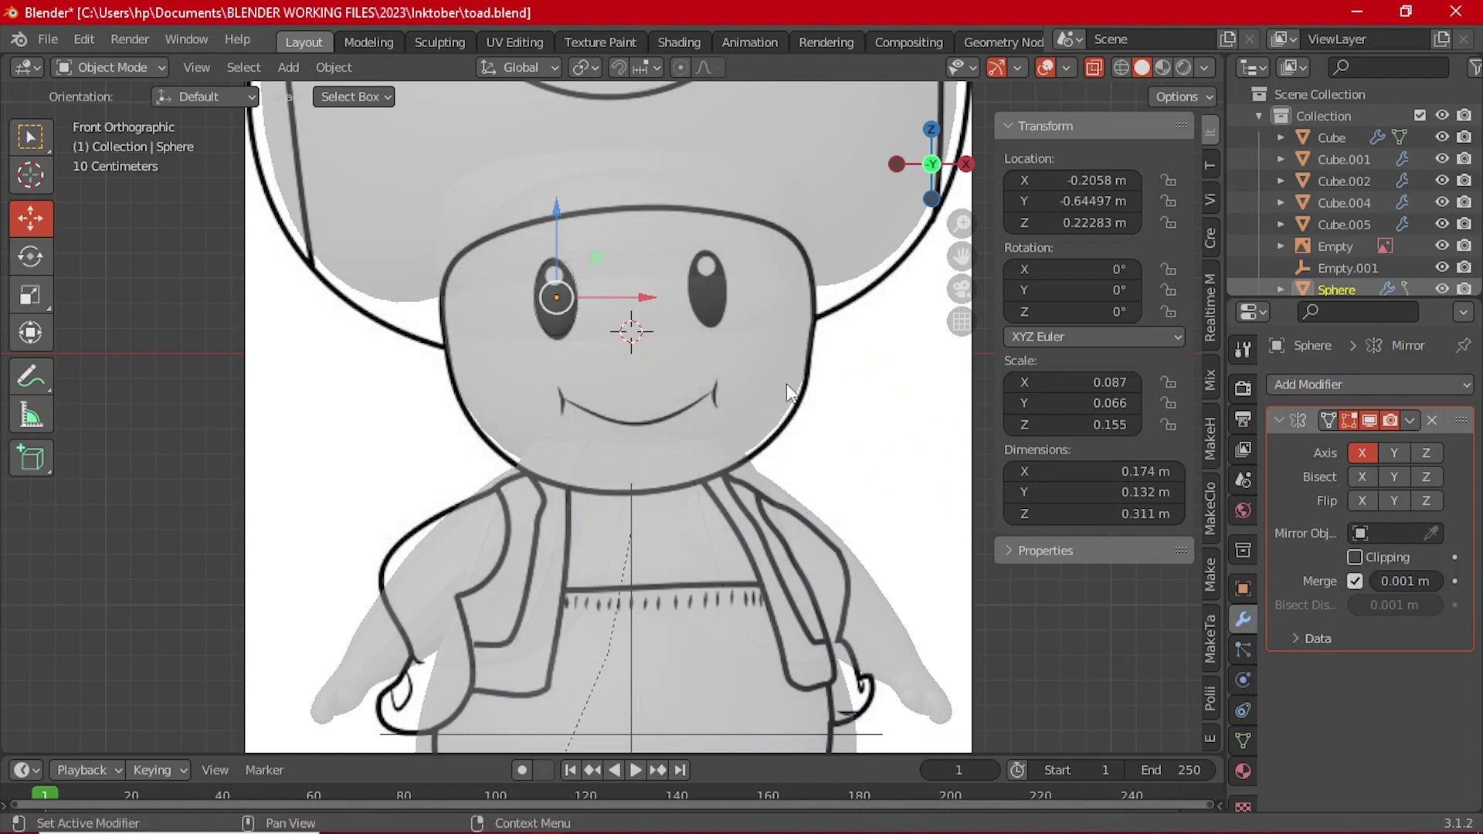
{"action": "key", "text": "alt+z"}
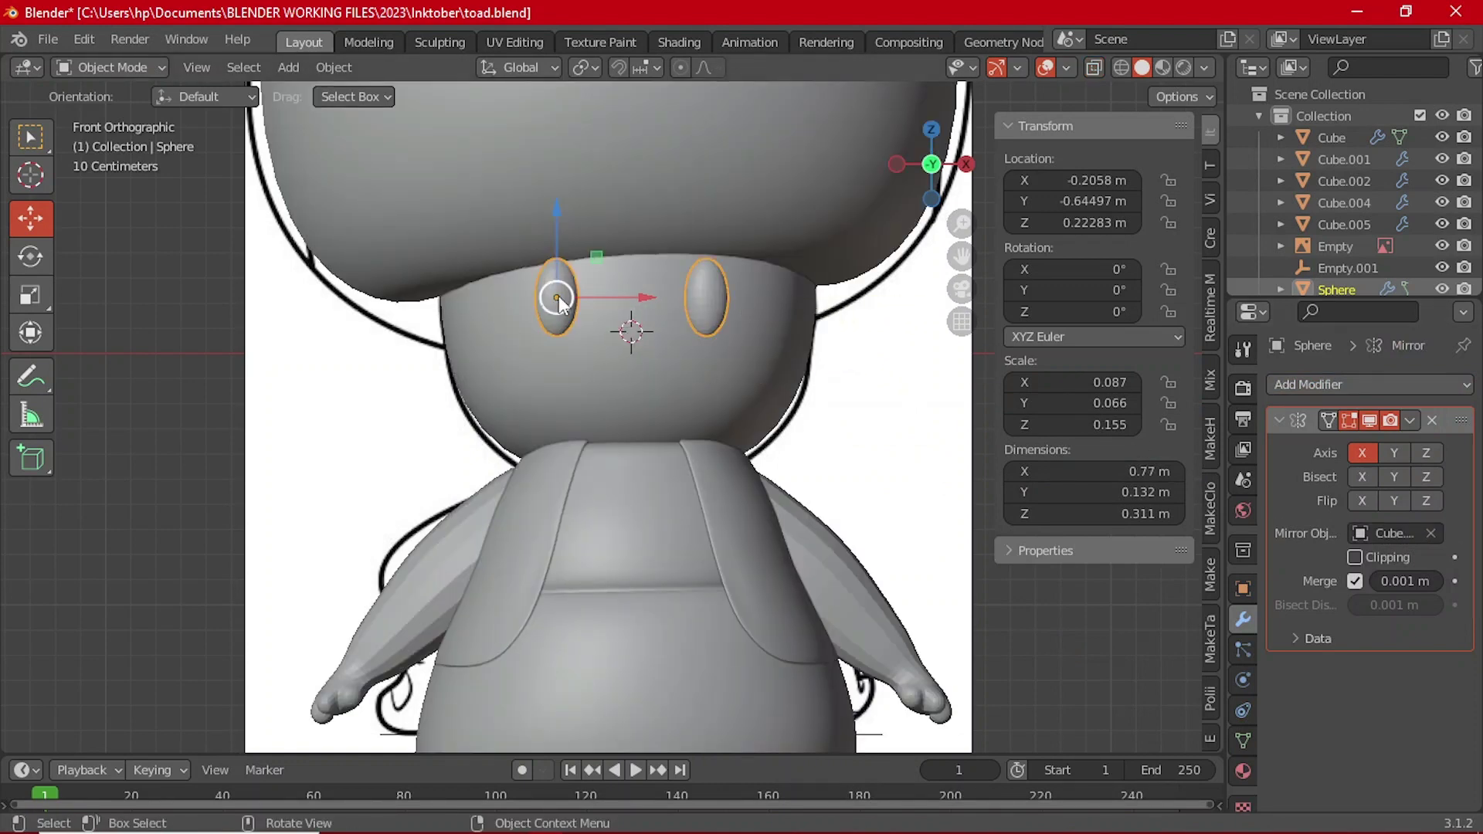
{"action": "middle_click_drag", "start_coordinate": [558, 299], "coordinate": [723, 338]}
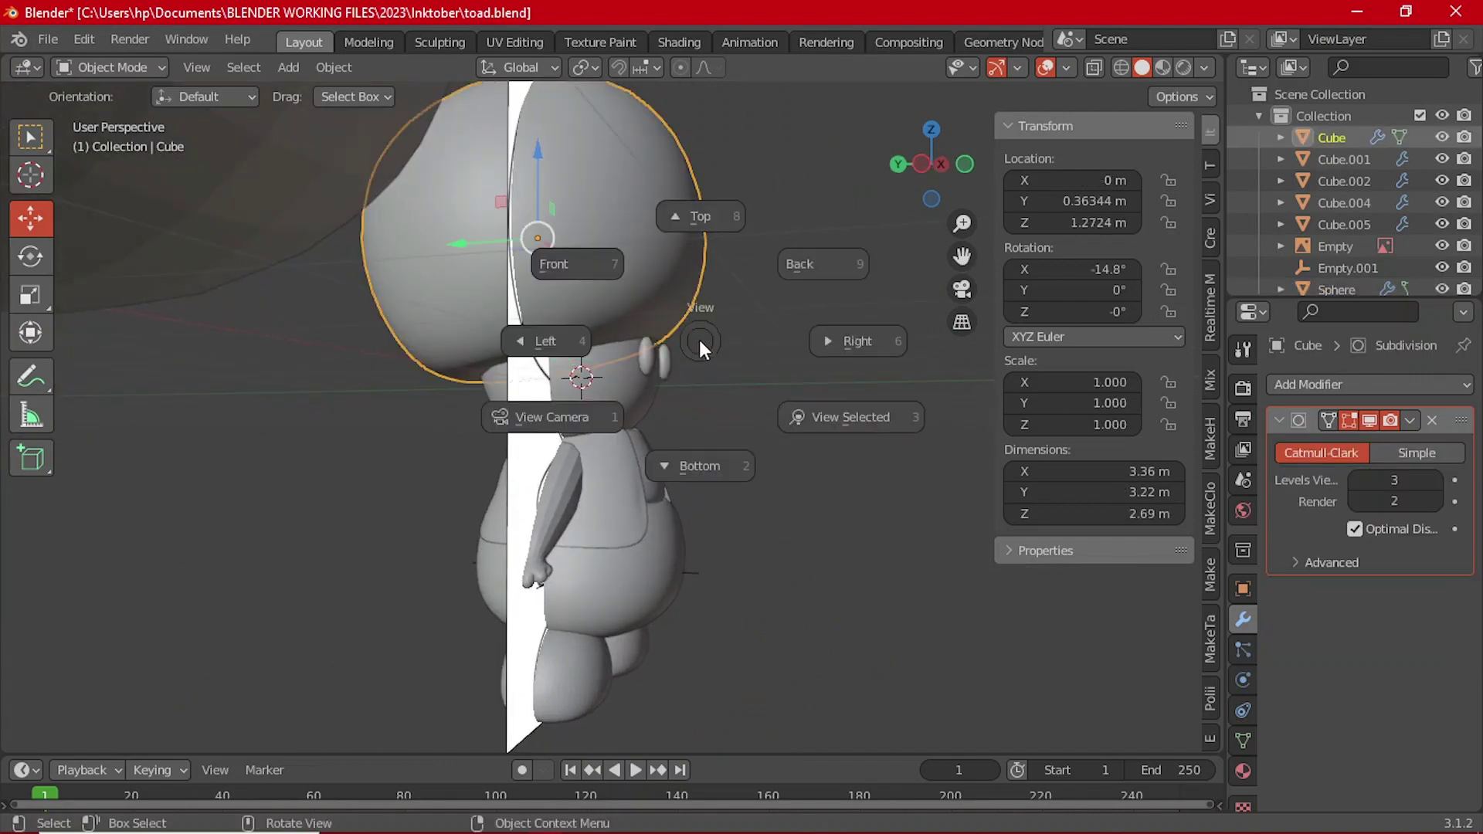
{"action": "key", "text": "4"}
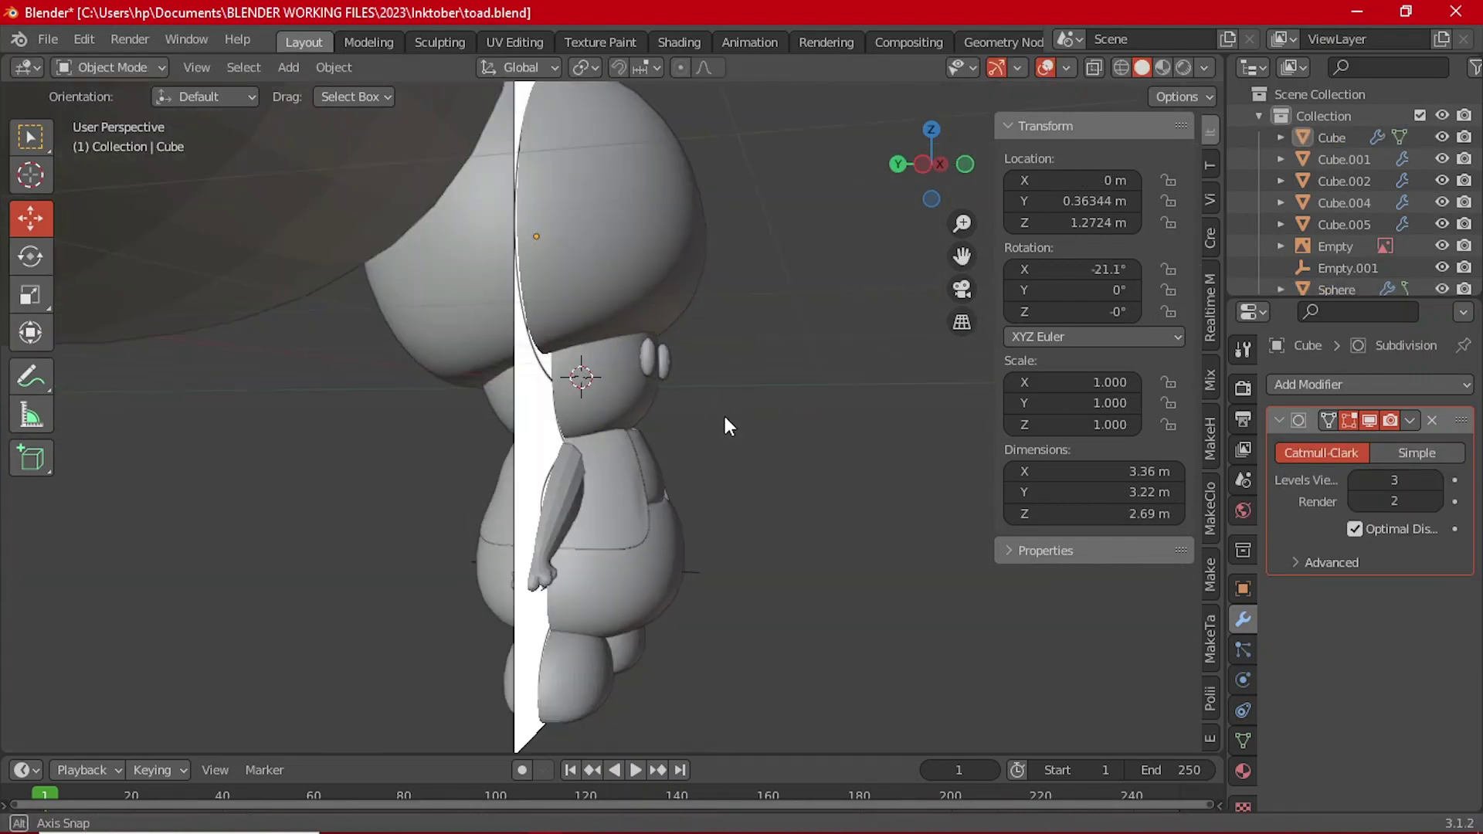
{"action": "middle_click_drag", "start_coordinate": [722, 412], "coordinate": [585, 401]}
{"action": "scroll", "coordinate": [615, 377], "scroll_direction": "up", "scroll_amount": 5}
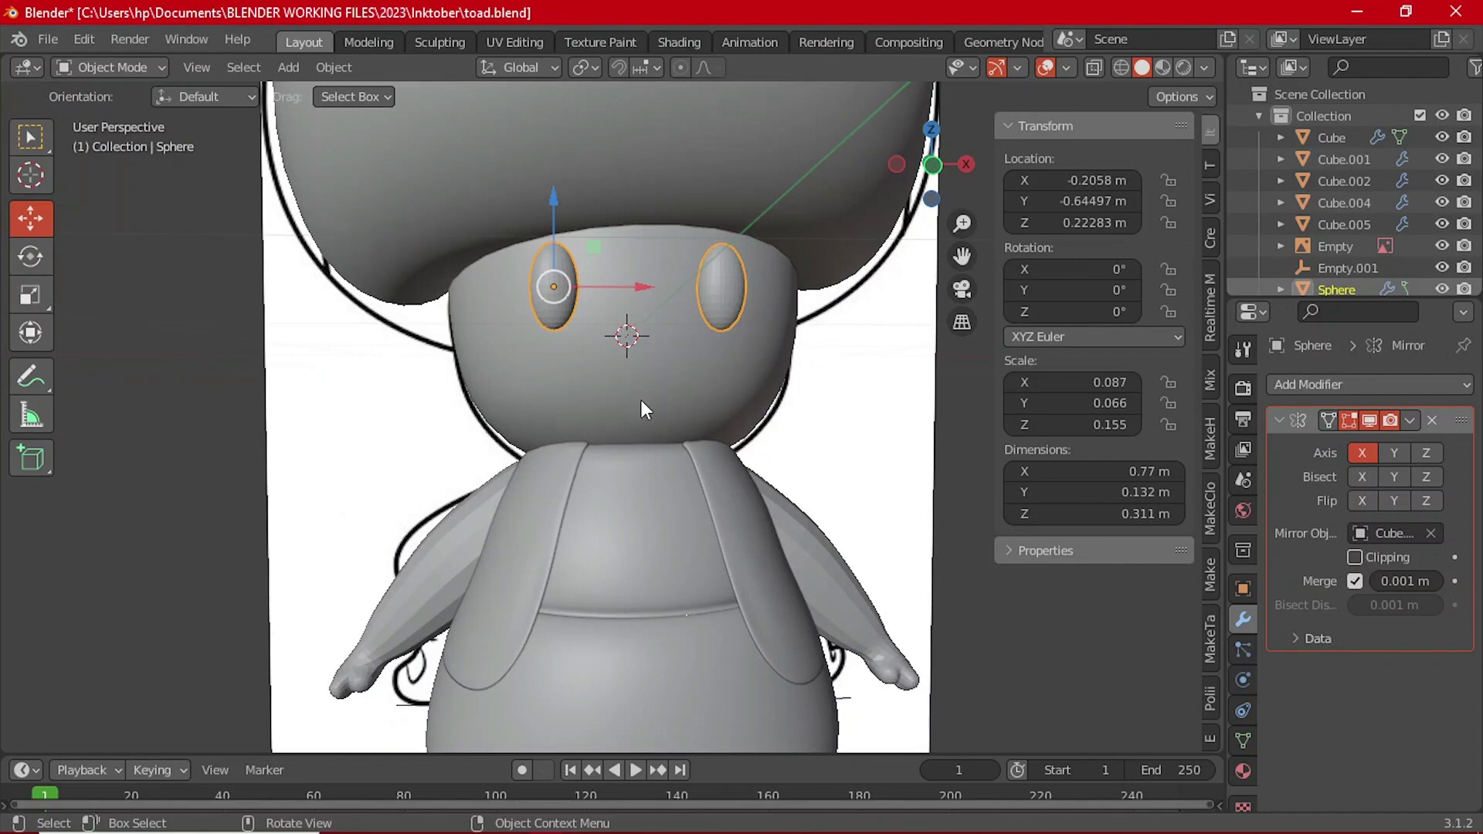
{"action": "key", "text": "ctrl+KP_3"}
{"action": "scroll", "coordinate": [927, 377], "scroll_direction": "down", "scroll_amount": 4}
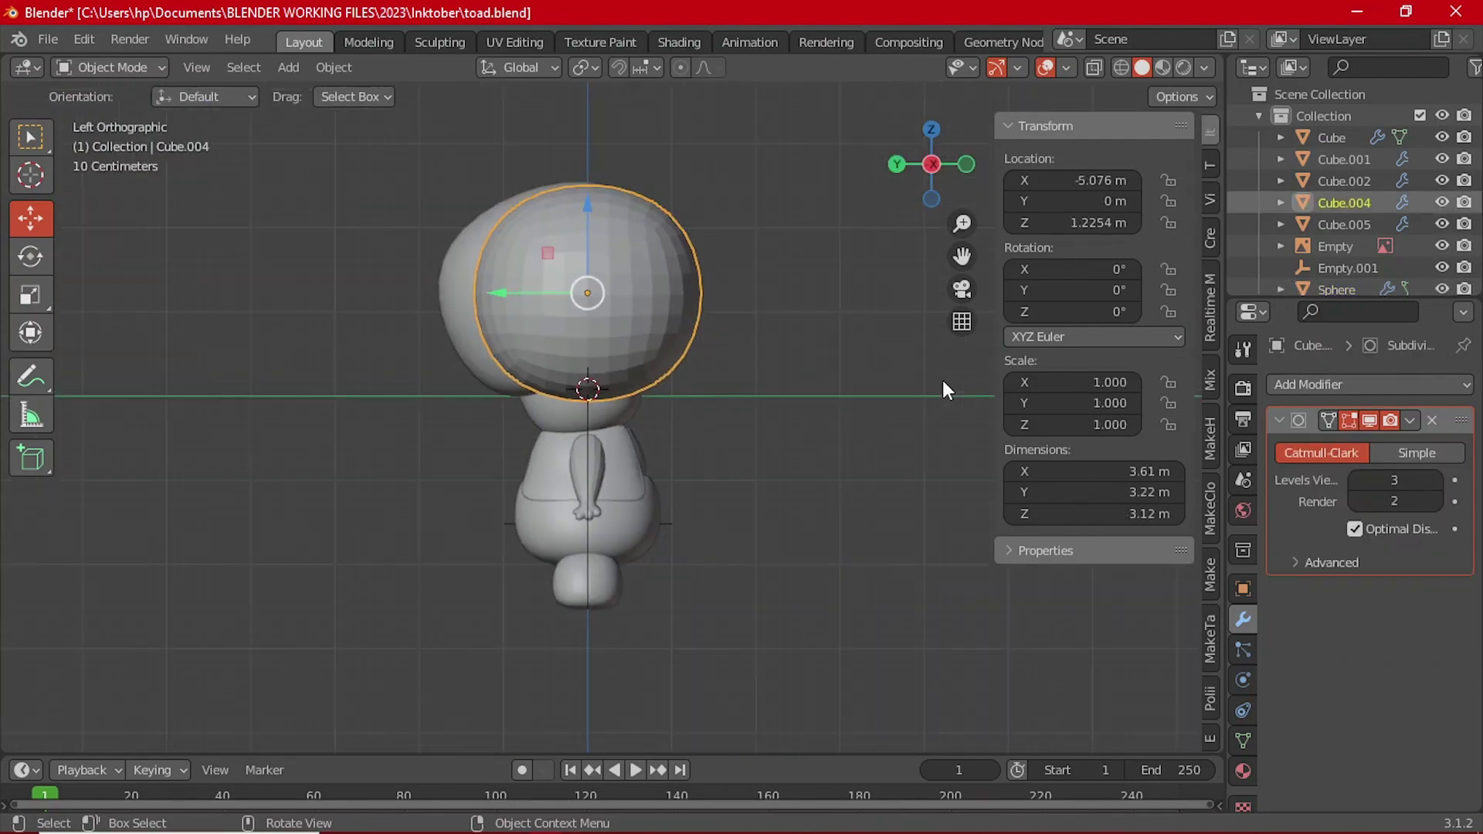
Step: Move one sphere off to the side and push the eyes deeper into the face
{"action": "key", "text": "g"}
{"action": "left_click", "coordinate": [488, 388]}
{"action": "scroll", "coordinate": [720, 335], "scroll_direction": "up", "scroll_amount": 6}
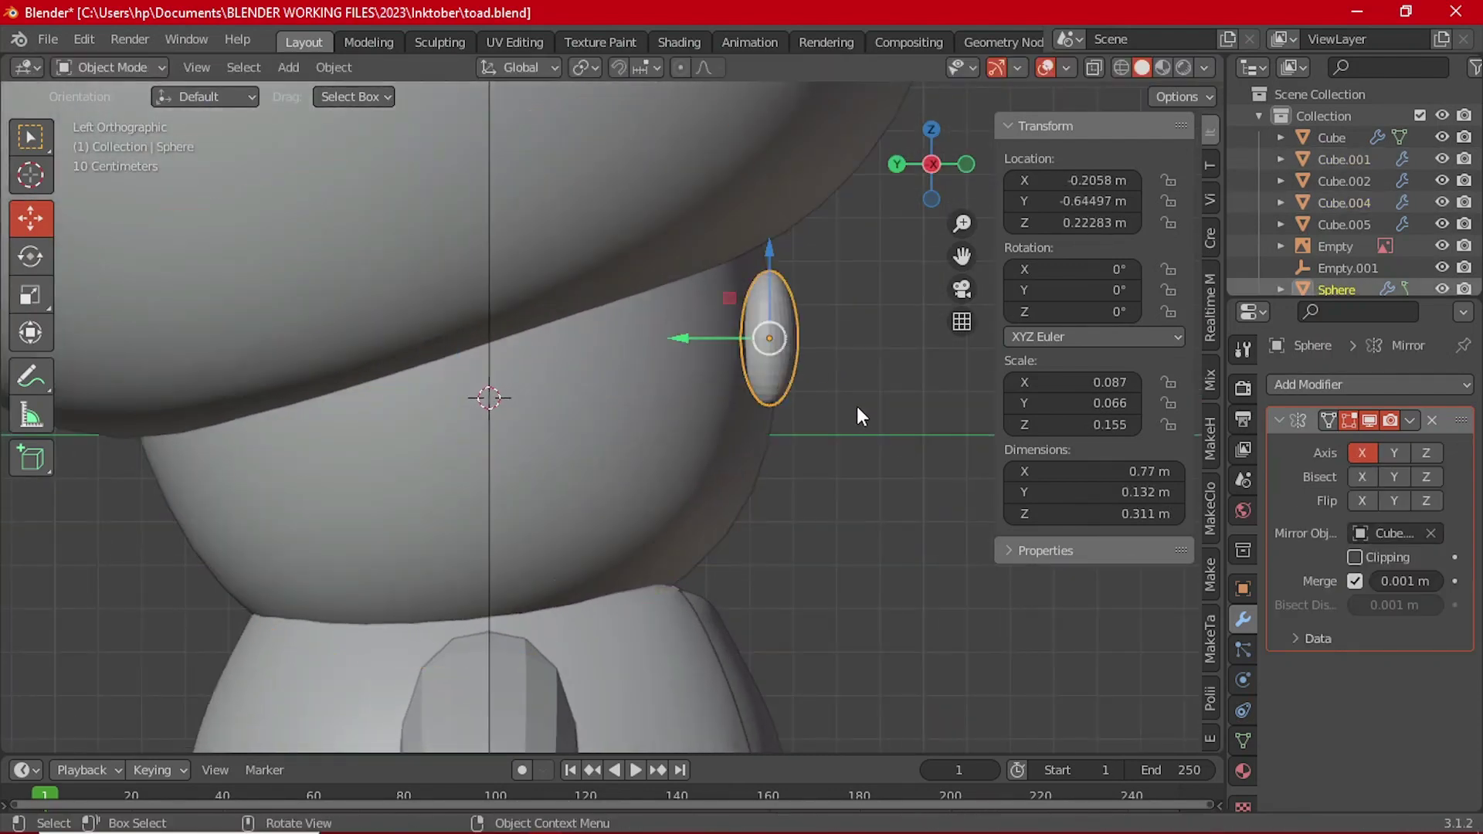
{"action": "key", "text": "alt+z"}
{"action": "left_click_drag", "start_coordinate": [715, 344], "coordinate": [683, 340]}
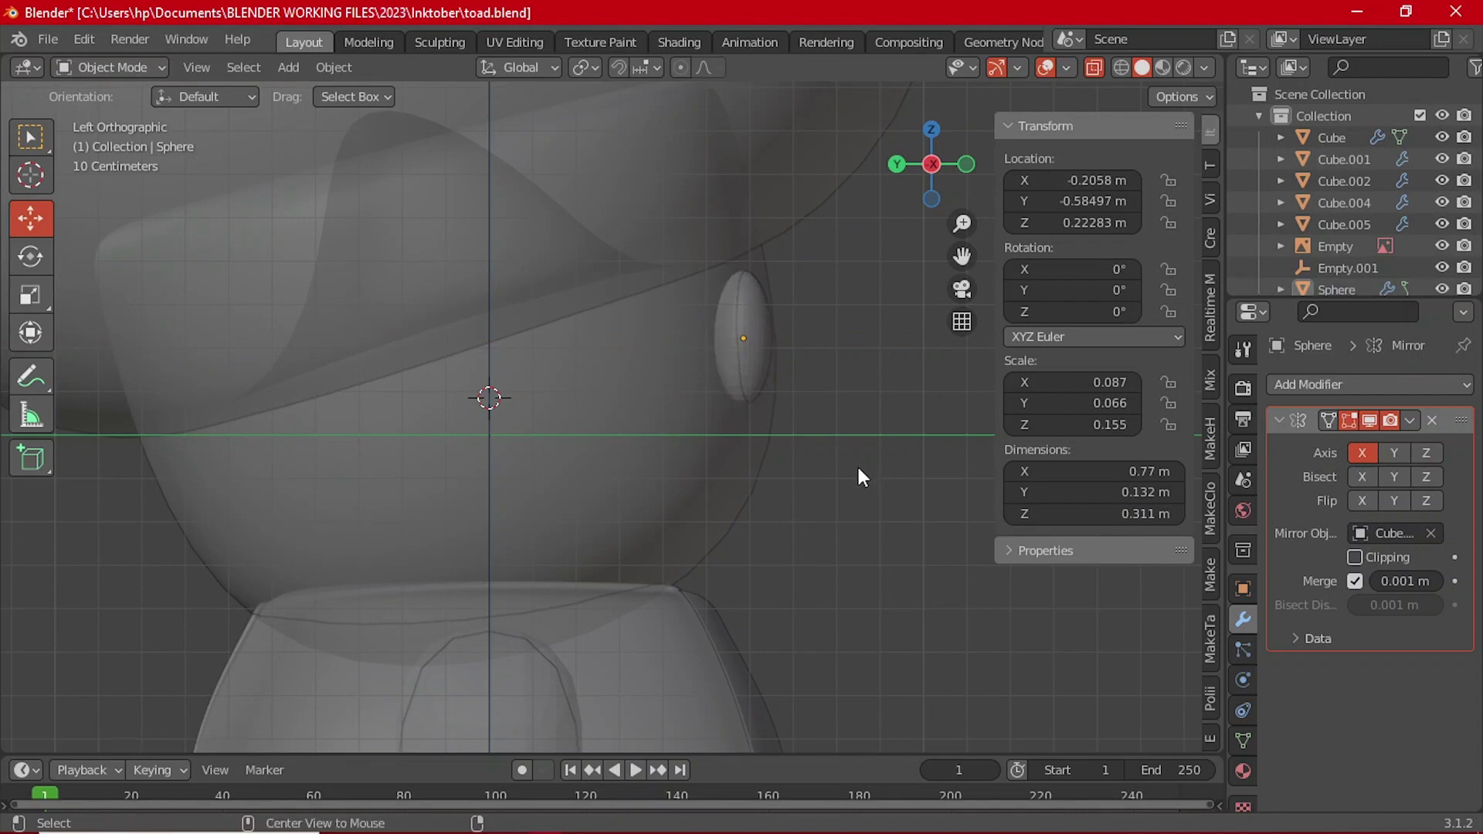
{"action": "middle_click_drag", "start_coordinate": [856, 463], "coordinate": [617, 522]}
{"action": "scroll", "coordinate": [656, 513], "scroll_direction": "down", "scroll_amount": 3}
{"action": "scroll", "coordinate": [707, 446], "scroll_direction": "up", "scroll_amount": 3}
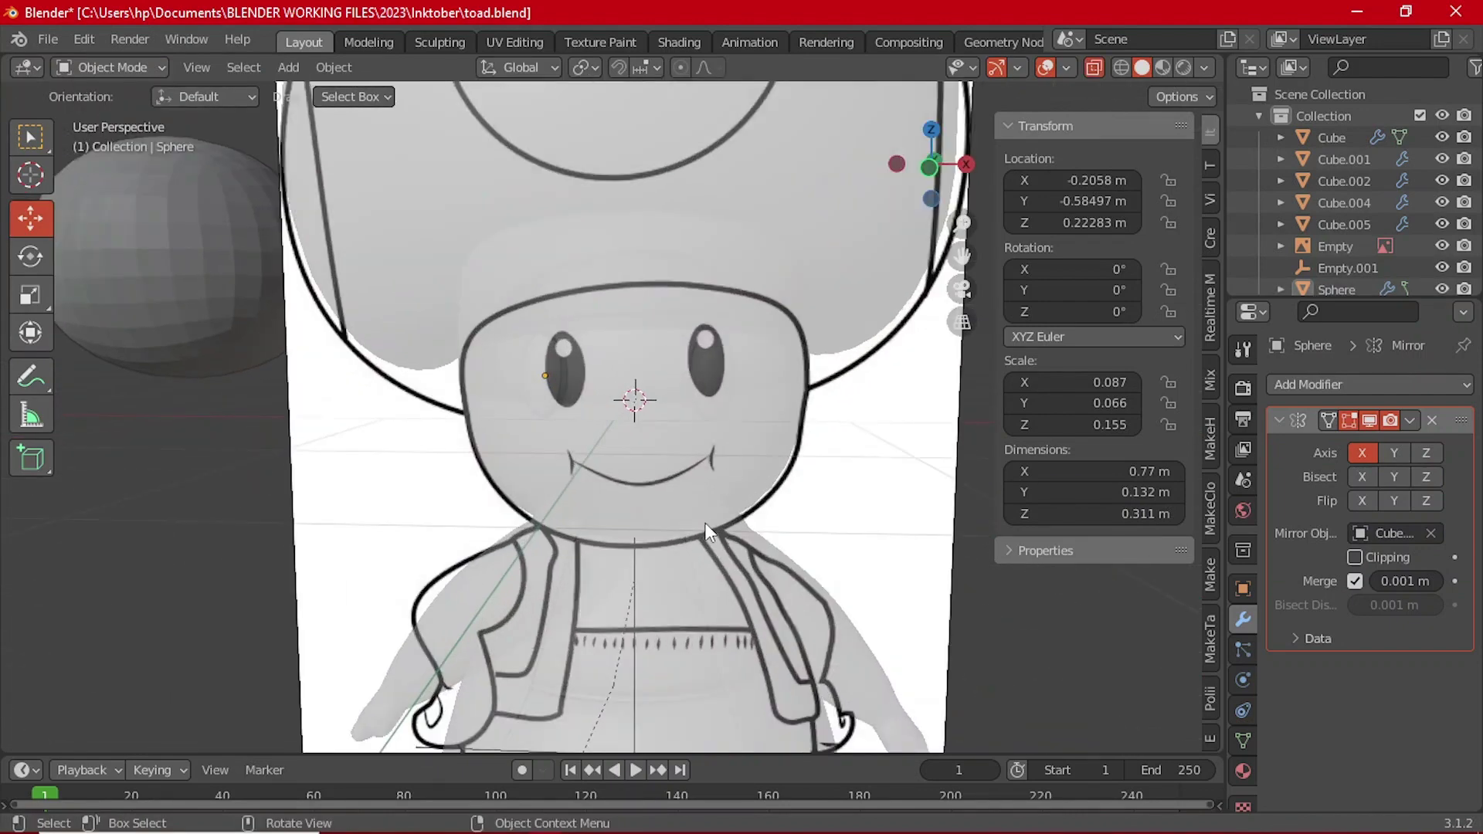
Step: Select the toad's head and check the face in Front view with X-ray toggled
{"action": "left_click", "coordinate": [701, 479]}
{"action": "key", "text": "alt+z"}
{"action": "scroll", "coordinate": [702, 478], "scroll_direction": "up", "scroll_amount": 1}
{"action": "left_click", "coordinate": [709, 461]}
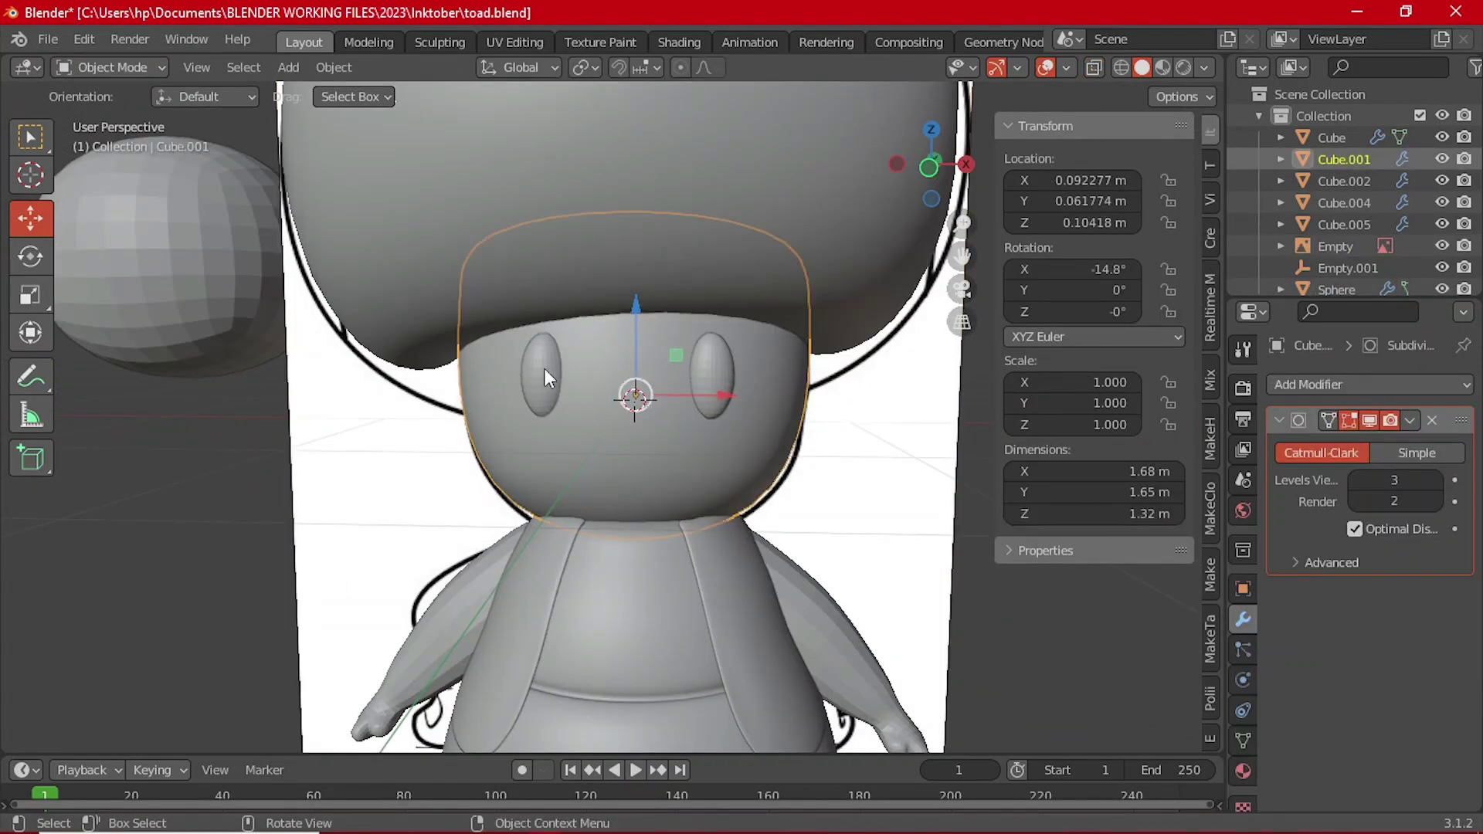
{"action": "key", "text": "alt+z"}
{"action": "key", "text": "grave"}
{"action": "left_click", "coordinate": [587, 355]}
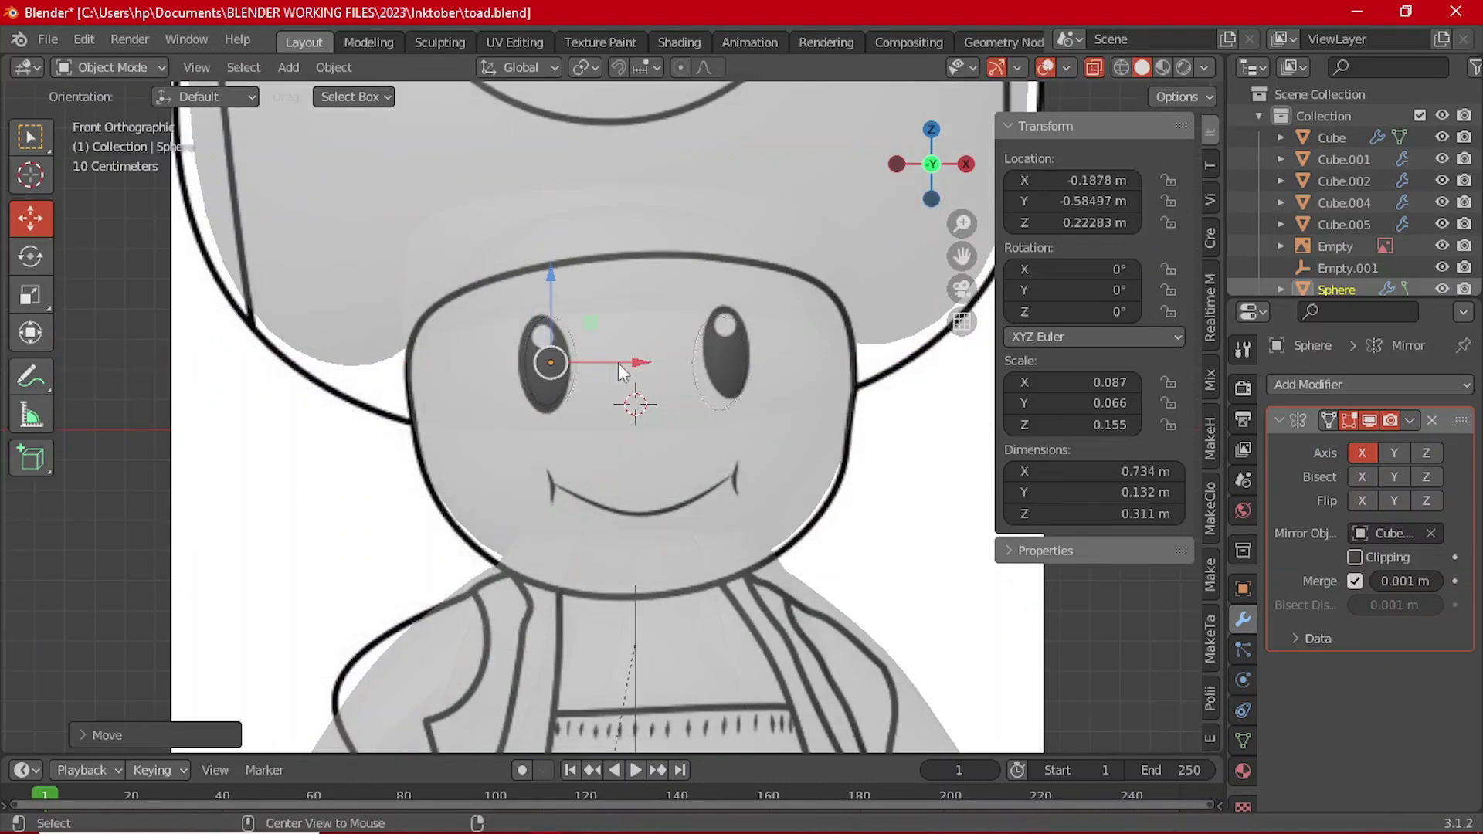
{"action": "key", "text": "alt+z"}
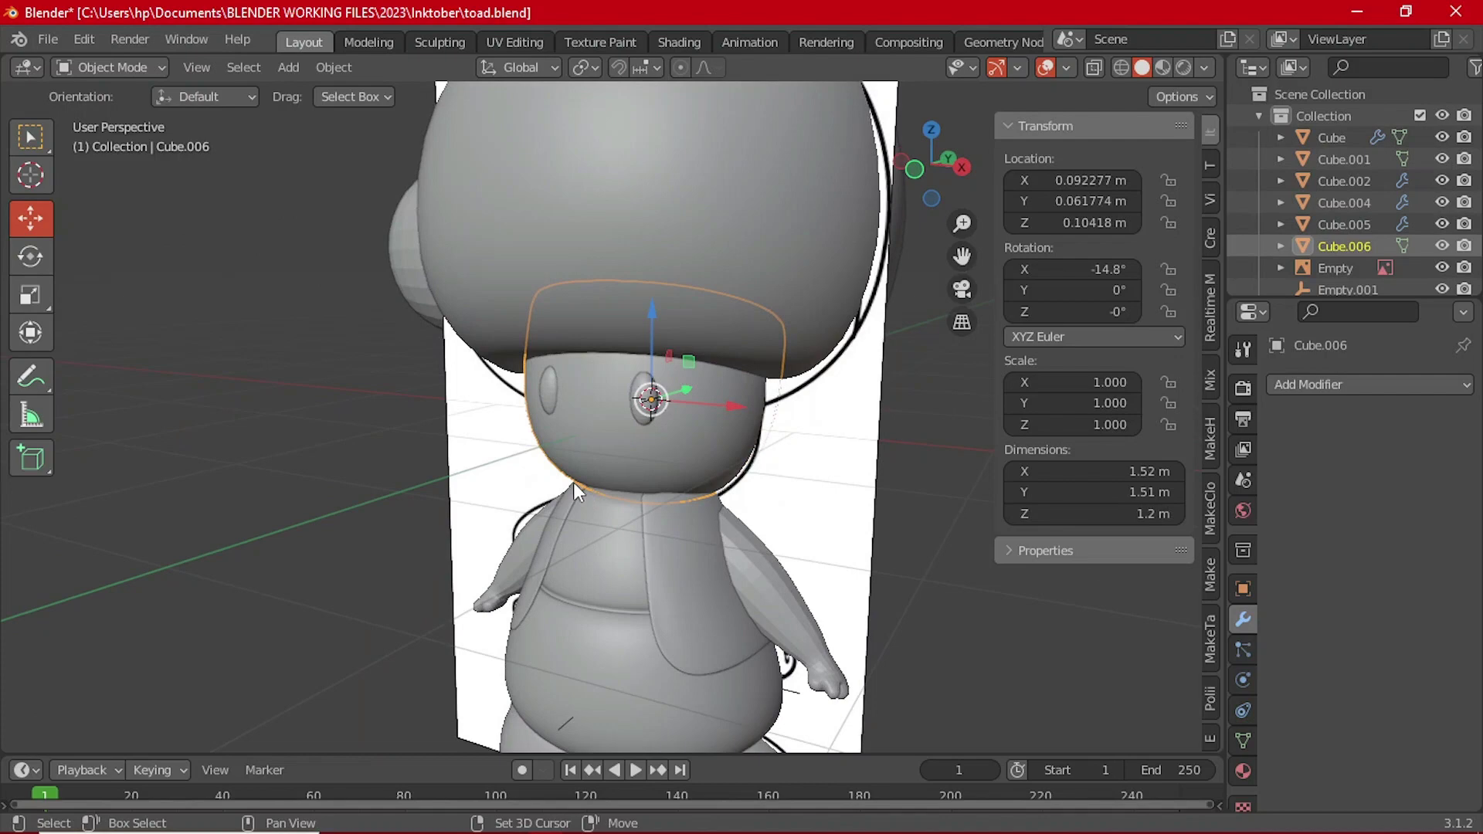
Step: Add a Circle mesh and position it over the toad's body in Front view
{"action": "key", "text": "shift+a"}
{"action": "left_click", "coordinate": [618, 411]}
{"action": "scroll", "coordinate": [555, 497], "scroll_direction": "down", "scroll_amount": 5}
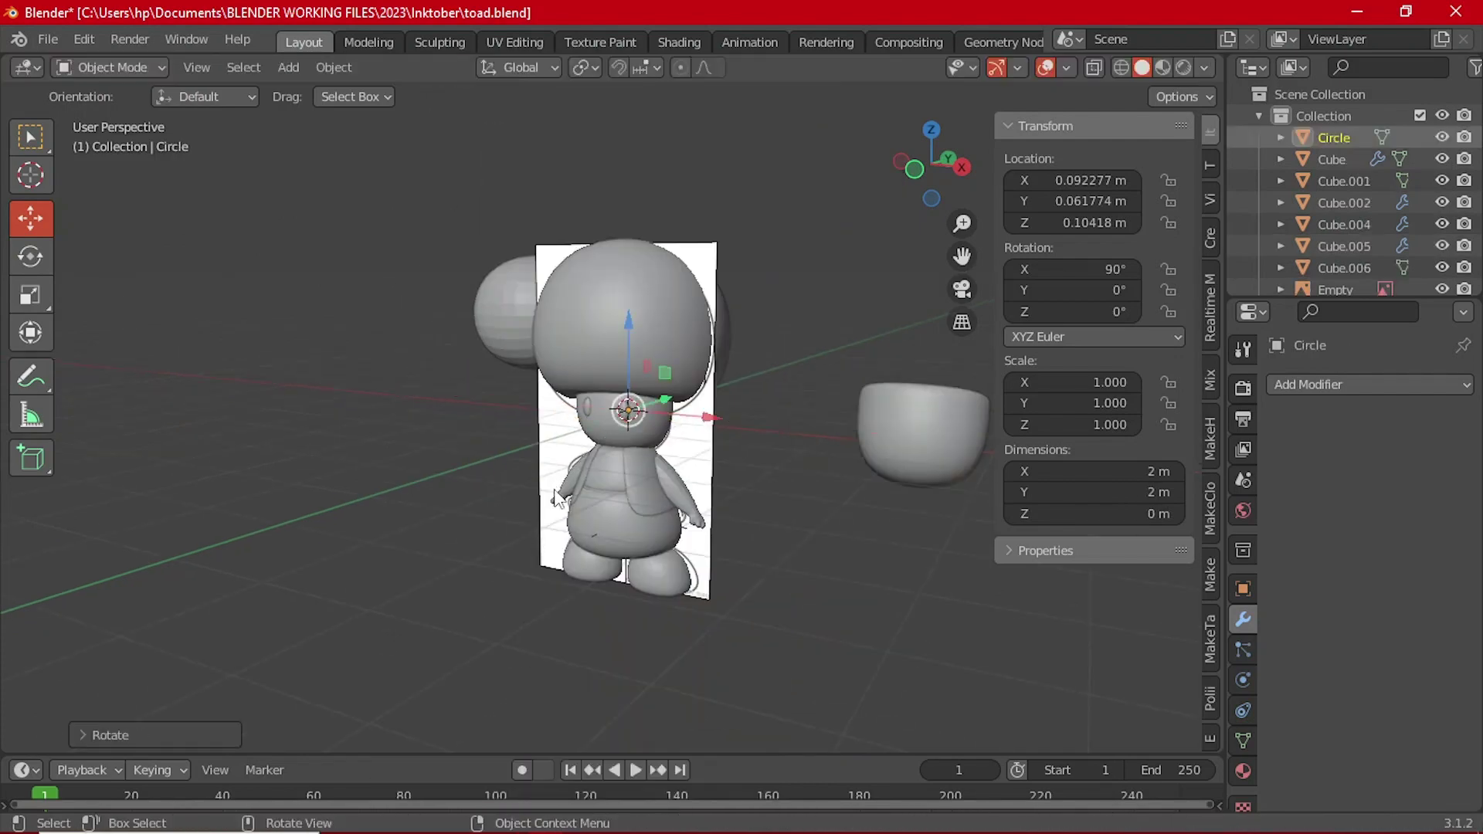
{"action": "key", "text": "KP_1"}
{"action": "key", "text": "alt+z"}
{"action": "left_click_drag", "start_coordinate": [631, 385], "coordinate": [722, 516]}
{"action": "middle_click_drag", "start_coordinate": [722, 516], "coordinate": [743, 471]}
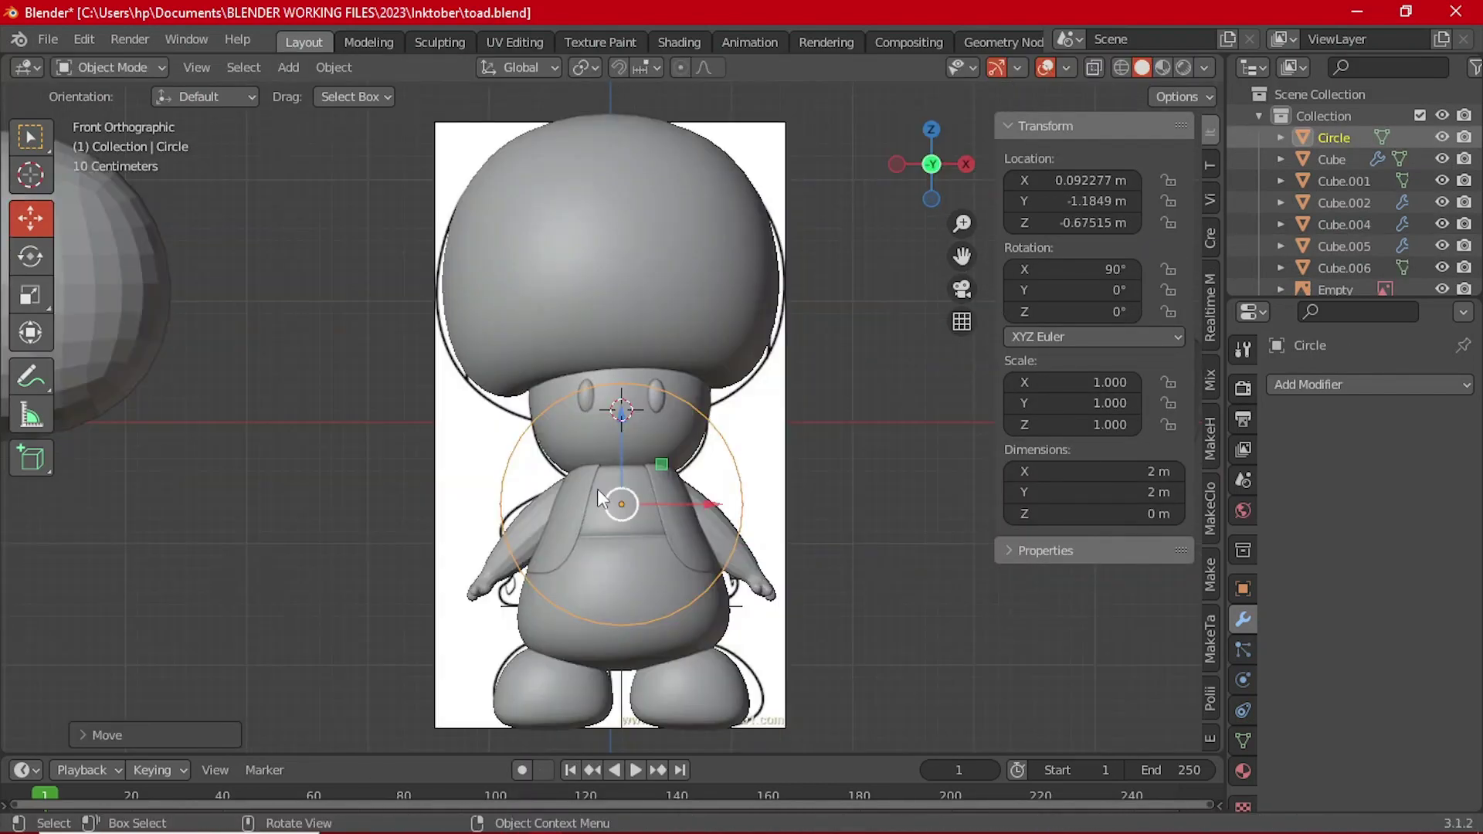
{"action": "key", "text": "KP_1"}
{"action": "key", "text": "alt+z"}
{"action": "scroll", "coordinate": [598, 494], "scroll_direction": "up", "scroll_amount": 3}
Step: Delete the circle's upper half and scale the half circle down to mouth size
{"action": "key", "text": "Tab"}
{"action": "left_click_drag", "start_coordinate": [394, 363], "coordinate": [772, 526]}
{"action": "key", "text": "x"}
{"action": "left_click", "coordinate": [796, 503]}
{"action": "key", "text": "Tab"}
{"action": "key", "text": "g"}
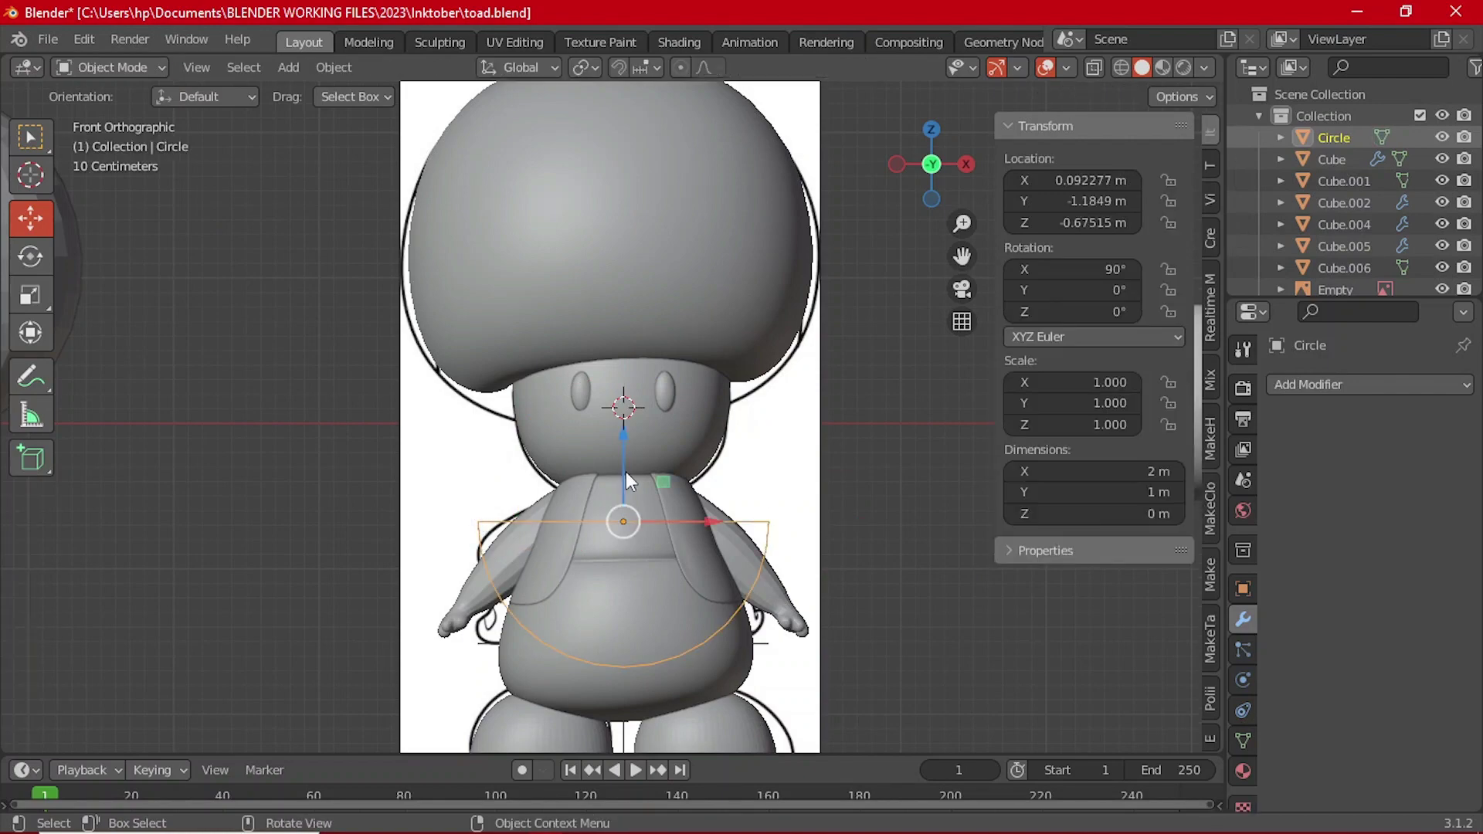
{"action": "left_click", "coordinate": [624, 300]}
{"action": "key", "text": "s"}
{"action": "left_click", "coordinate": [635, 308]}
{"action": "scroll", "coordinate": [635, 308], "scroll_direction": "up", "scroll_amount": 4}
Step: Move the half circle to the face, then fill and extrude it into a solid half disc
{"action": "key", "text": "g"}
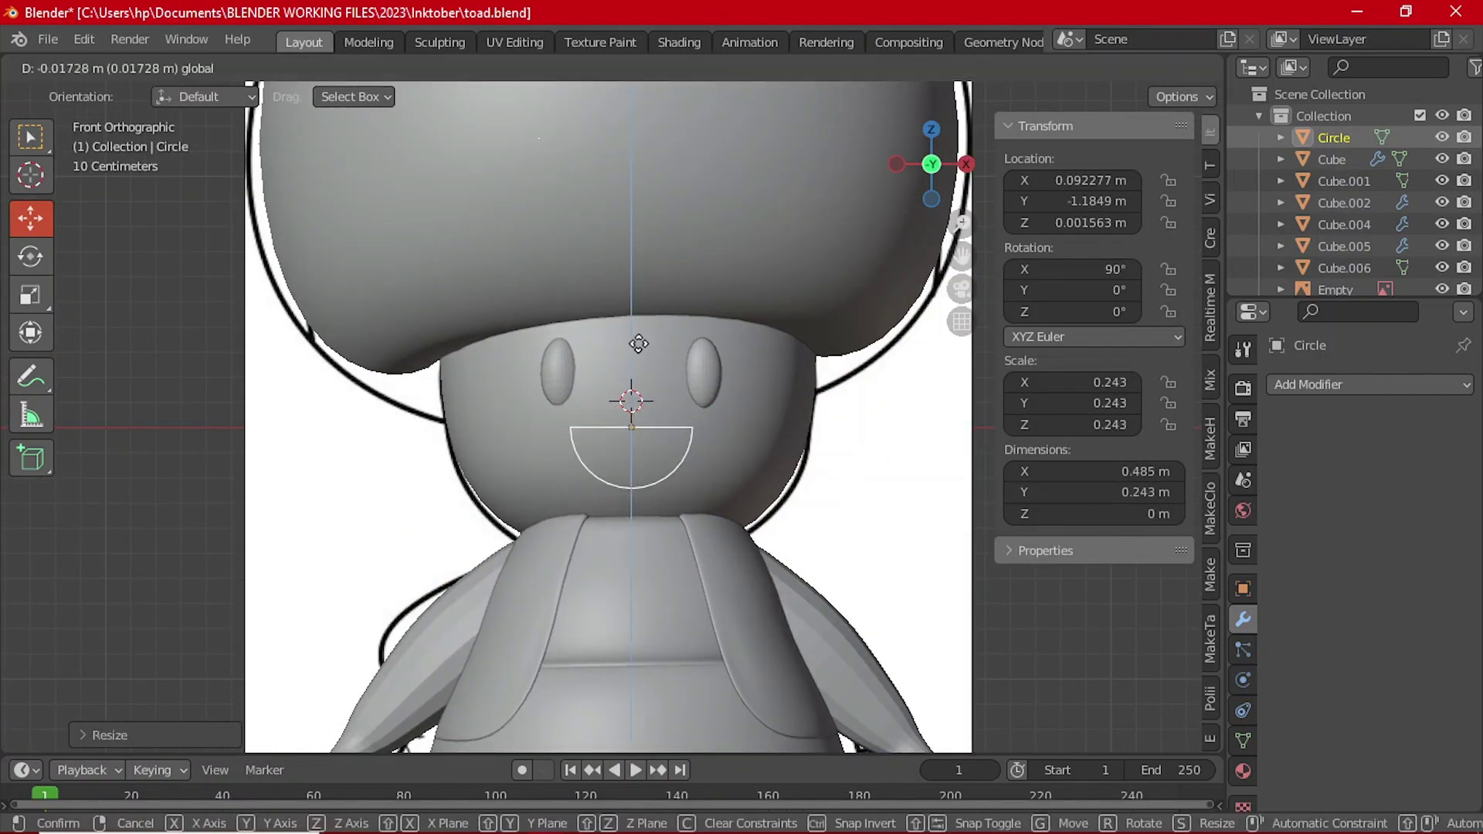
{"action": "left_click", "coordinate": [638, 343]}
{"action": "middle_click_drag", "start_coordinate": [638, 342], "coordinate": [680, 433]}
{"action": "key", "text": "Tab"}
{"action": "key", "text": "Tab"}
{"action": "key", "text": "Tab"}
{"action": "key", "text": "e"}
{"action": "key", "text": "Tab"}
{"action": "key", "text": "alt+Tab"}
{"action": "key", "text": "alt+Tab"}
Step: Push the half disc deeper into the face along the Y axis
{"action": "key", "text": "g"}
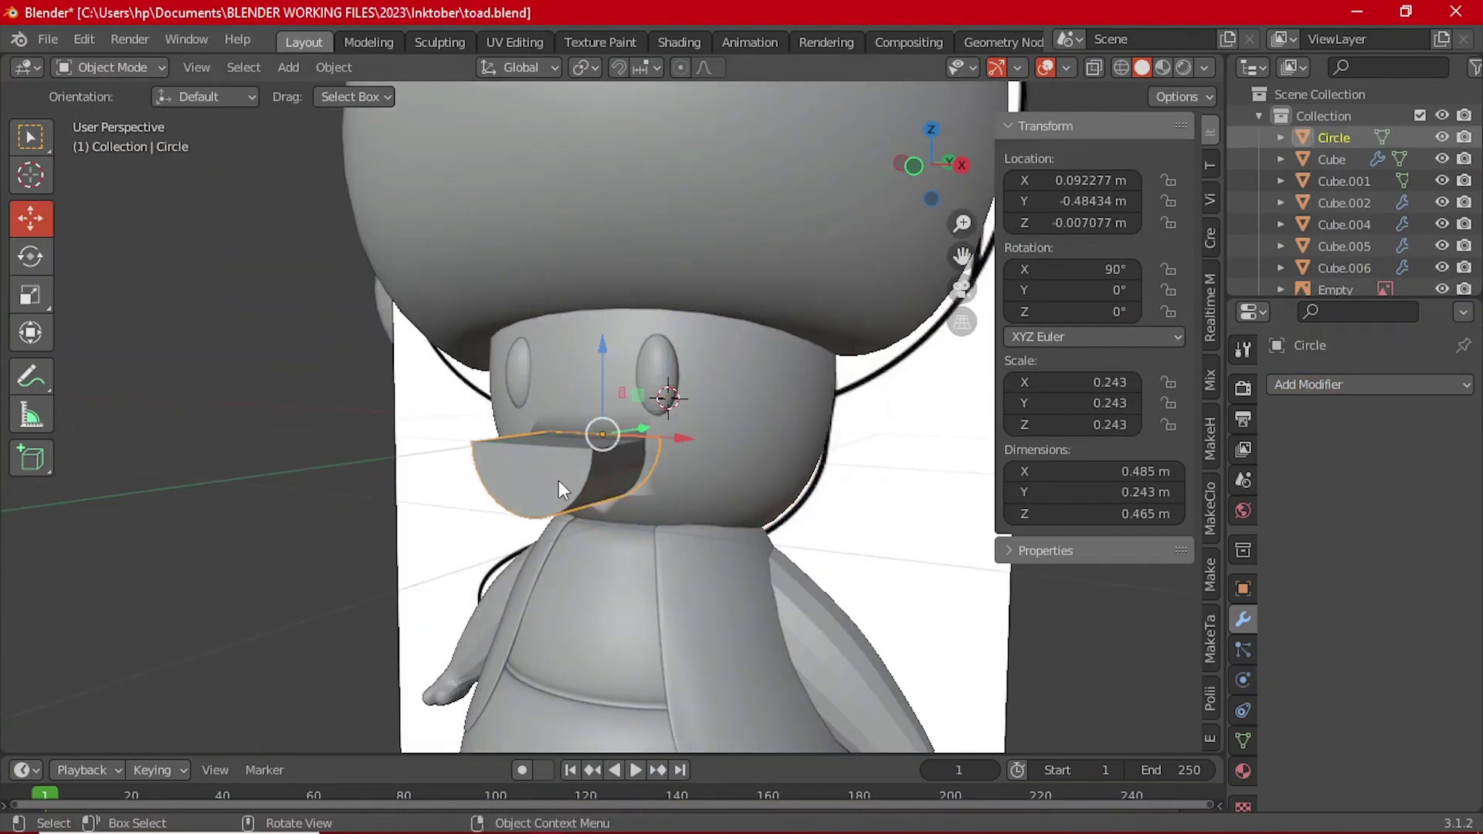
{"action": "middle_click_drag", "start_coordinate": [559, 480], "coordinate": [695, 498]}
{"action": "key", "text": "g"}
{"action": "key", "text": "y"}
{"action": "left_click", "coordinate": [692, 493]}
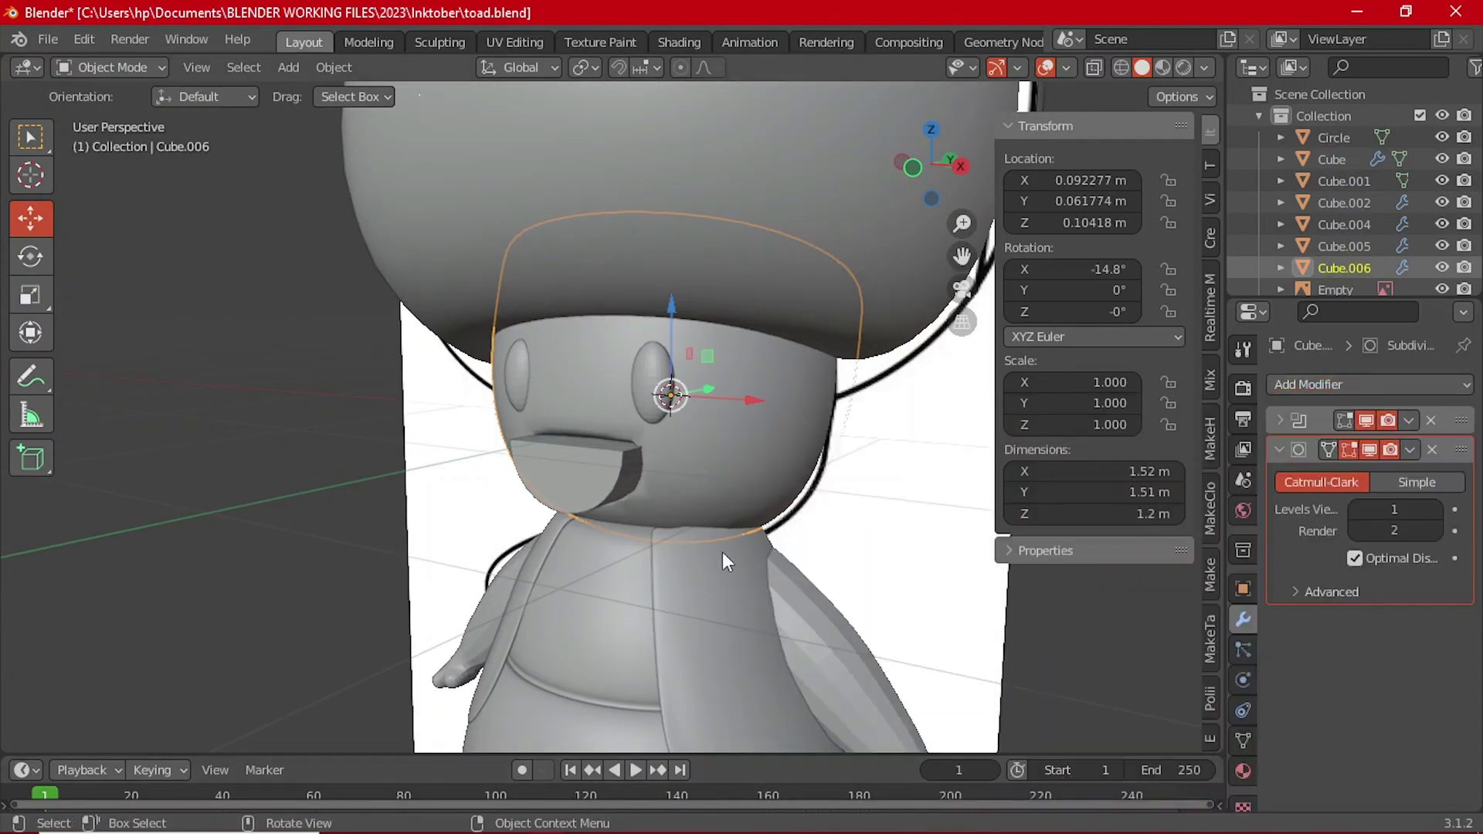
{"action": "middle_click_drag", "start_coordinate": [721, 551], "coordinate": [660, 484]}
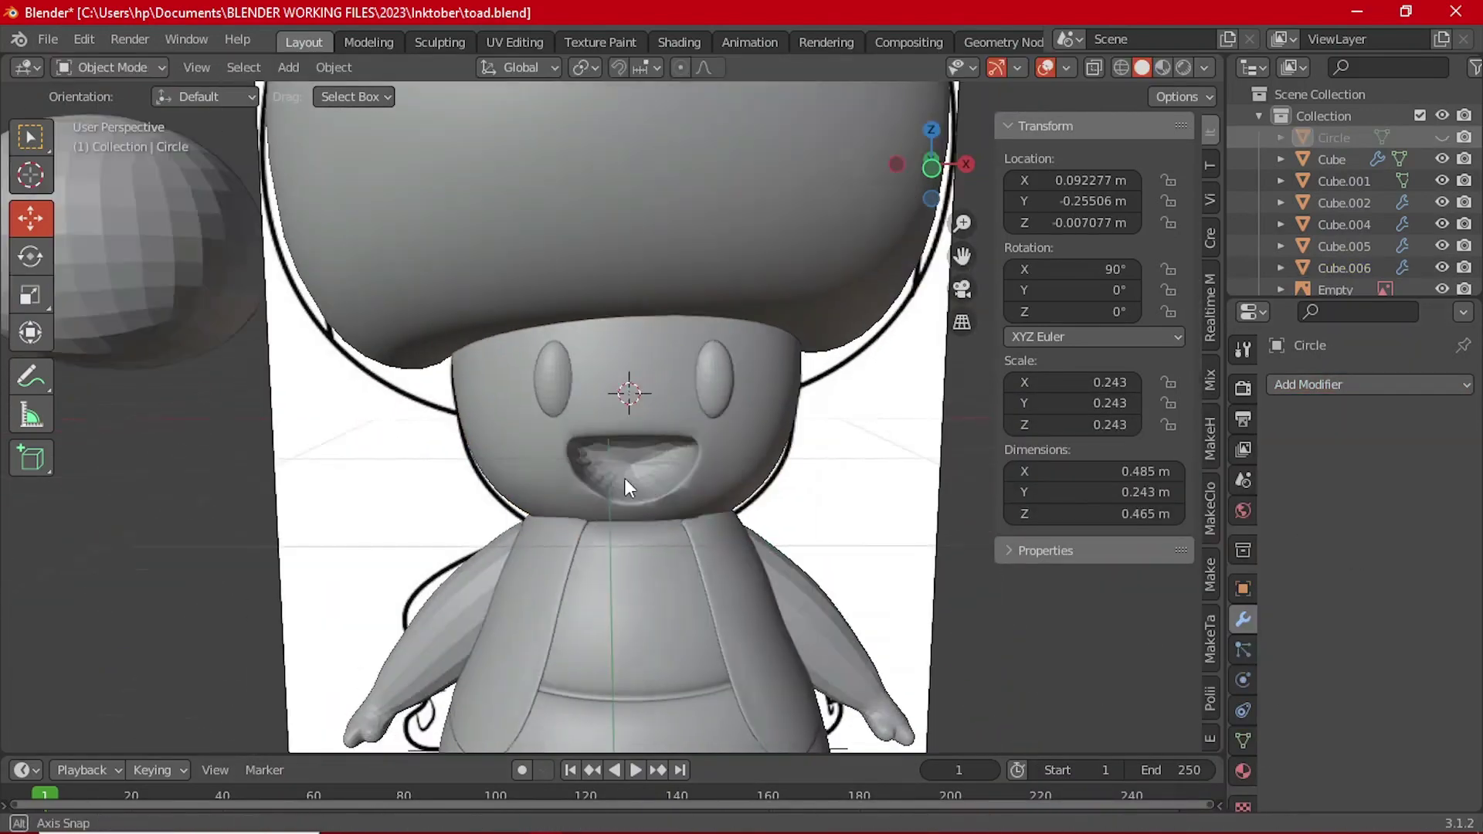
{"action": "scroll", "coordinate": [630, 483], "scroll_direction": "up", "scroll_amount": 2}
Step: Add a Bevel modifier to head Cube.006 and place it above the subdivision
{"action": "left_click", "coordinate": [631, 484]}
{"action": "key", "text": "Tab"}
{"action": "scroll", "coordinate": [711, 522], "scroll_direction": "up", "scroll_amount": 2}
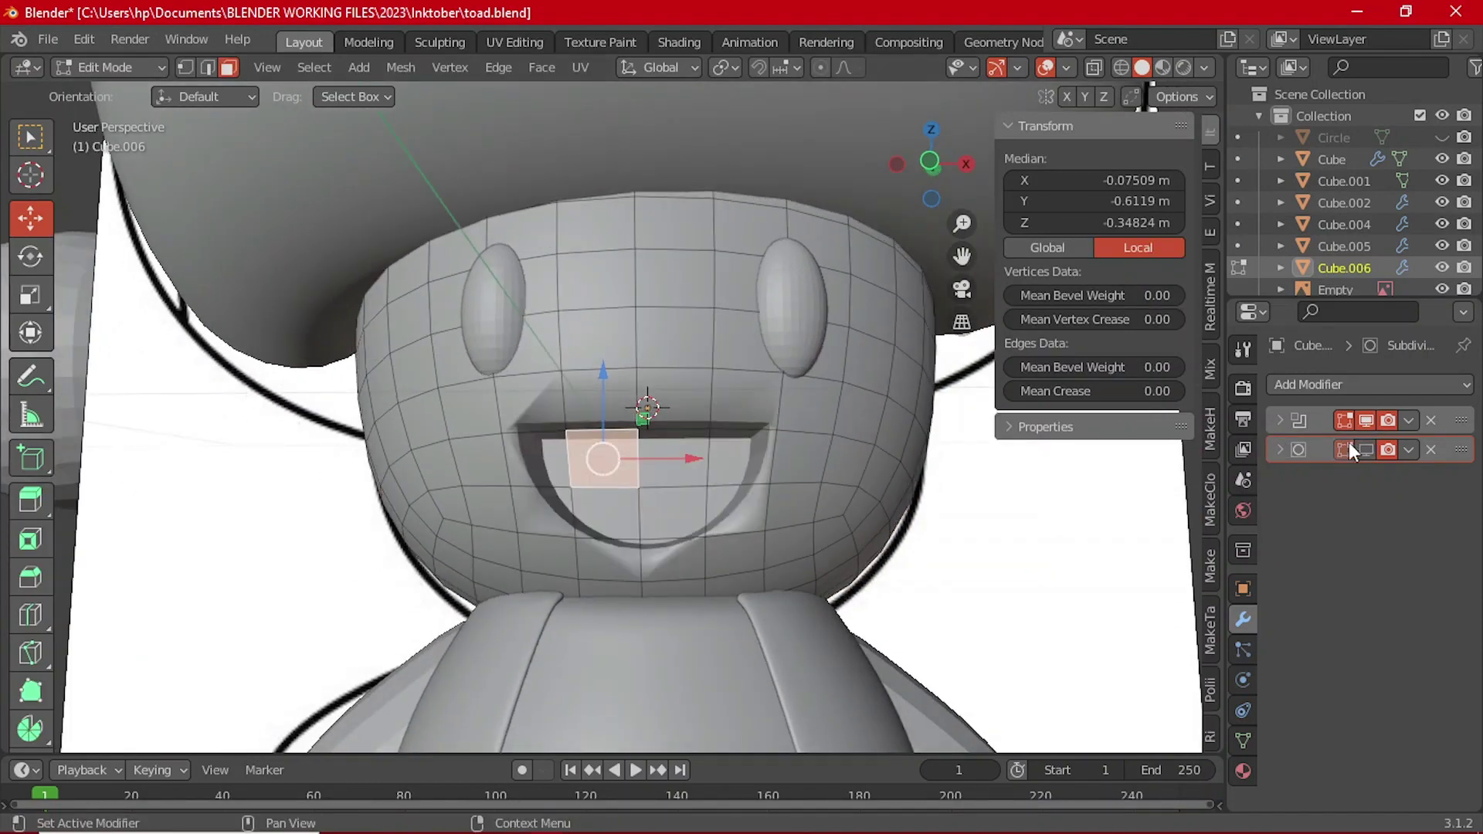
{"action": "left_click", "coordinate": [1367, 384]}
{"action": "left_click", "coordinate": [996, 434]}
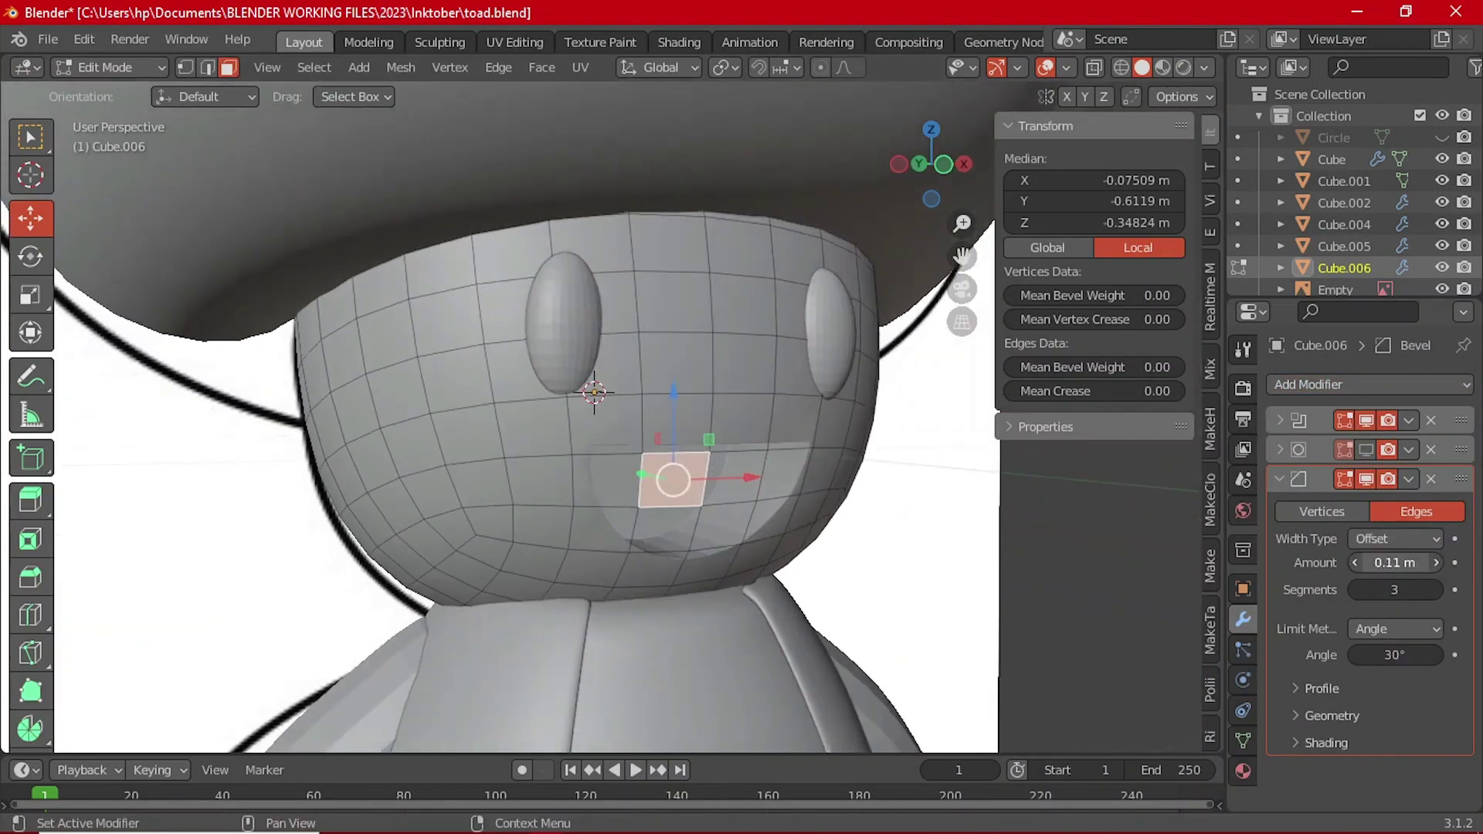
{"action": "left_click_drag", "start_coordinate": [1461, 479], "coordinate": [1461, 450]}
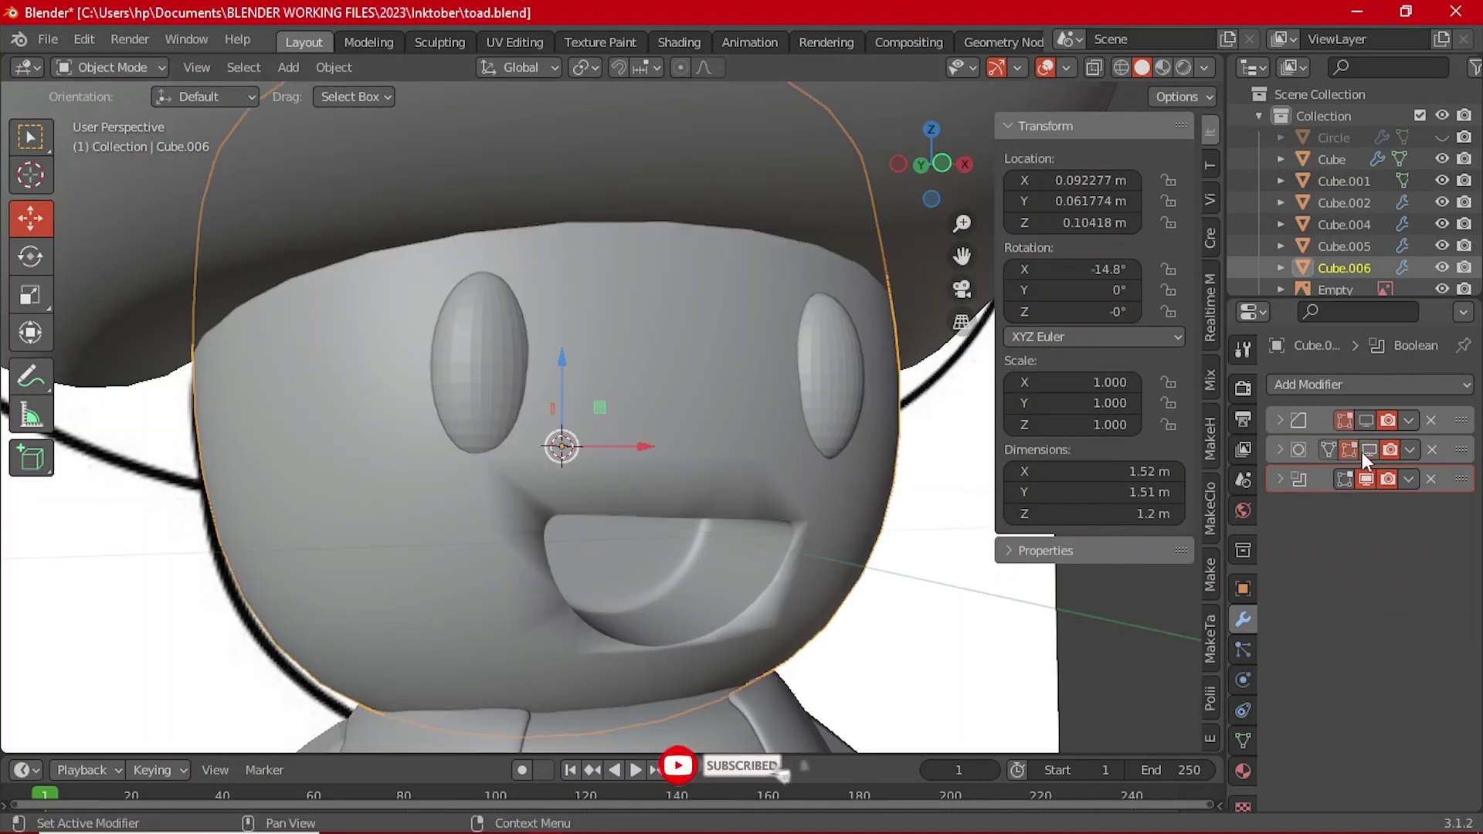
{"action": "left_click", "coordinate": [1365, 451]}
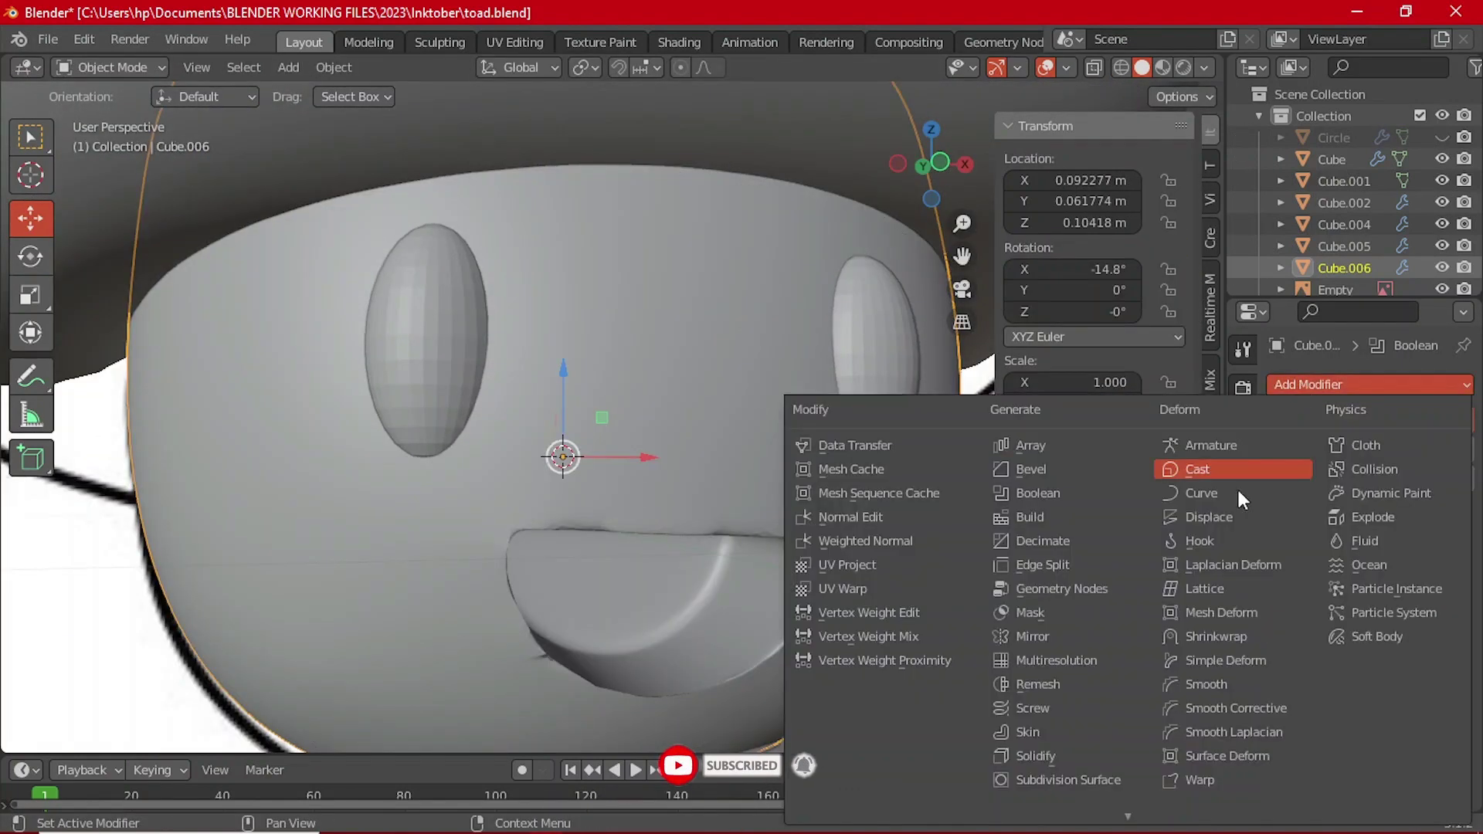
Step: Add a Subdivision Surface modifier to the head and move it to the top of the stack
{"action": "left_click", "coordinate": [1035, 702]}
{"action": "left_click", "coordinate": [1409, 508]}
{"action": "left_click", "coordinate": [1367, 480]}
{"action": "left_click", "coordinate": [1366, 479]}
{"action": "middle_click_drag", "start_coordinate": [641, 540], "coordinate": [647, 577]}
{"action": "scroll", "coordinate": [648, 580], "scroll_direction": "down", "scroll_amount": 2}
Step: Add a small new mesh piece for the mouth and edit its vertices in Top view
{"action": "key", "text": "shift+a"}
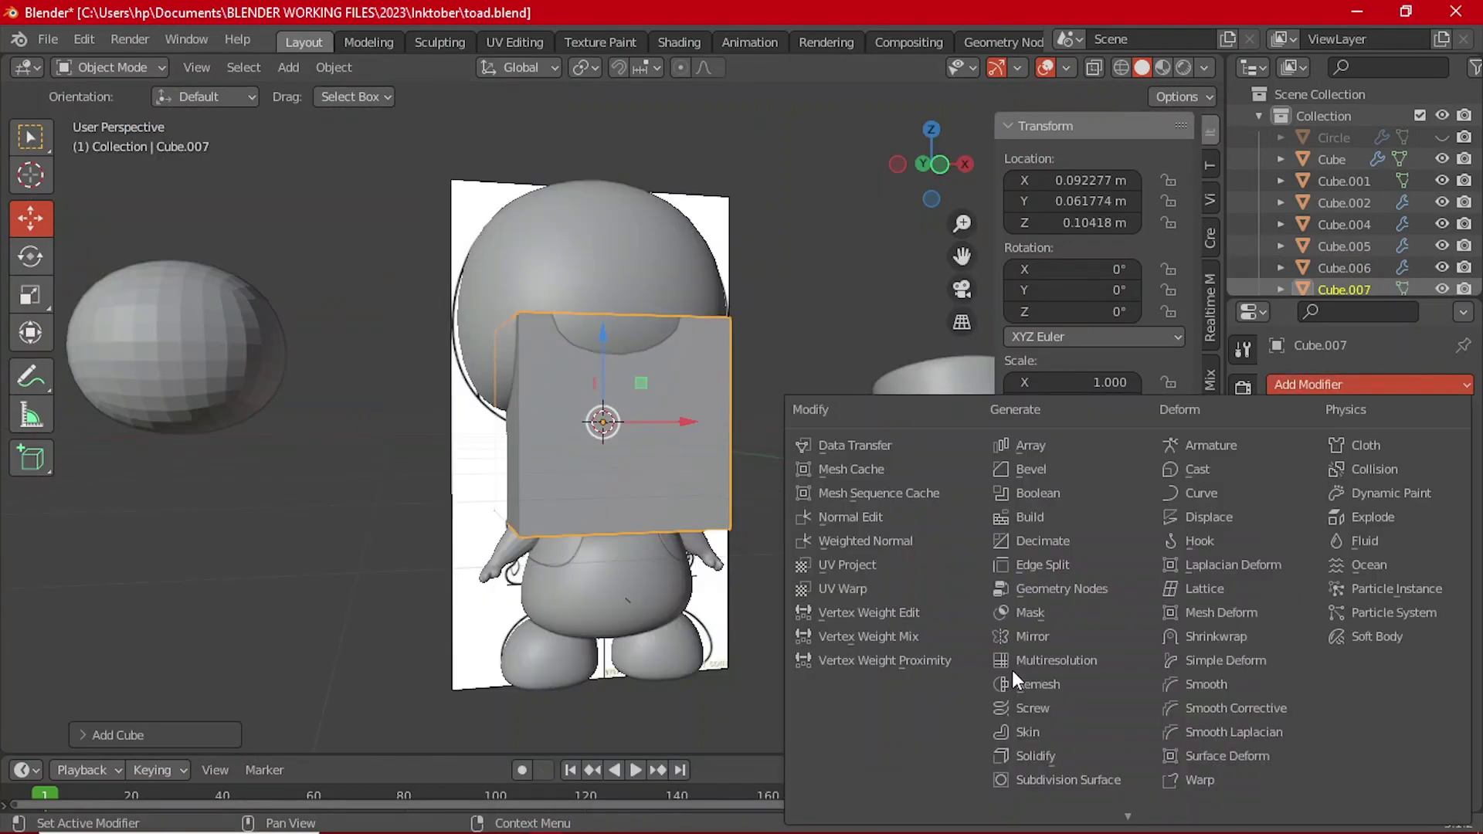
{"action": "left_click", "coordinate": [744, 692]}
{"action": "key", "text": "s"}
{"action": "left_click", "coordinate": [711, 503]}
{"action": "middle_click_drag", "start_coordinate": [710, 504], "coordinate": [874, 561]}
{"action": "key", "text": "KP_7"}
{"action": "key", "text": "Tab"}
{"action": "scroll", "coordinate": [665, 618], "scroll_direction": "up", "scroll_amount": 6}
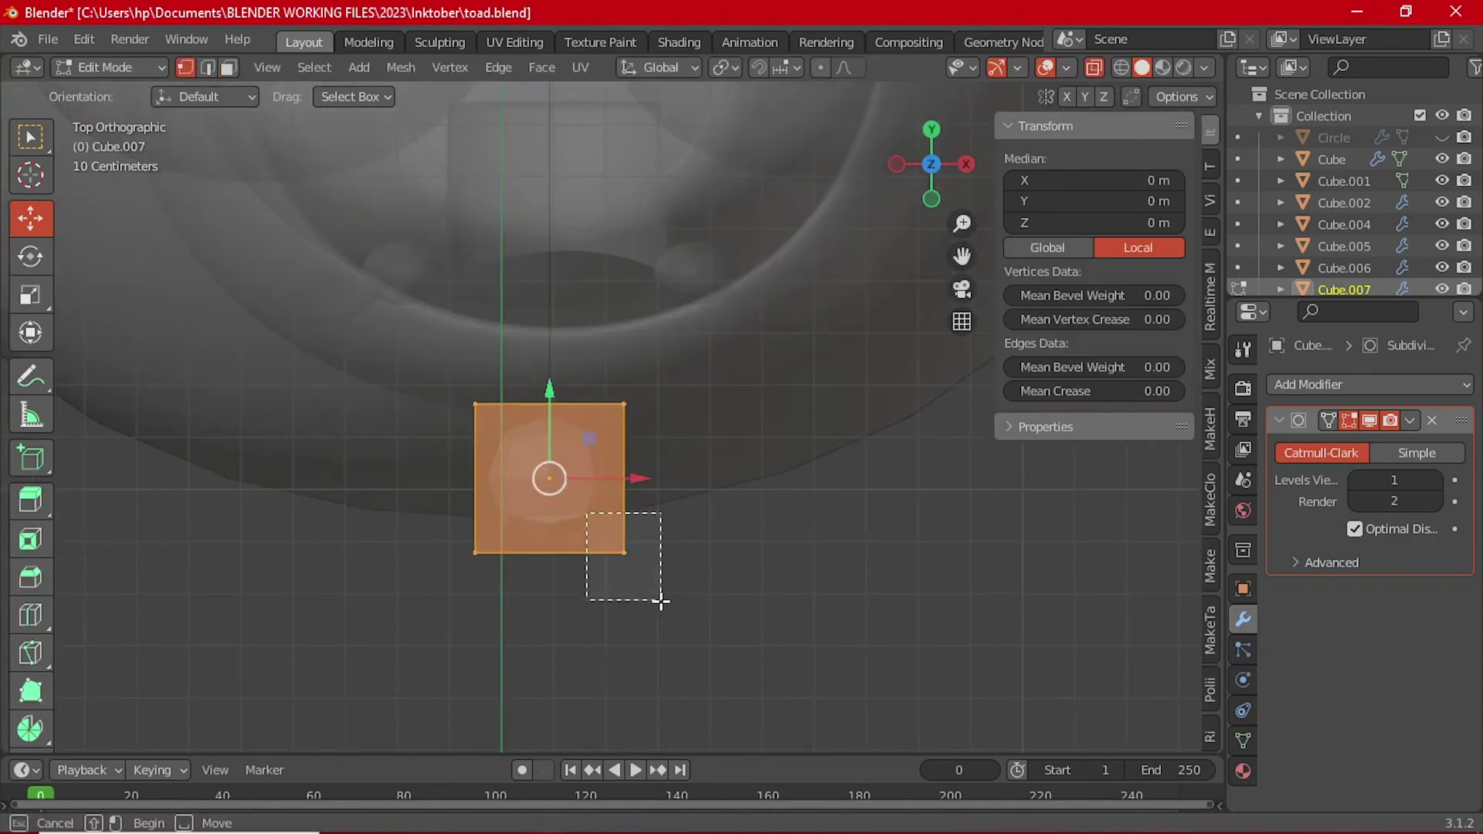
{"action": "key", "text": "1"}
{"action": "left_click", "coordinate": [470, 495]}
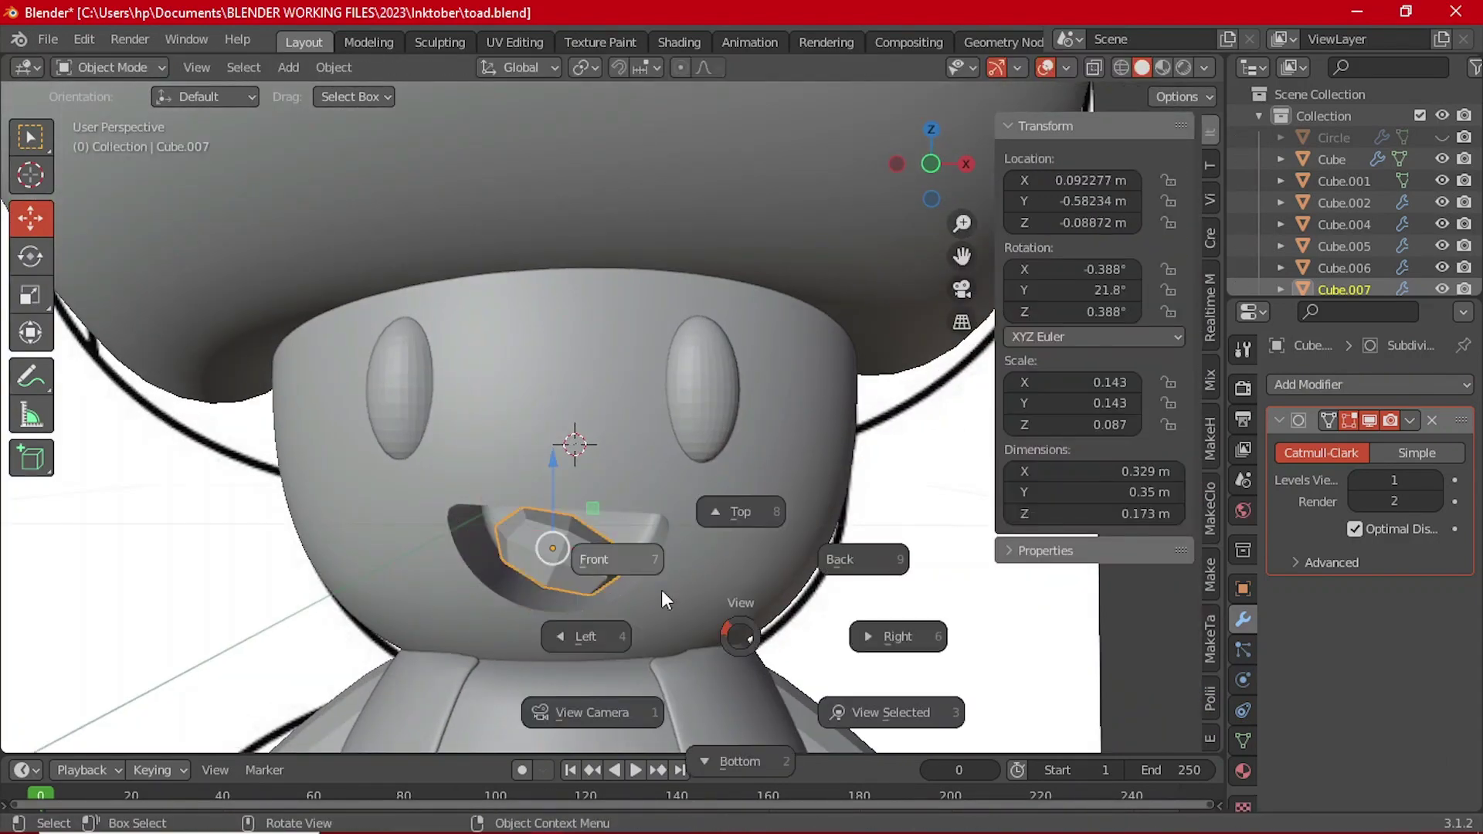
Step: Move the mouth piece along Y into the mouth from Front view
{"action": "left_click", "coordinate": [661, 590]}
{"action": "key", "text": "ctrl+3"}
{"action": "mouse_move", "coordinate": [517, 545]}
{"action": "middle_mouse_down"}
{"action": "mouse_move", "coordinate": [503, 582]}
{"action": "mouse_move", "coordinate": [509, 554]}
{"action": "middle_mouse_up"}
{"action": "key", "text": "KP_1"}
{"action": "key", "text": "grave"}
{"action": "key", "text": "g"}
{"action": "key", "text": "y"}
{"action": "left_click", "coordinate": [345, 446]}
{"action": "middle_click_drag", "start_coordinate": [345, 446], "coordinate": [600, 550]}
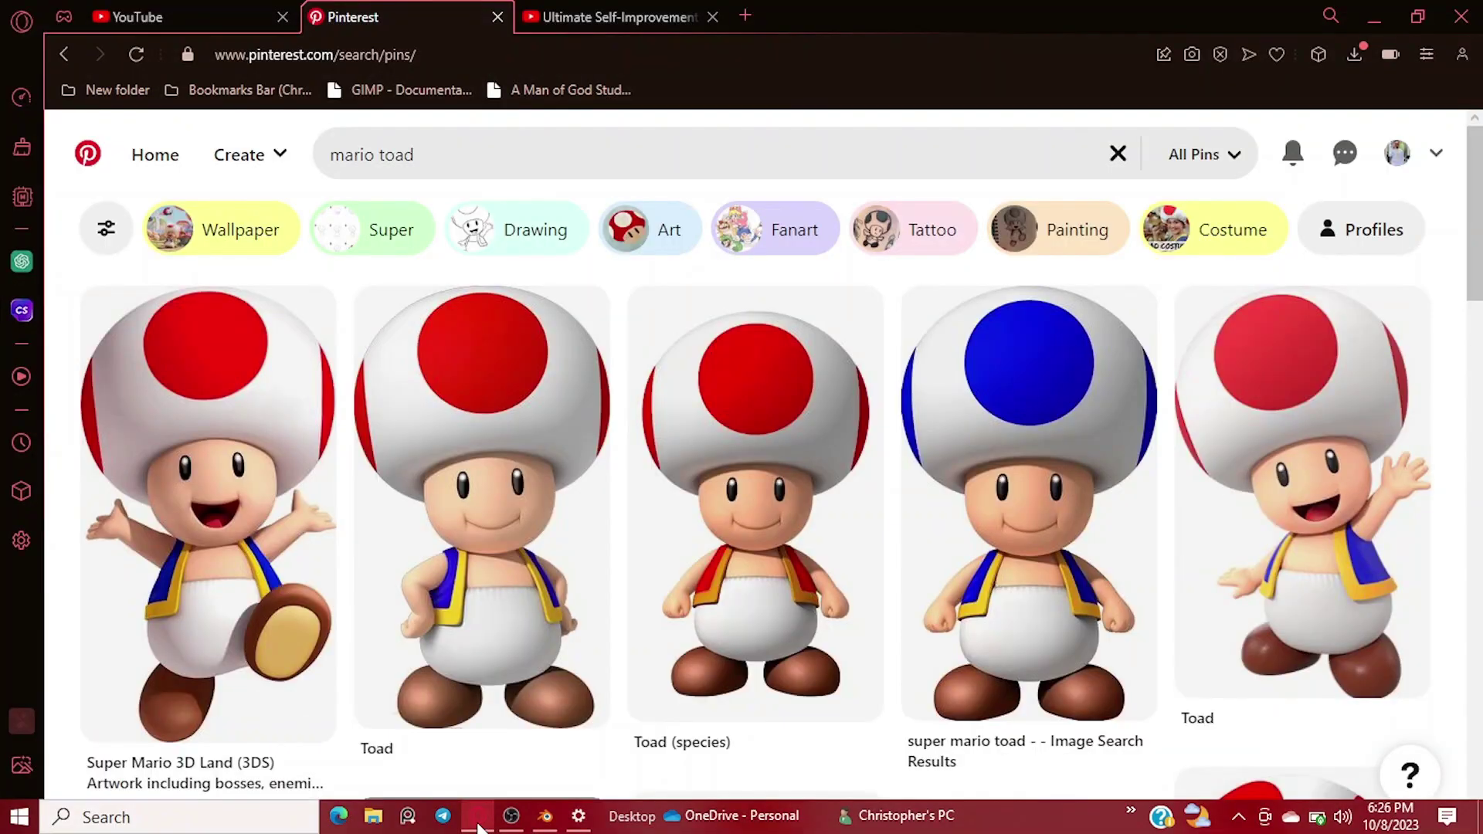
Step: Resize the piece inside the mouth and save toad.blend
{"action": "key", "text": "s"}
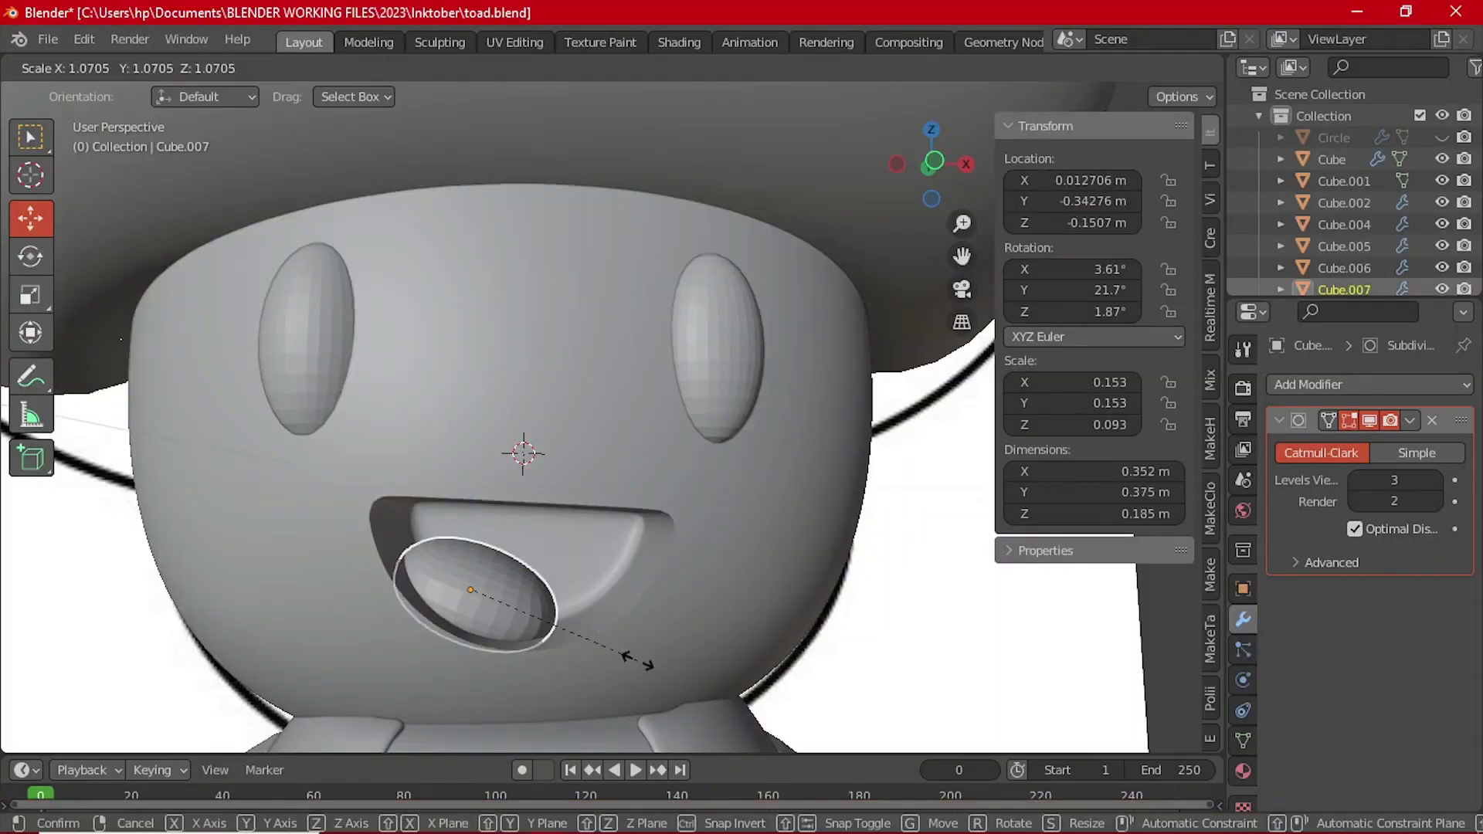
{"action": "left_click", "coordinate": [637, 661]}
{"action": "scroll", "coordinate": [647, 631], "scroll_direction": "down", "scroll_amount": 3}
{"action": "scroll", "coordinate": [663, 531], "scroll_direction": "up", "scroll_amount": 3}
{"action": "key", "text": "Tab"}
{"action": "key", "text": "Tab"}
{"action": "scroll", "coordinate": [712, 613], "scroll_direction": "down", "scroll_amount": 6}
{"action": "key", "text": "ctrl+s"}
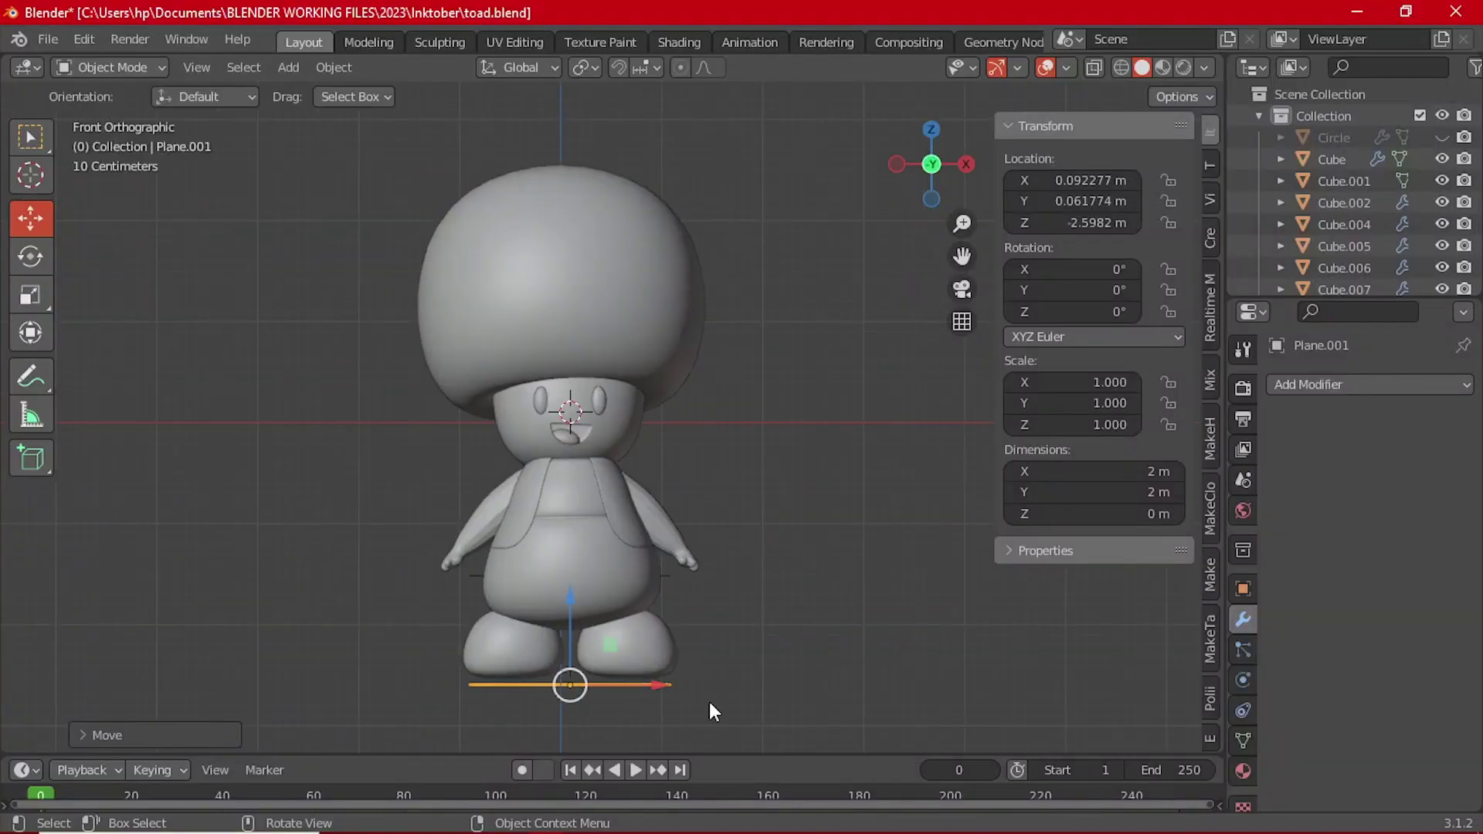
Step: Enlarge the floor plane and extrude its back edge up into a wall
{"action": "scroll", "coordinate": [709, 711], "scroll_direction": "down", "scroll_amount": 4}
{"action": "key", "text": "s"}
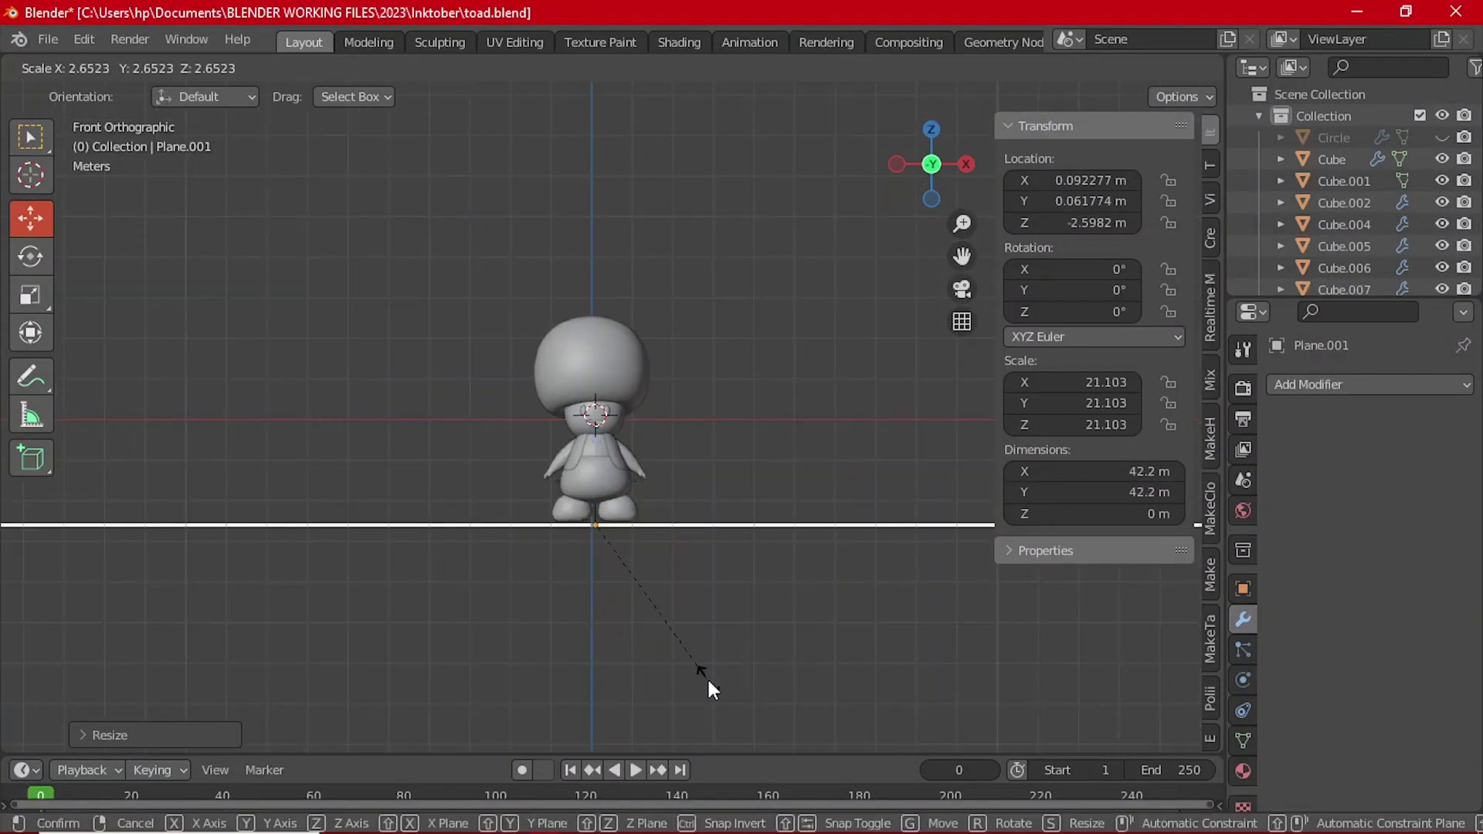
{"action": "middle_click_drag", "start_coordinate": [653, 595], "coordinate": [803, 393]}
{"action": "key", "text": "Tab"}
{"action": "left_click", "coordinate": [915, 526]}
{"action": "key", "text": "Tab"}
Step: Round the wall corner with a Bevel modifier of 0.79 m and 9 segments
{"action": "left_click", "coordinate": [1370, 384]}
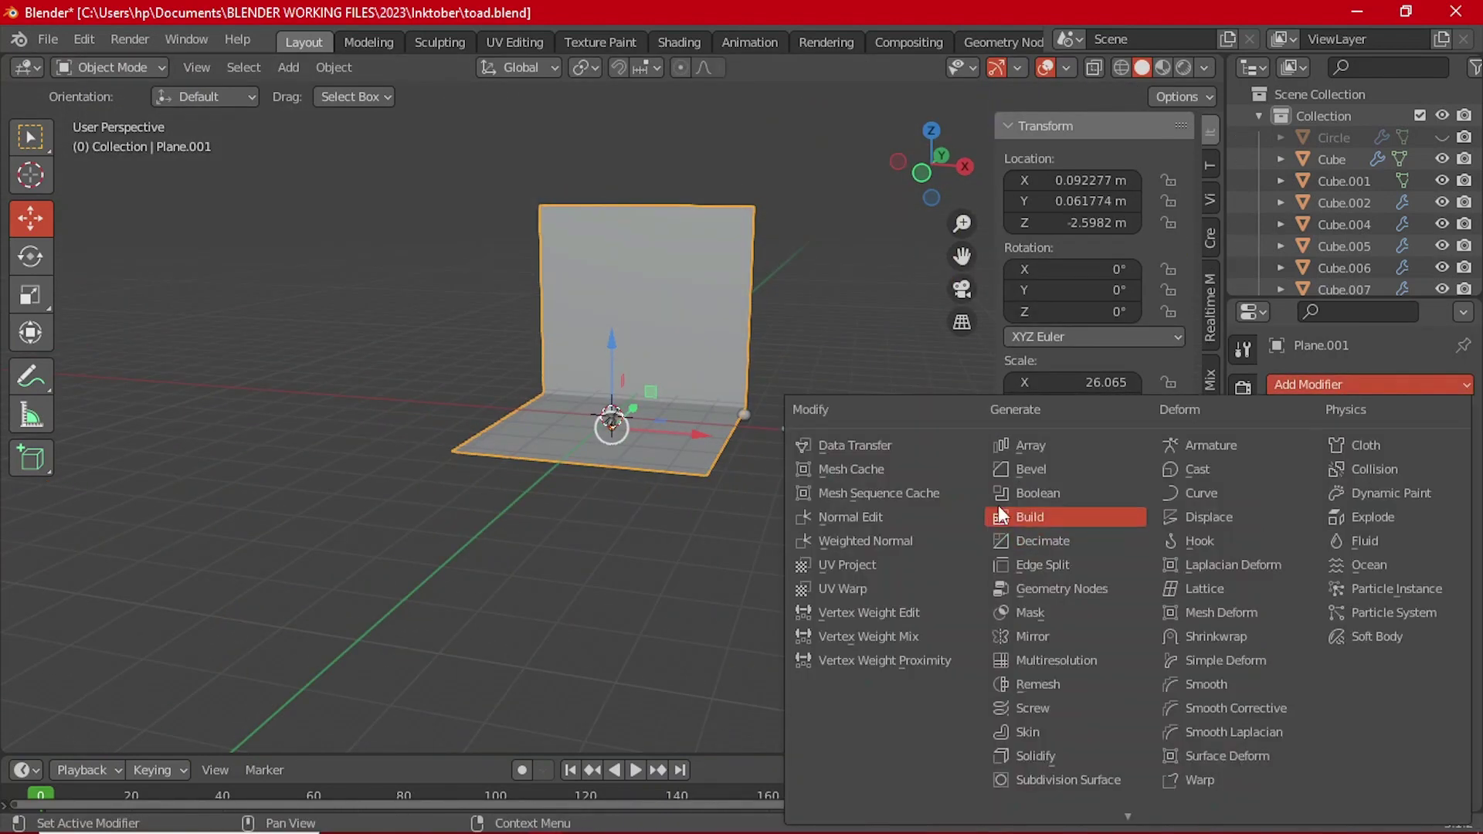
{"action": "left_click", "coordinate": [1028, 485]}
{"action": "scroll", "coordinate": [808, 611], "scroll_direction": "up", "scroll_amount": 5}
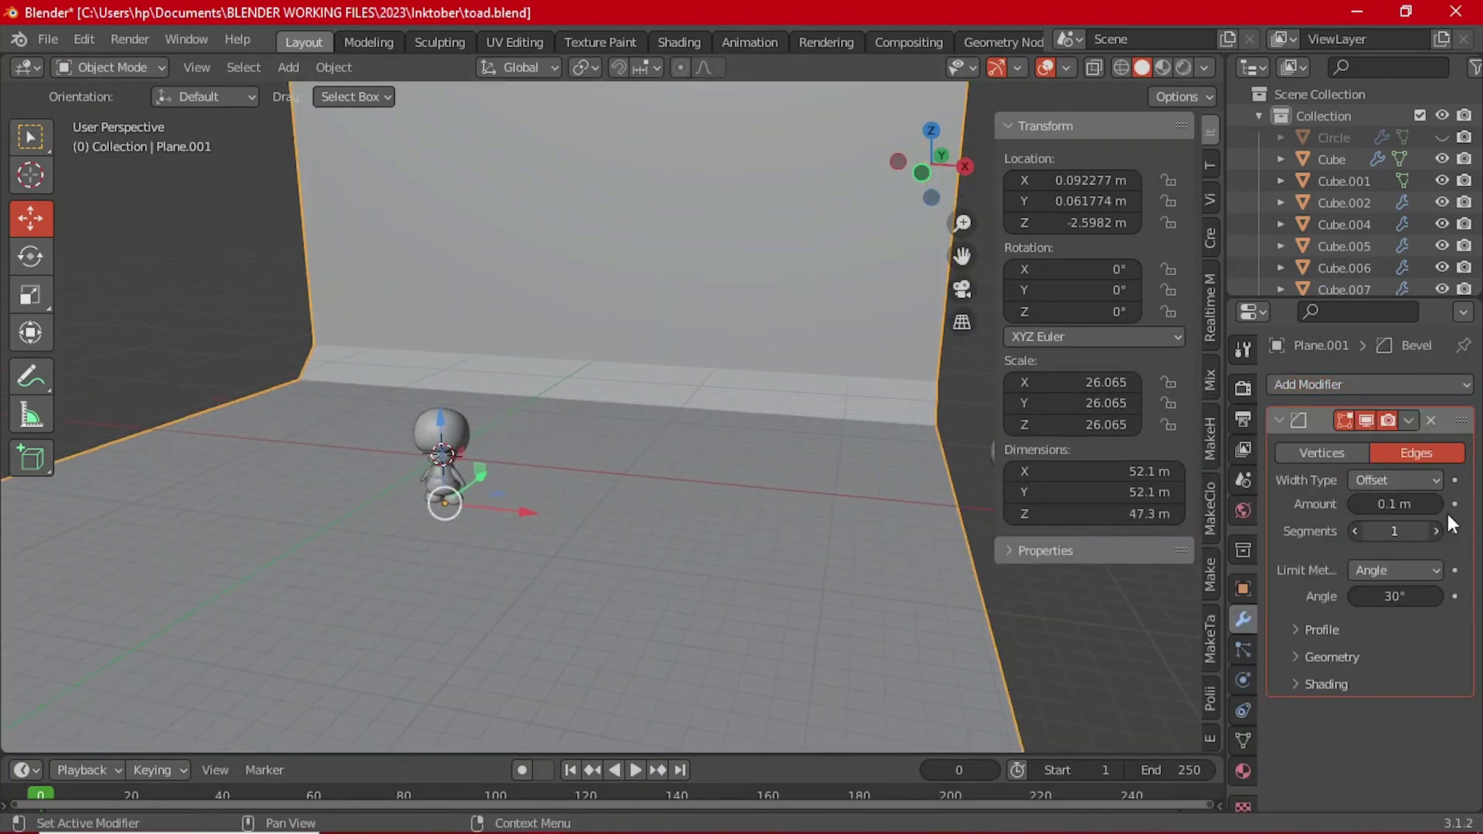
{"action": "mouse_move", "coordinate": [1442, 508]}
{"action": "left_mouse_down"}
{"action": "mouse_move", "coordinate": [1406, 501]}
{"action": "mouse_move", "coordinate": [1437, 531]}
{"action": "left_mouse_up"}
Step: Scale the backdrop along X to 4.21 m wide in Front view
{"action": "key", "text": "grave"}
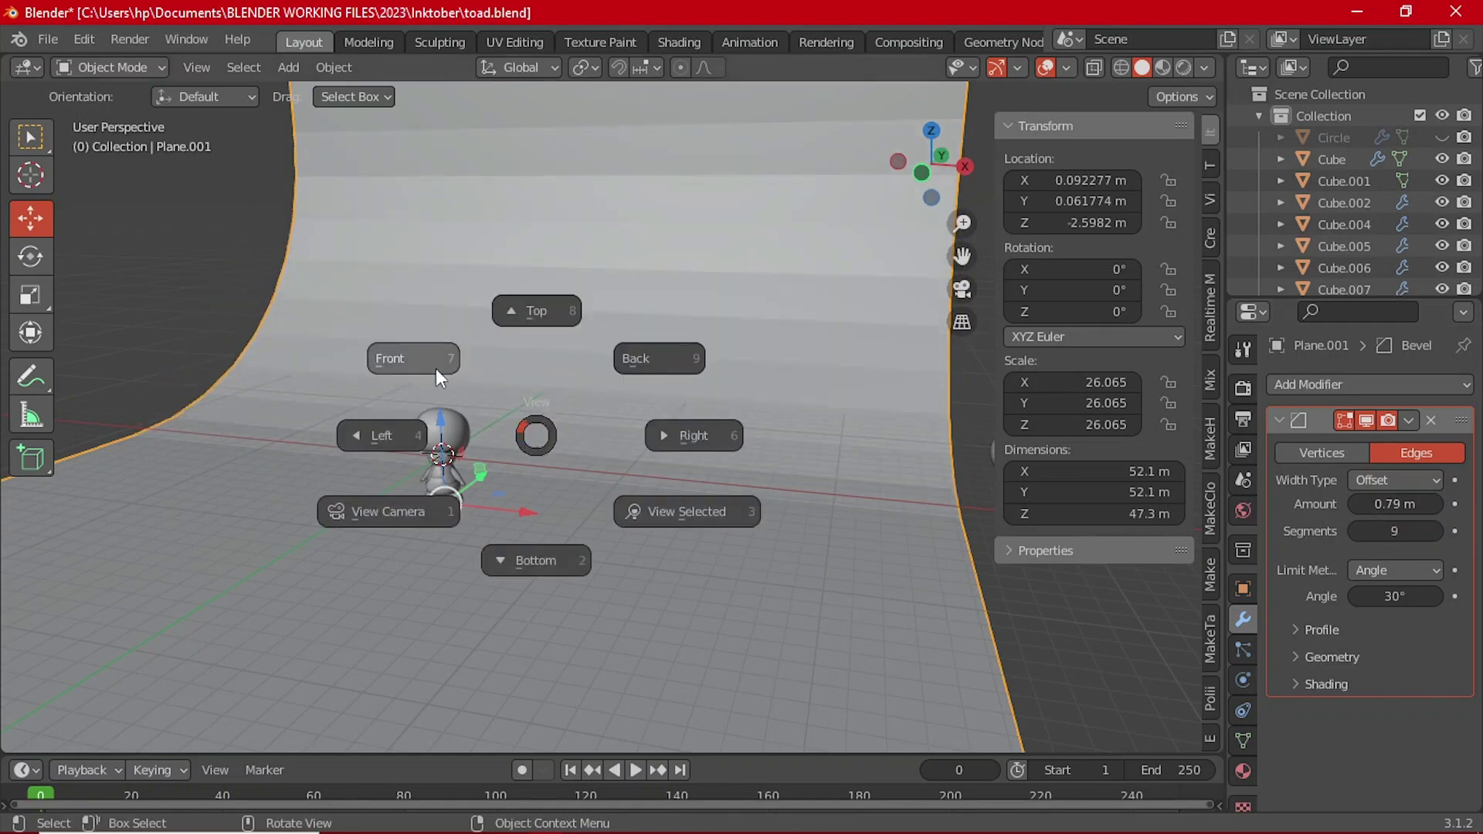
{"action": "left_click", "coordinate": [434, 366]}
{"action": "key", "text": "s"}
{"action": "key", "text": "x"}
{"action": "left_click", "coordinate": [493, 494]}
{"action": "middle_click_drag", "start_coordinate": [493, 494], "coordinate": [615, 559]}
{"action": "key", "text": "grave"}
{"action": "left_click", "coordinate": [543, 498]}
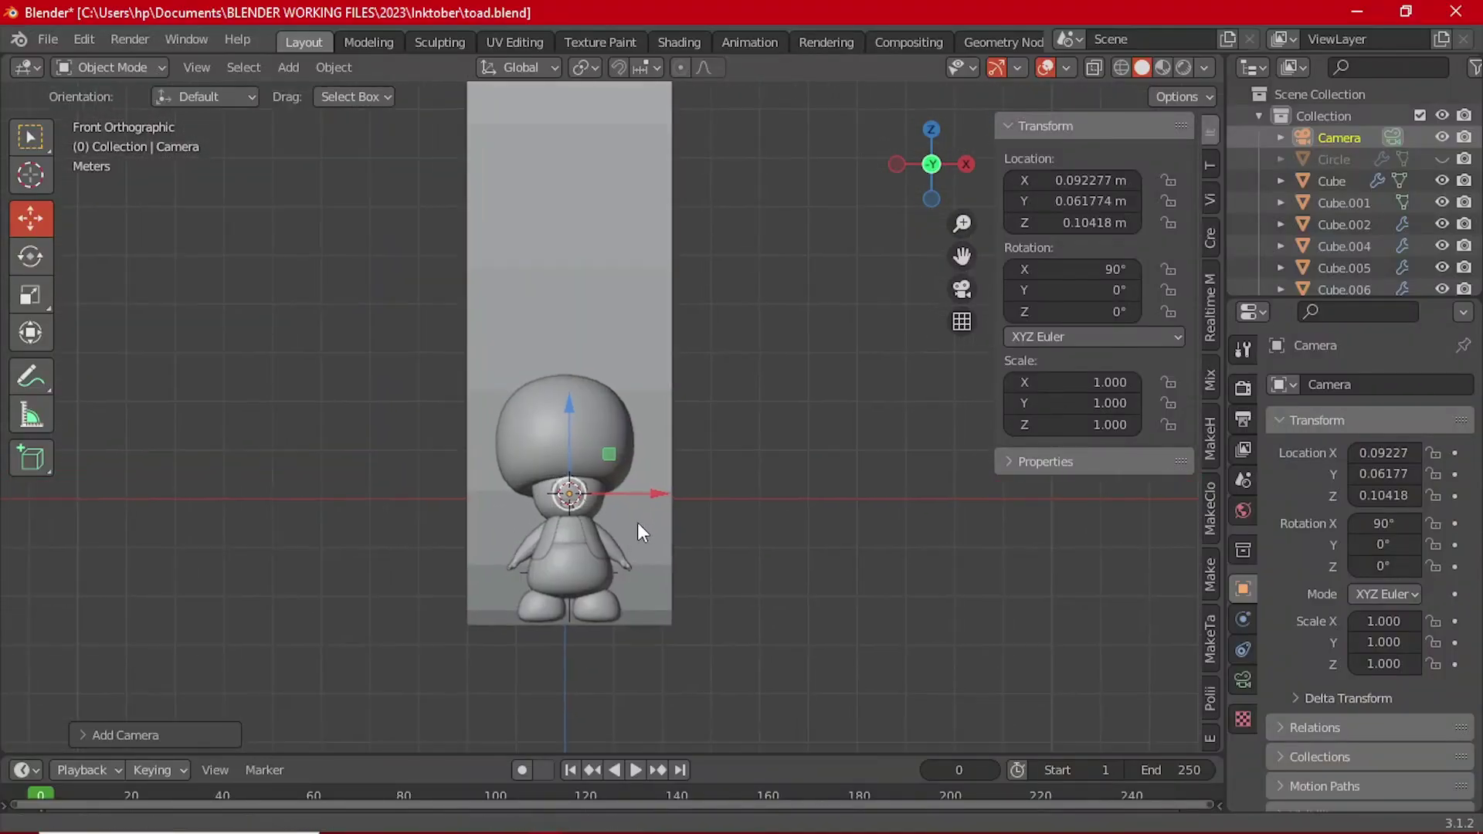
Step: Align the camera to the current view and set output Resolution Y to 2000 px
{"action": "key", "text": "ctrl+alt+KP_0"}
{"action": "scroll", "coordinate": [638, 518], "scroll_direction": "down", "scroll_amount": 2}
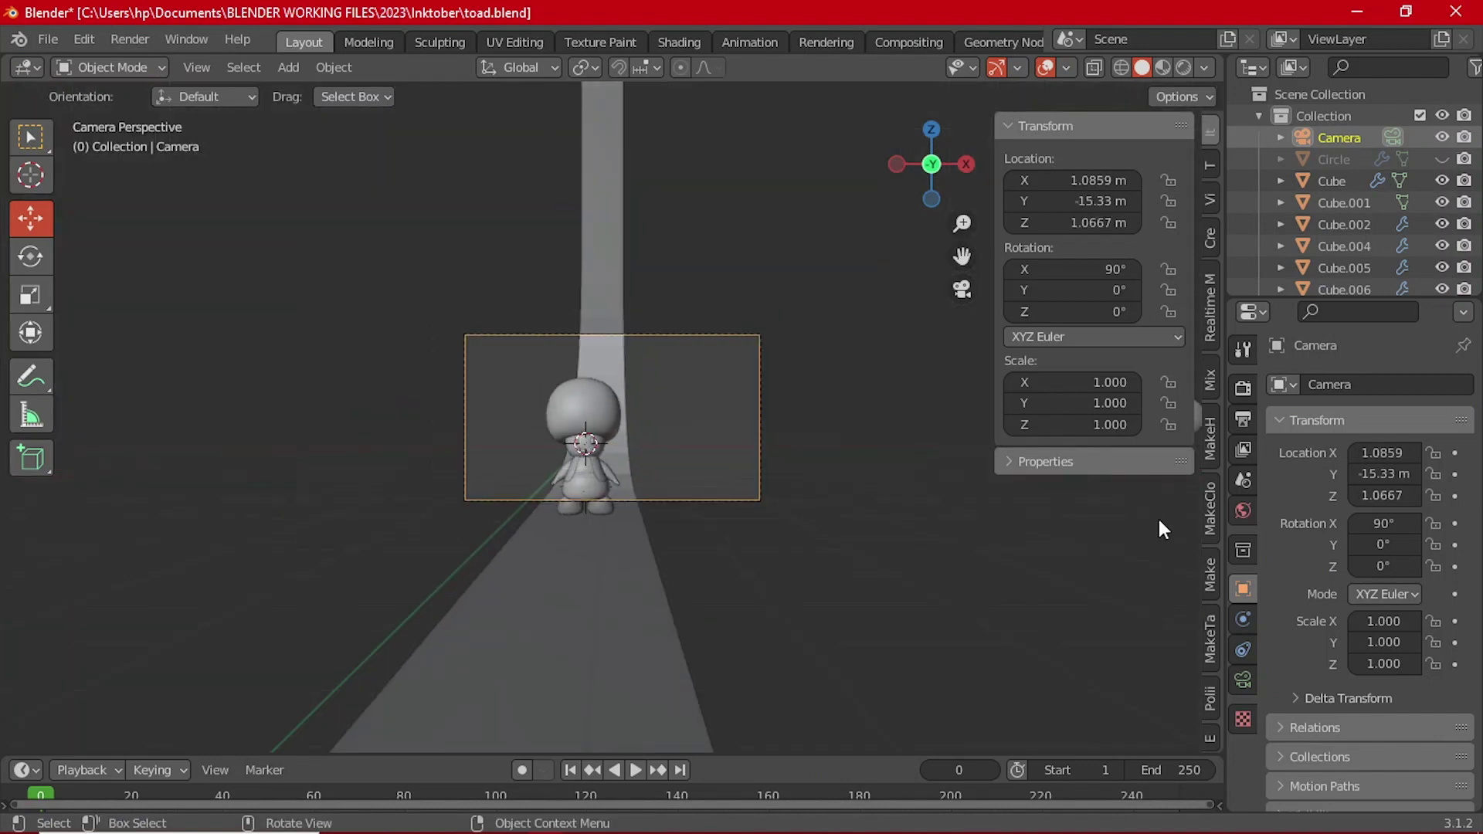
{"action": "left_click", "coordinate": [1242, 420]}
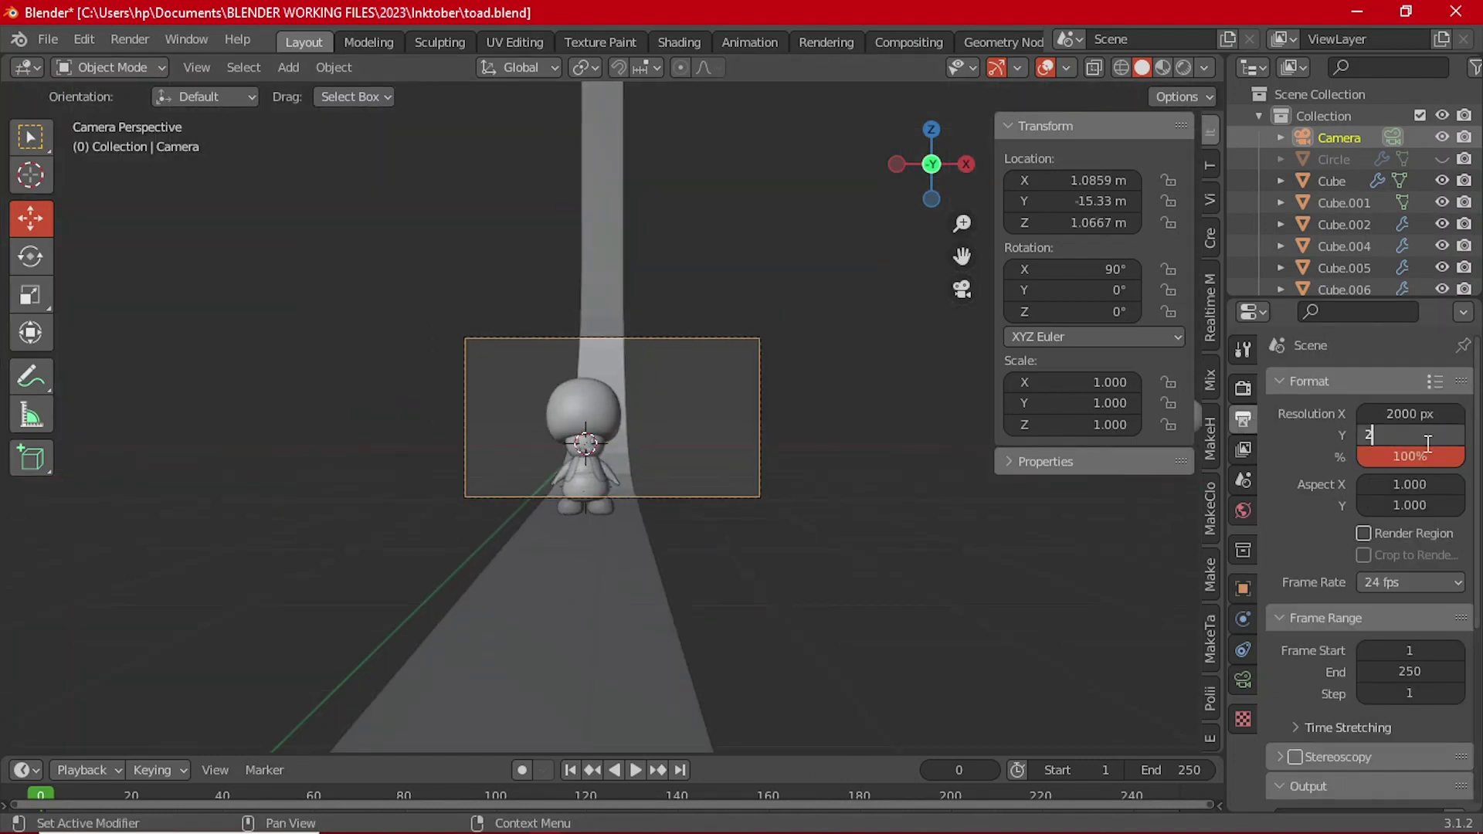
{"action": "type", "text": "2000"}
{"action": "key", "text": "Return"}
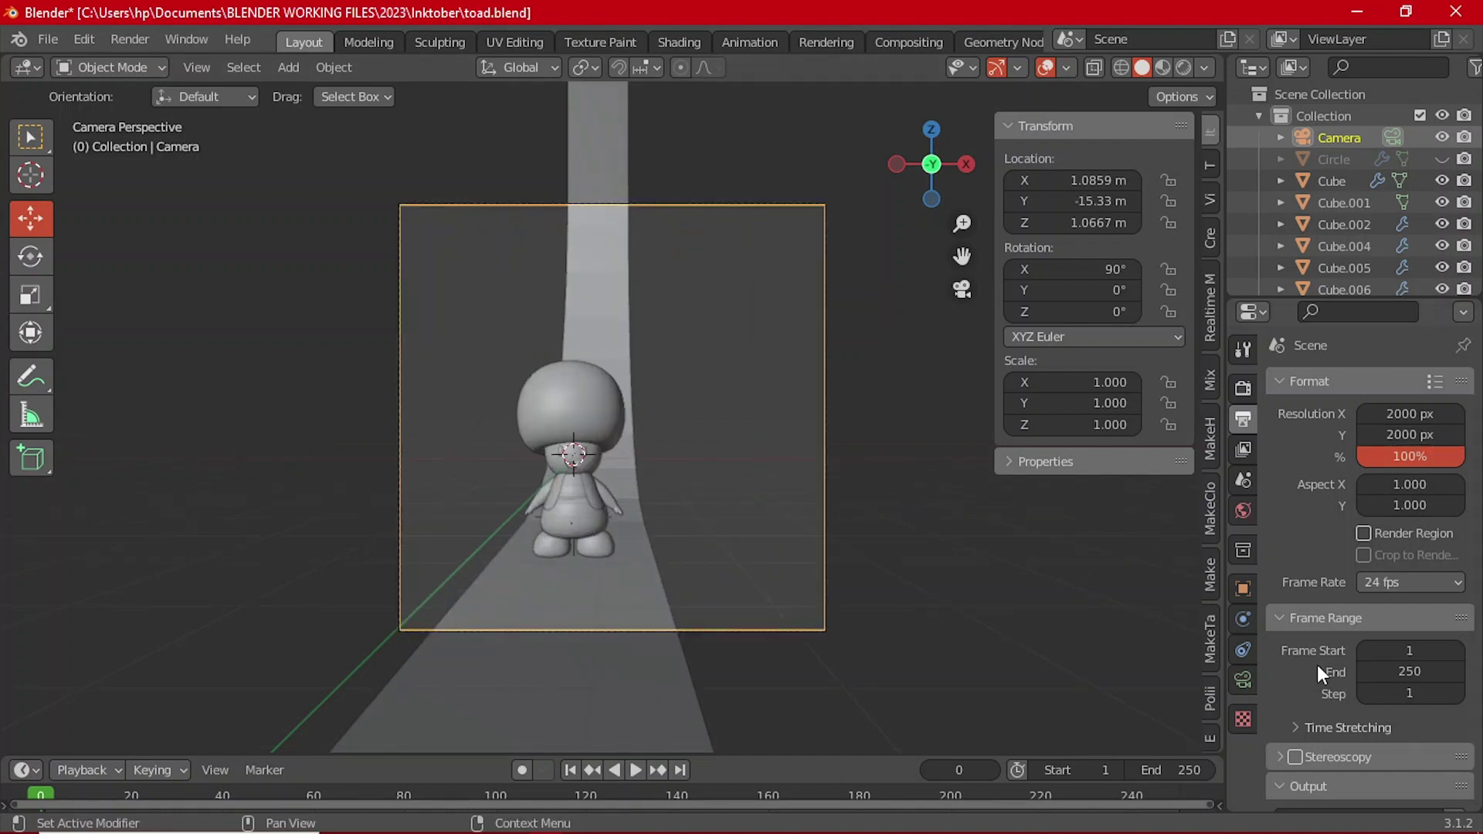
Step: Set the camera focal length to 84 mm, reposition it, and lock Camera to View to frame the toad
{"action": "left_click", "coordinate": [1242, 680]}
{"action": "left_click_drag", "start_coordinate": [1394, 488], "coordinate": [1441, 488]}
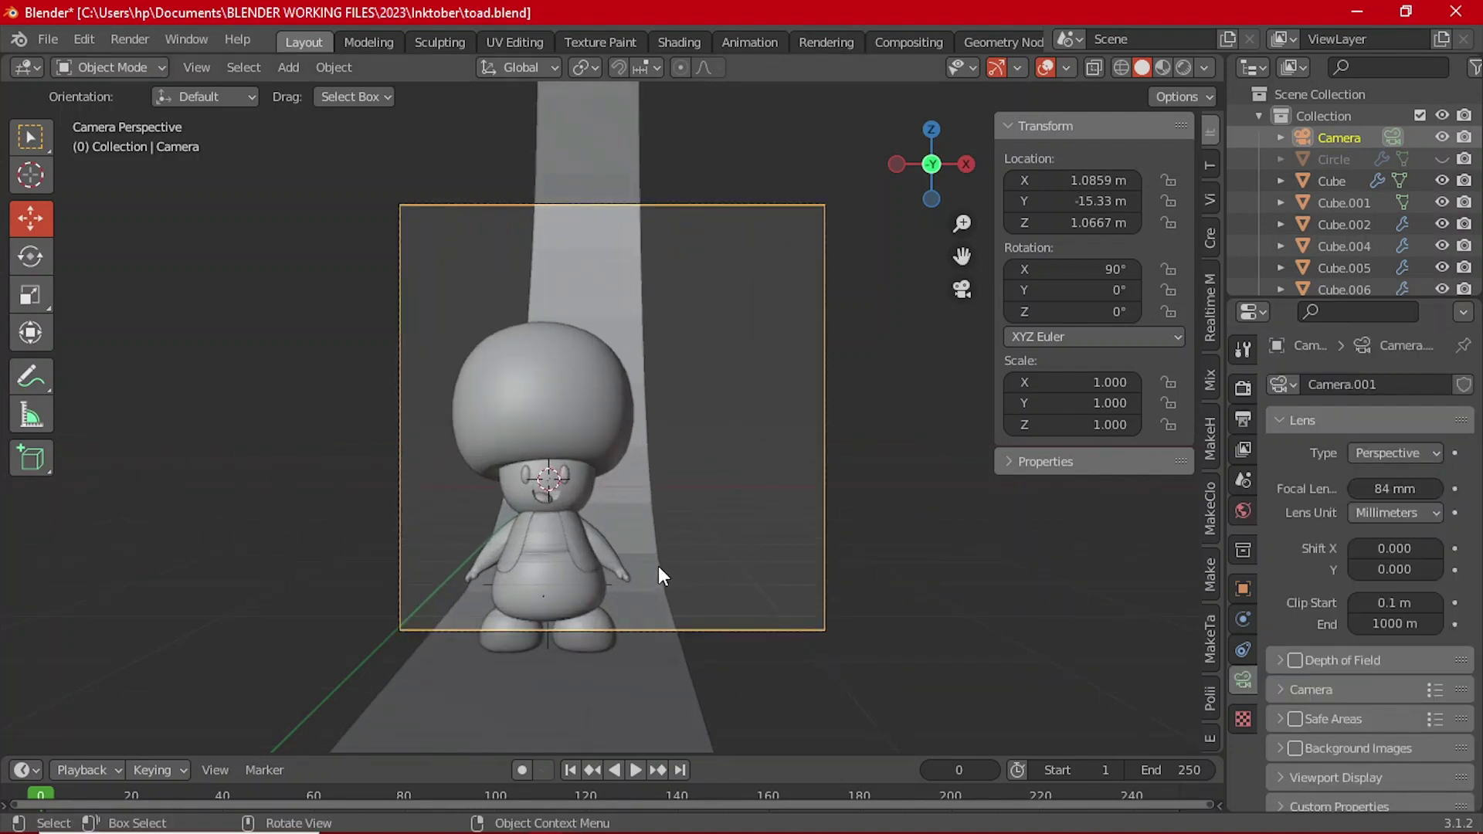
{"action": "scroll", "coordinate": [658, 575], "scroll_direction": "down", "scroll_amount": 1}
{"action": "key", "text": "g"}
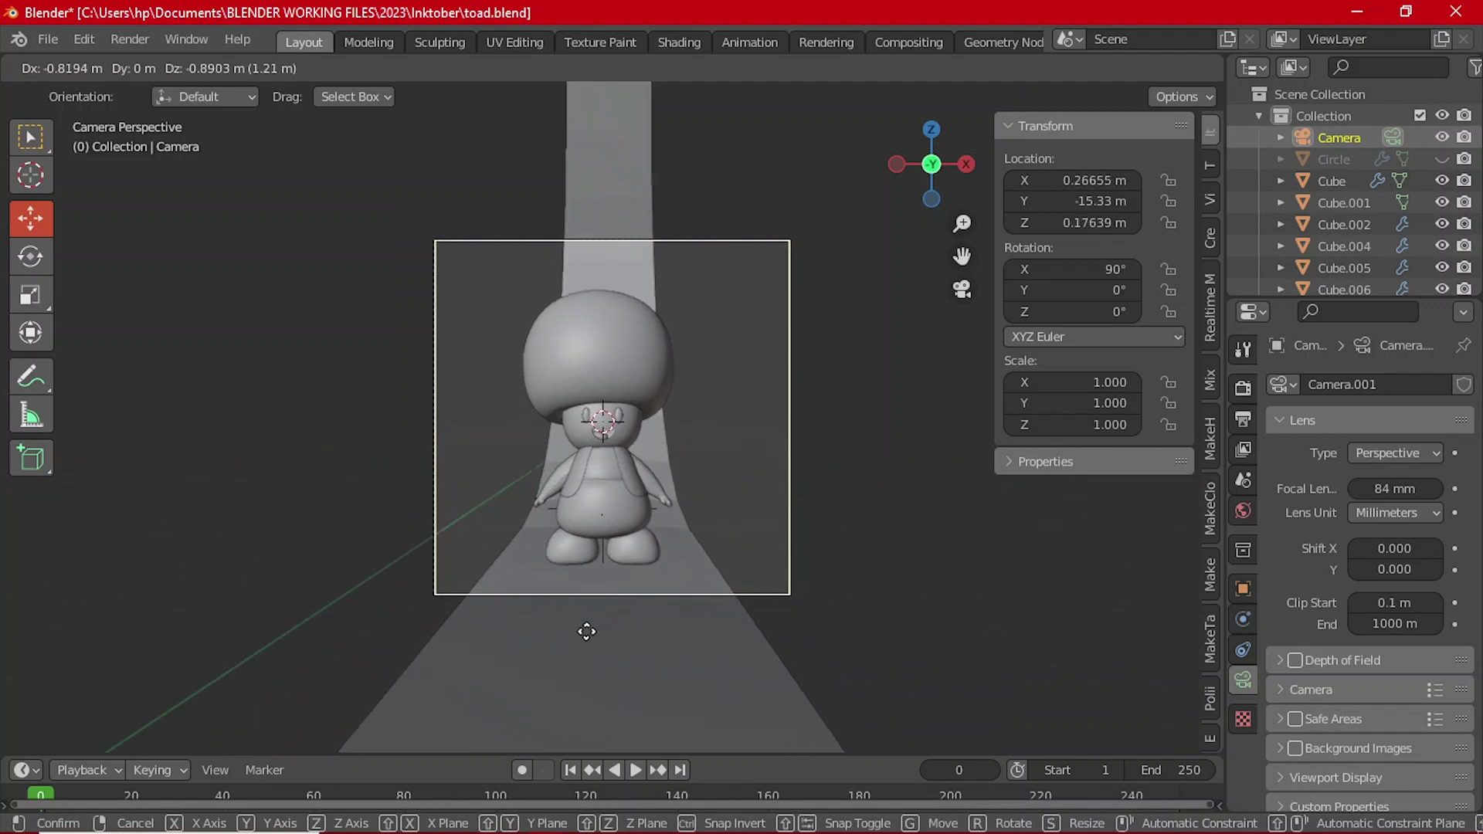
{"action": "left_click", "coordinate": [587, 634]}
{"action": "scroll", "coordinate": [411, 454], "scroll_direction": "up", "scroll_amount": 3}
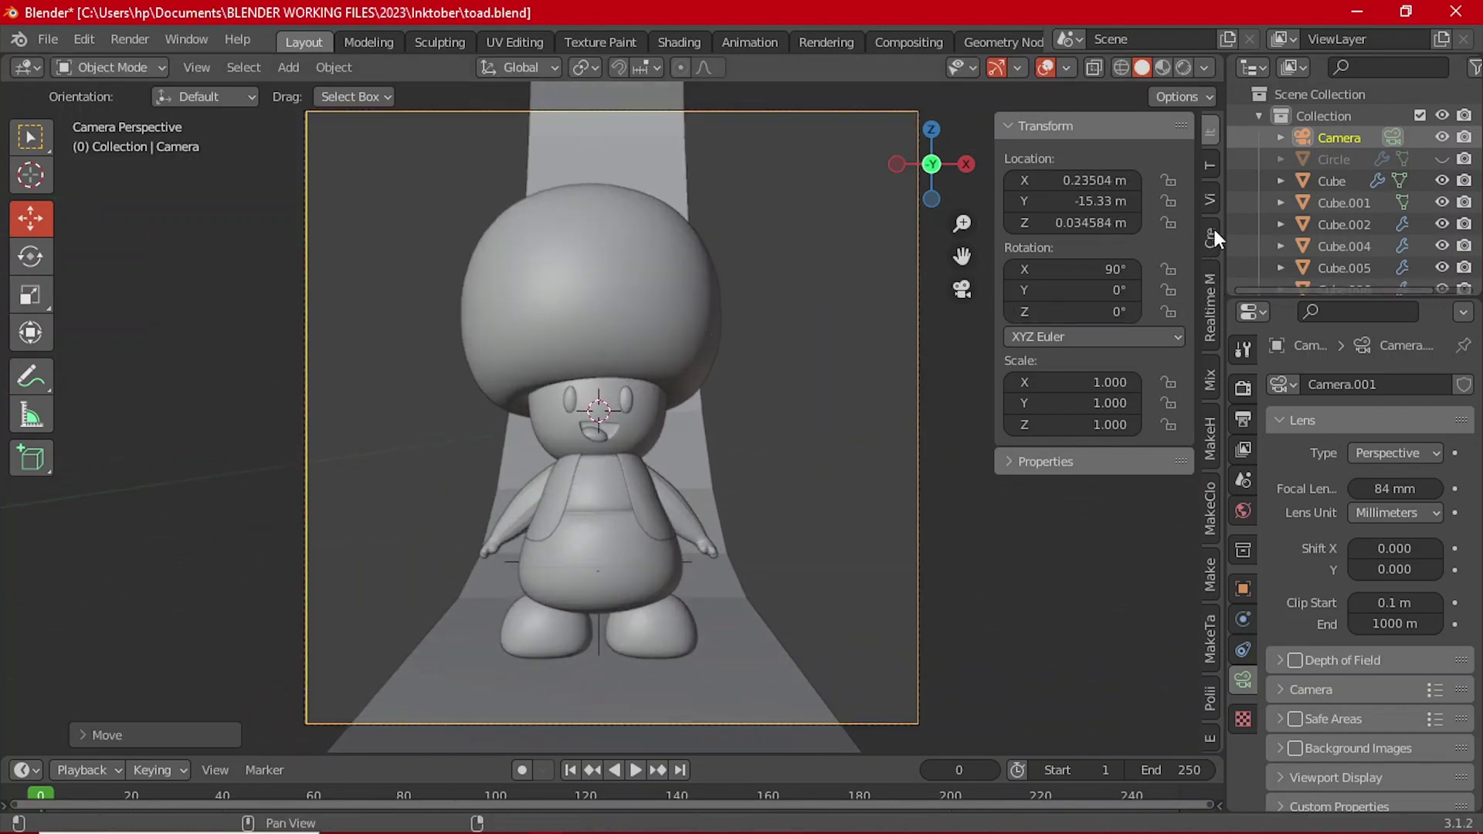
{"action": "left_click", "coordinate": [1212, 202]}
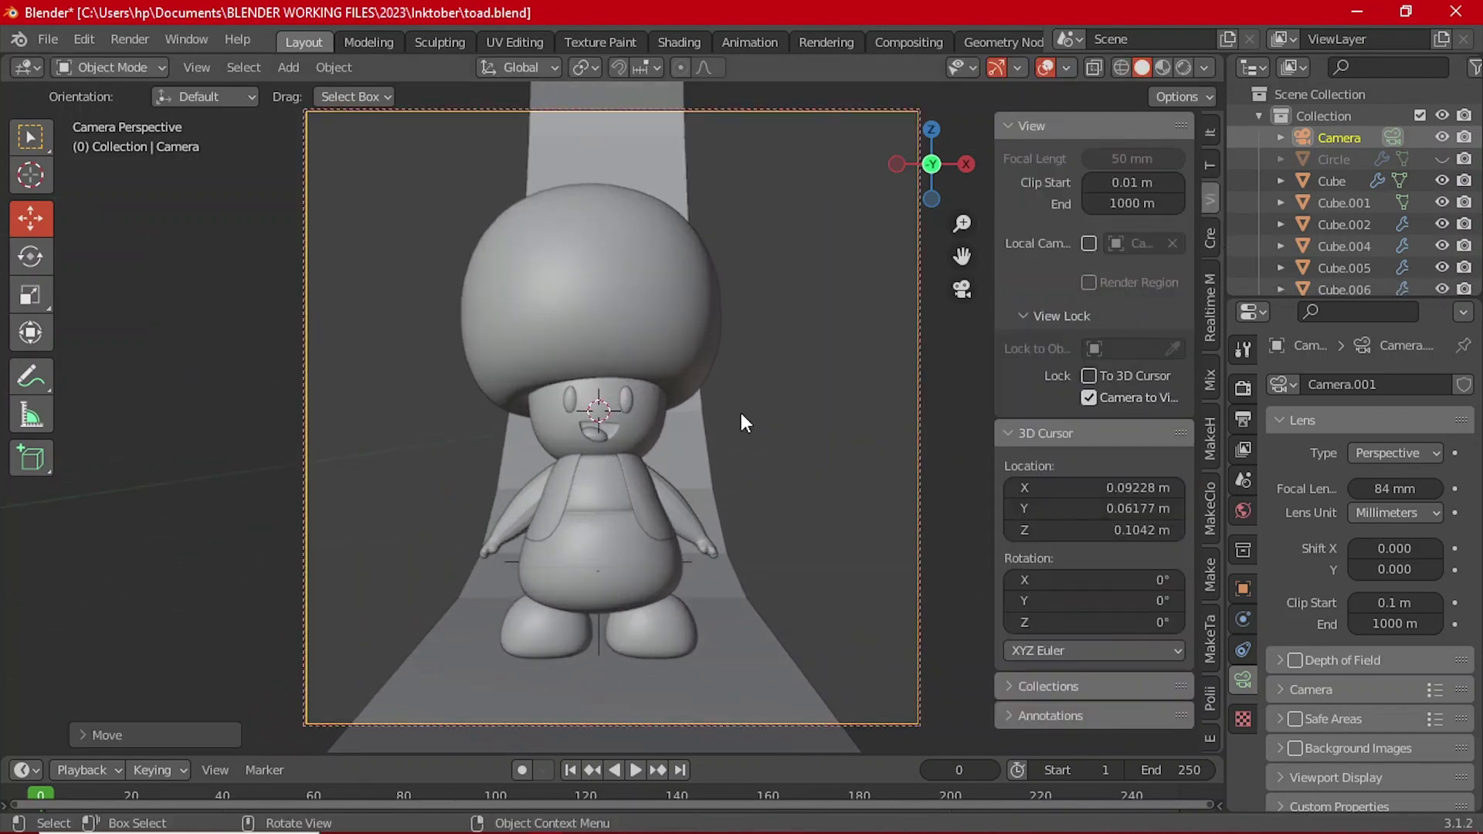
{"action": "mouse_move", "coordinate": [615, 424]}
{"action": "middle_mouse_down"}
{"action": "mouse_move", "coordinate": [596, 437]}
{"action": "mouse_move", "coordinate": [614, 414]}
{"action": "middle_mouse_up"}
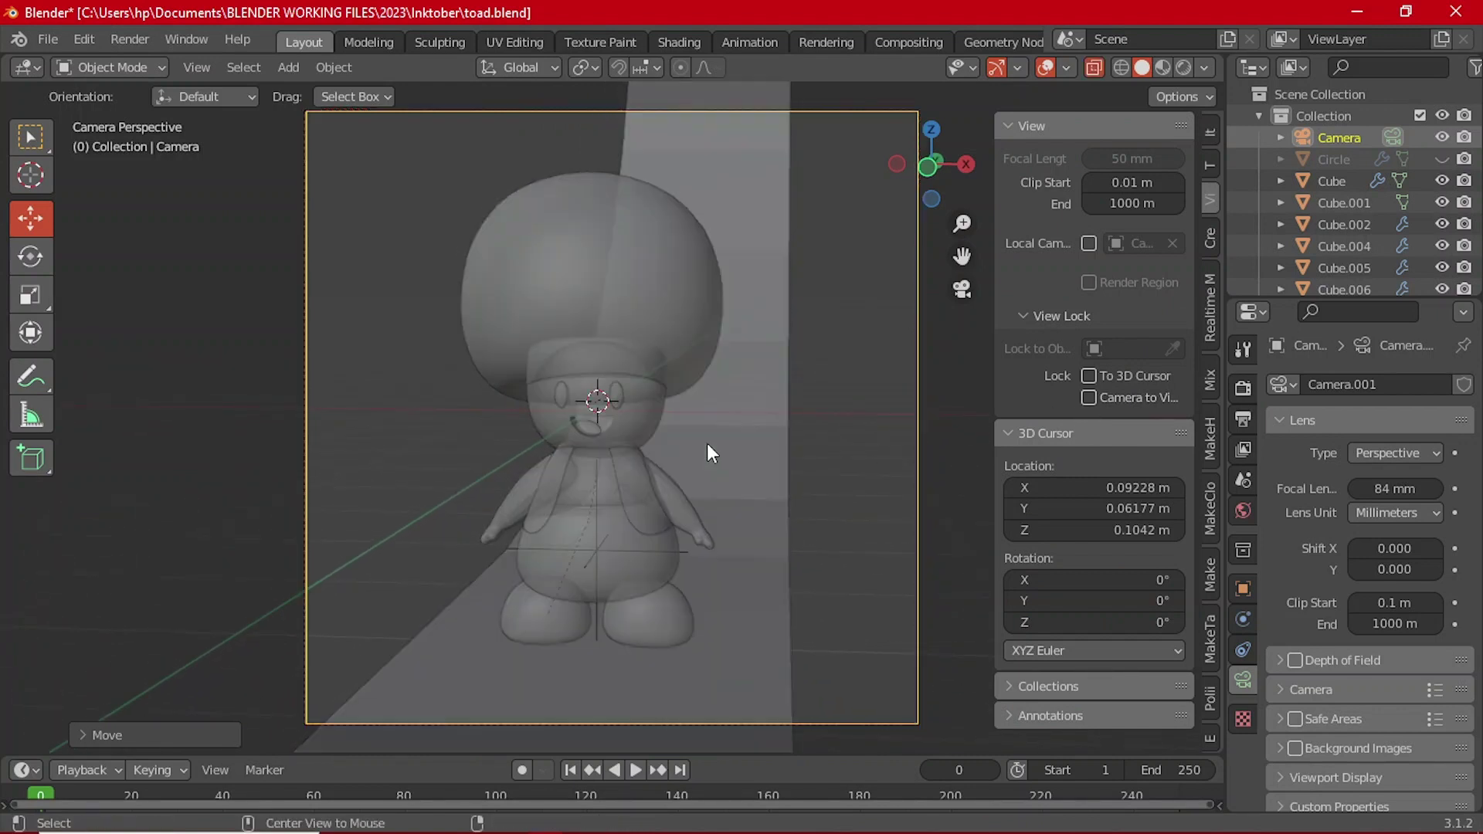
Step: Widen the backdrop plane along X and slide it sideways along X
{"action": "scroll", "coordinate": [692, 486], "scroll_direction": "down", "scroll_amount": 3}
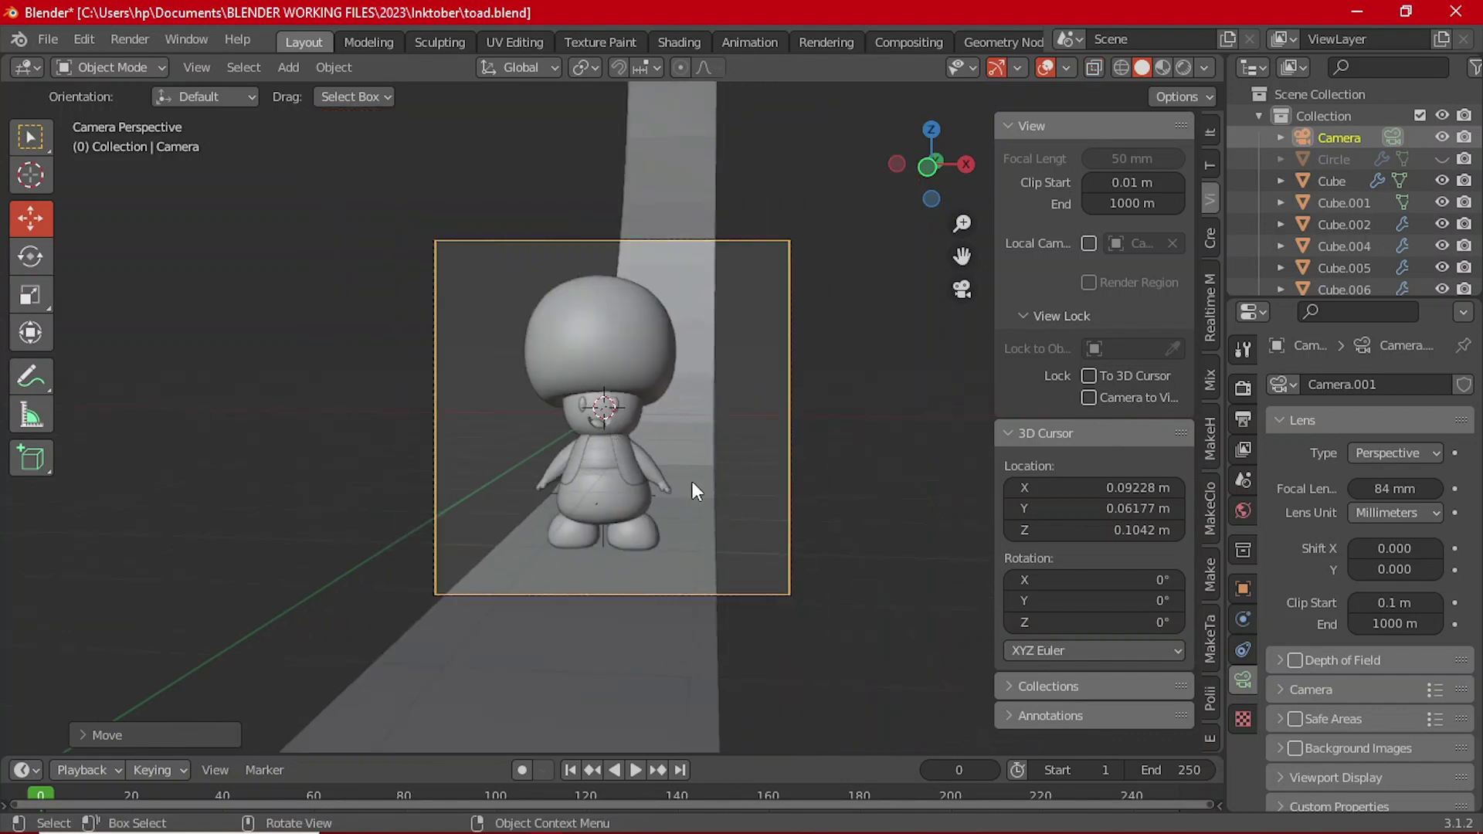
{"action": "left_click", "coordinate": [676, 655]}
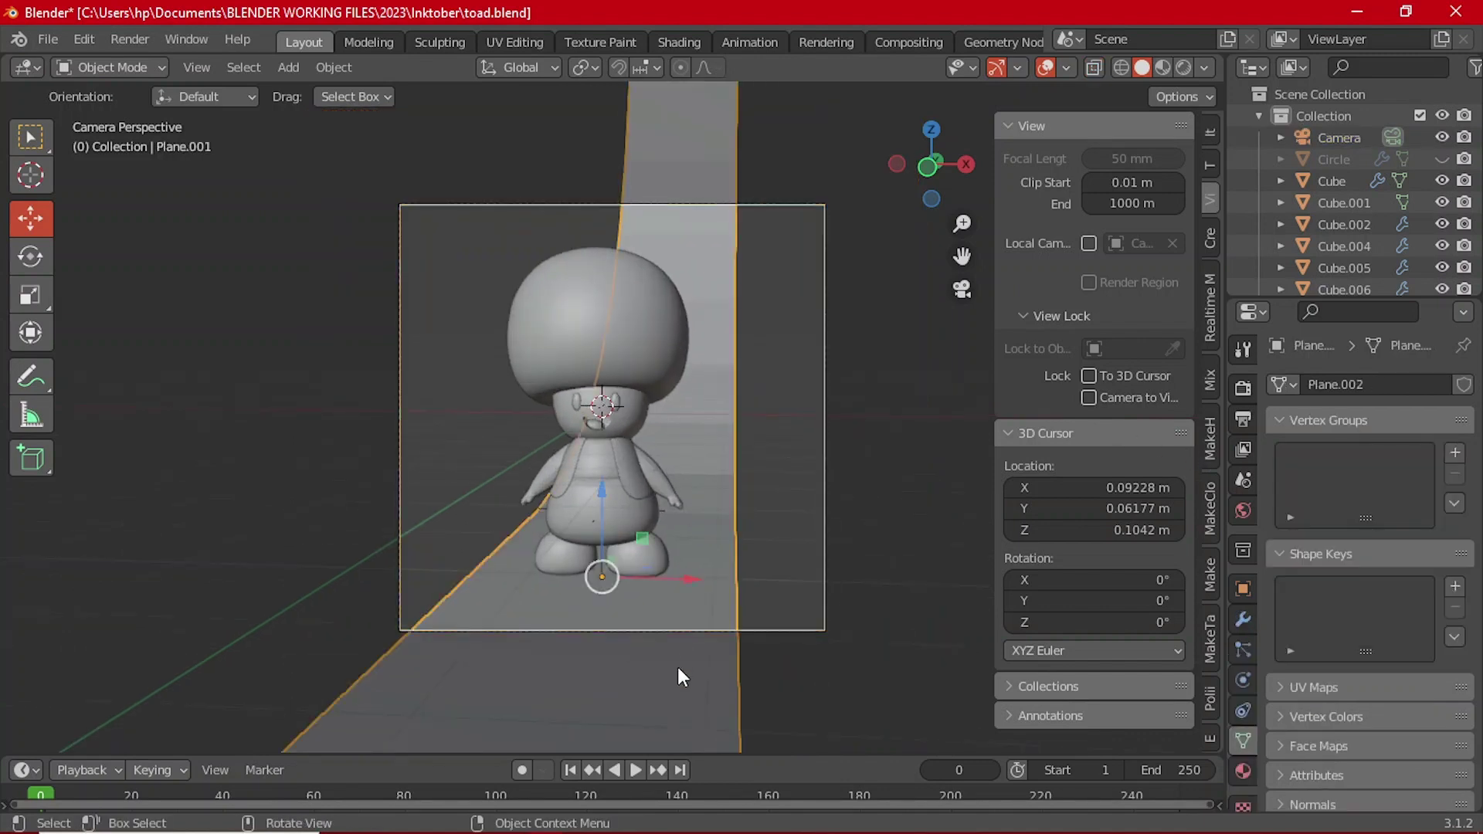
{"action": "key", "text": "s"}
{"action": "key", "text": "x"}
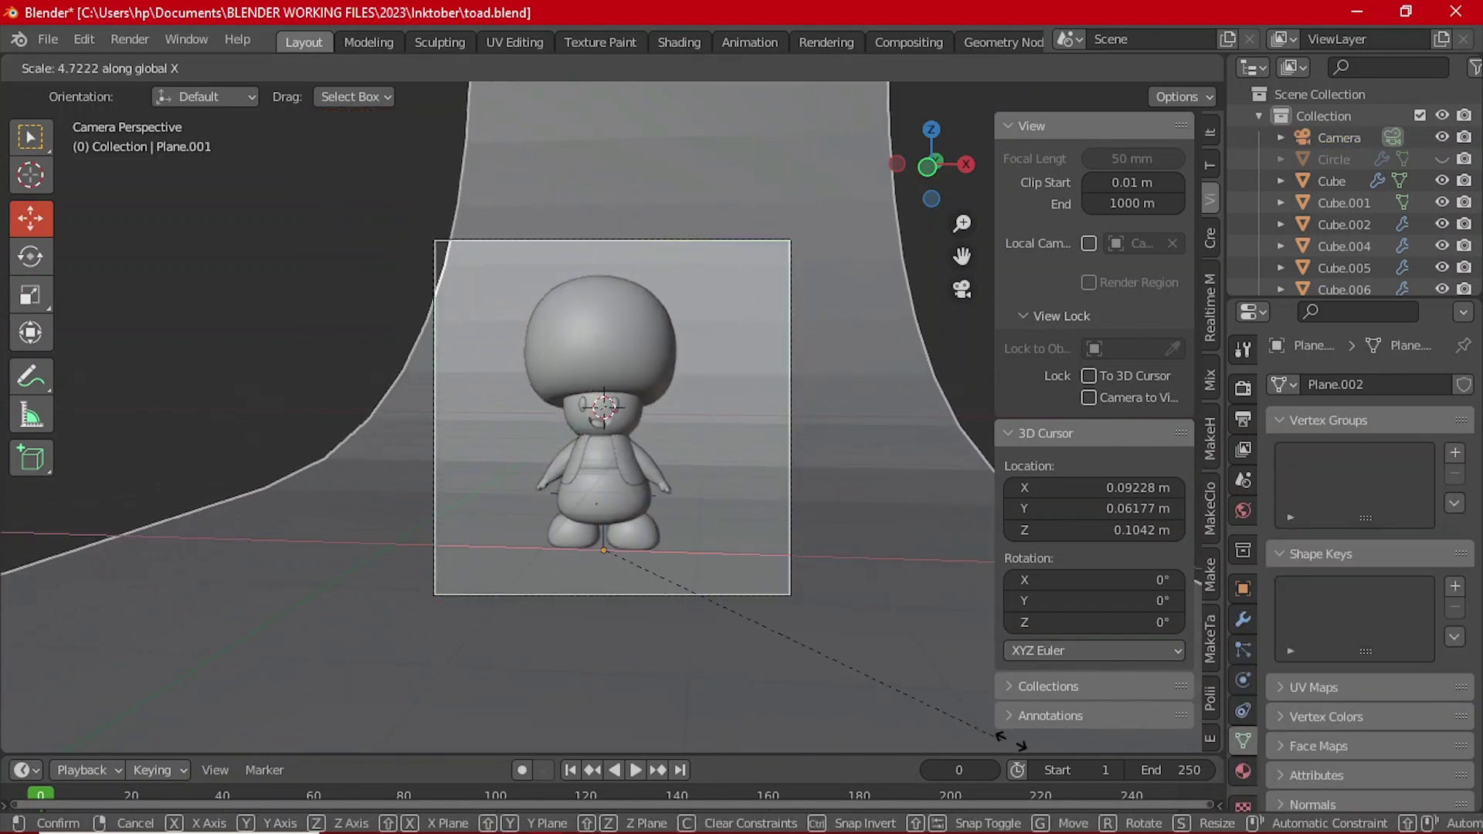
{"action": "left_click", "coordinate": [901, 658]}
{"action": "key", "text": "g"}
{"action": "key", "text": "x"}
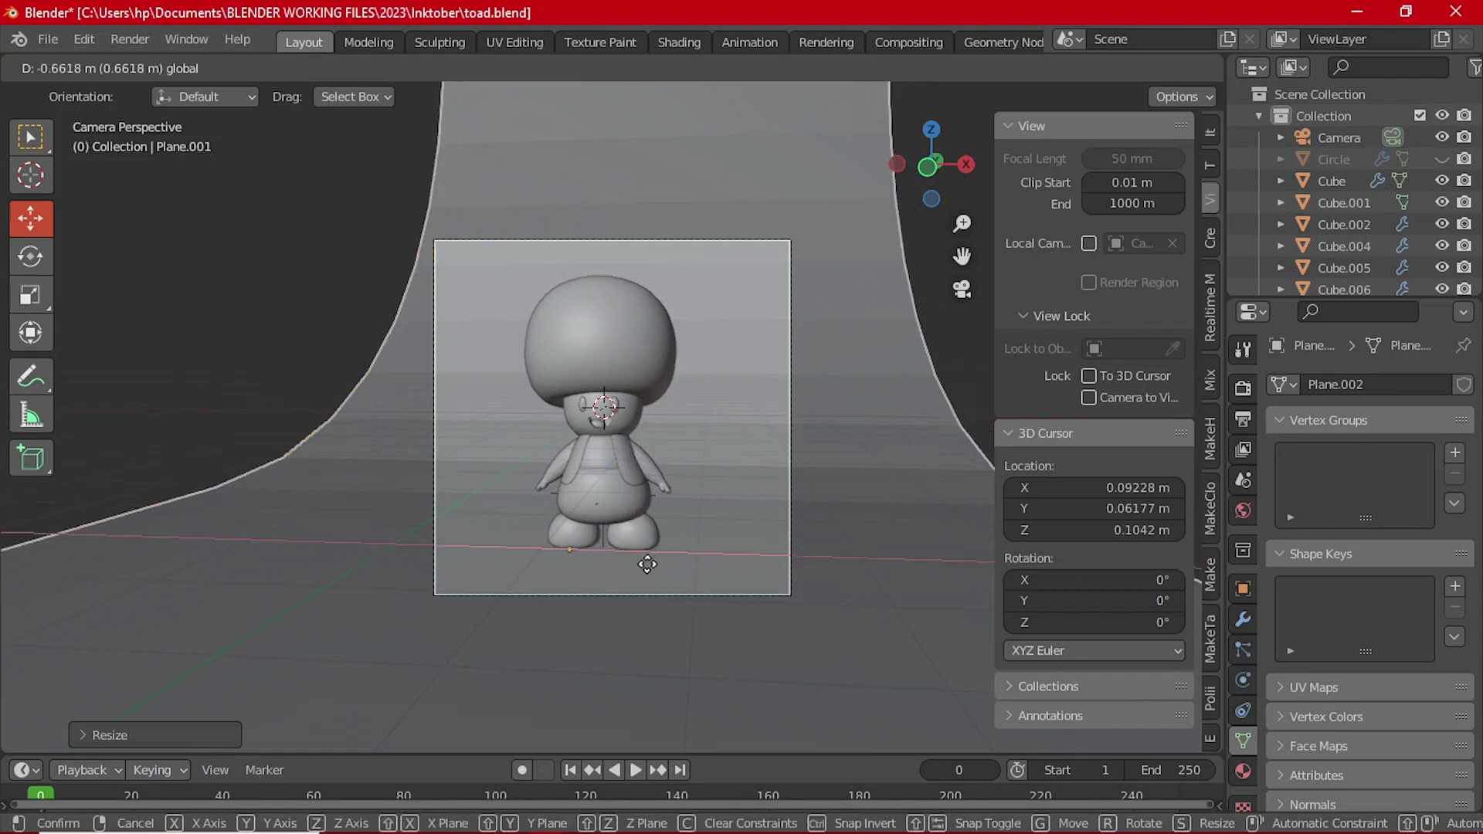
{"action": "left_click", "coordinate": [748, 564]}
Step: Delete the extra plane, then enlarge and reposition the curved backdrop
{"action": "key", "text": "x"}
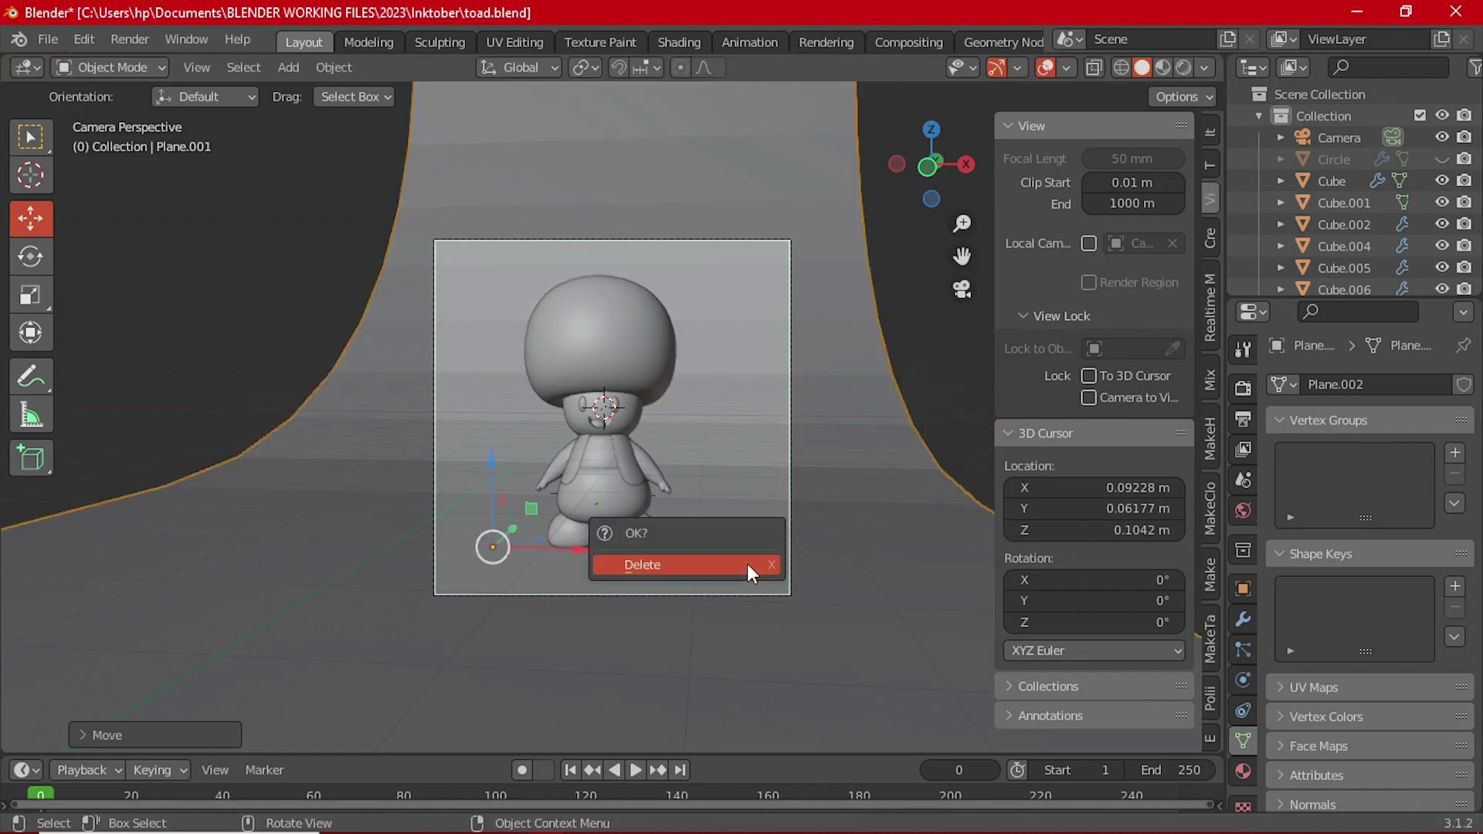
{"action": "left_click", "coordinate": [748, 563]}
{"action": "key", "text": "s"}
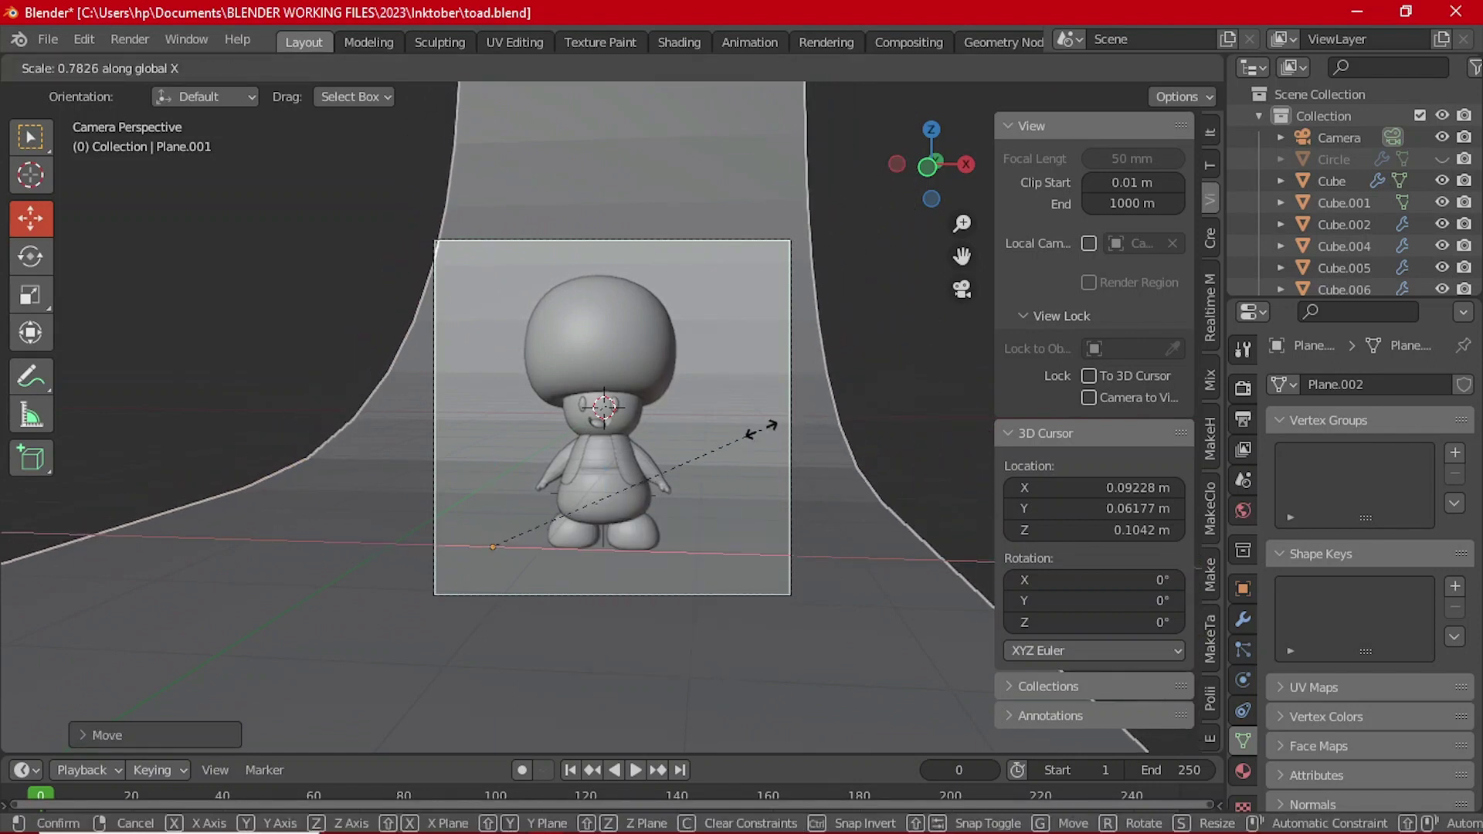
{"action": "left_click", "coordinate": [709, 482]}
{"action": "left_click_drag", "start_coordinate": [582, 550], "coordinate": [553, 549]}
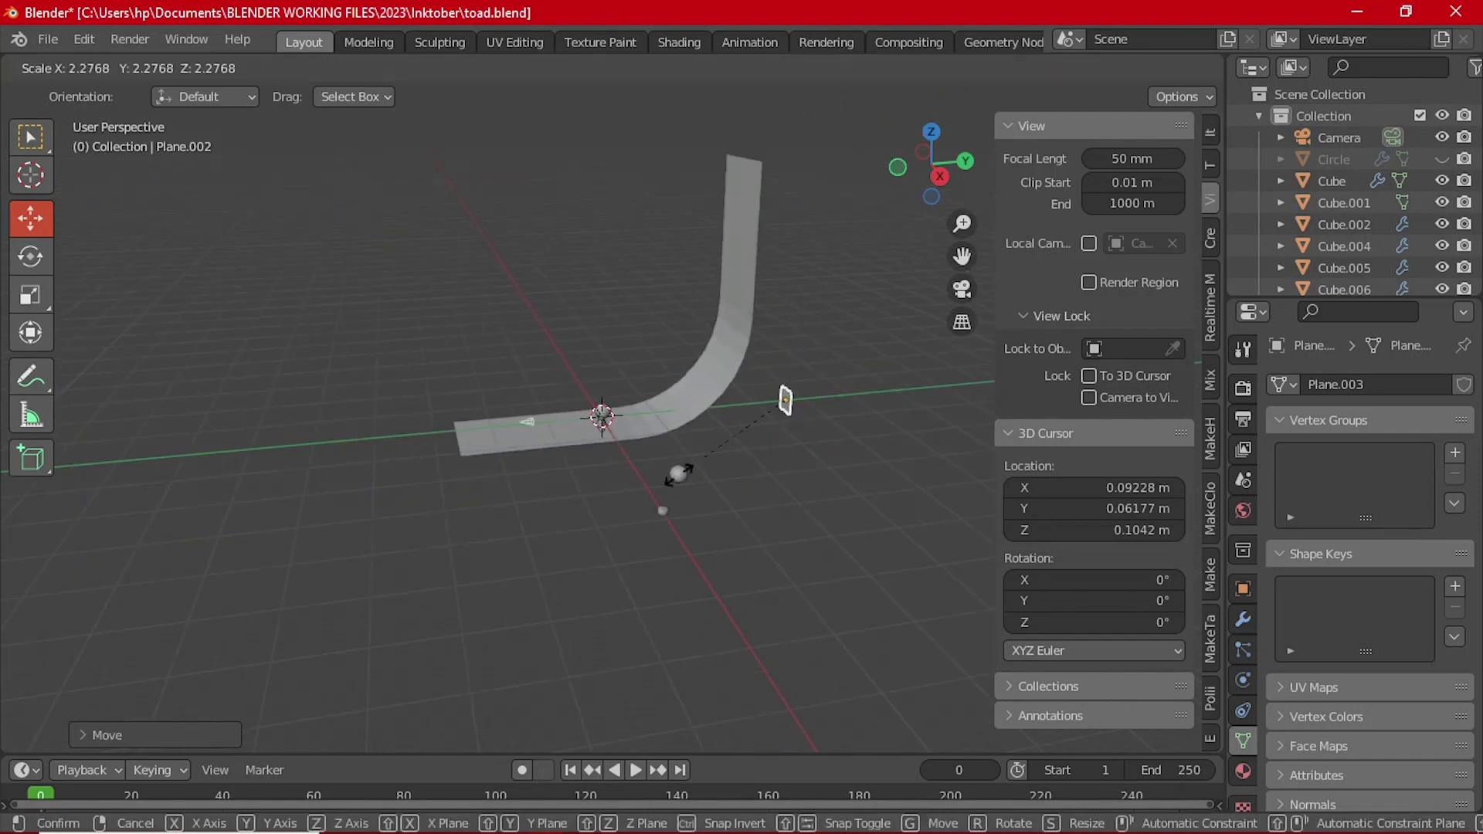
{"action": "left_click", "coordinate": [773, 402]}
Step: Check the framing through the camera and glance at the reference images
{"action": "middle_click_drag", "start_coordinate": [772, 401], "coordinate": [620, 394]}
{"action": "key", "text": "KP_0"}
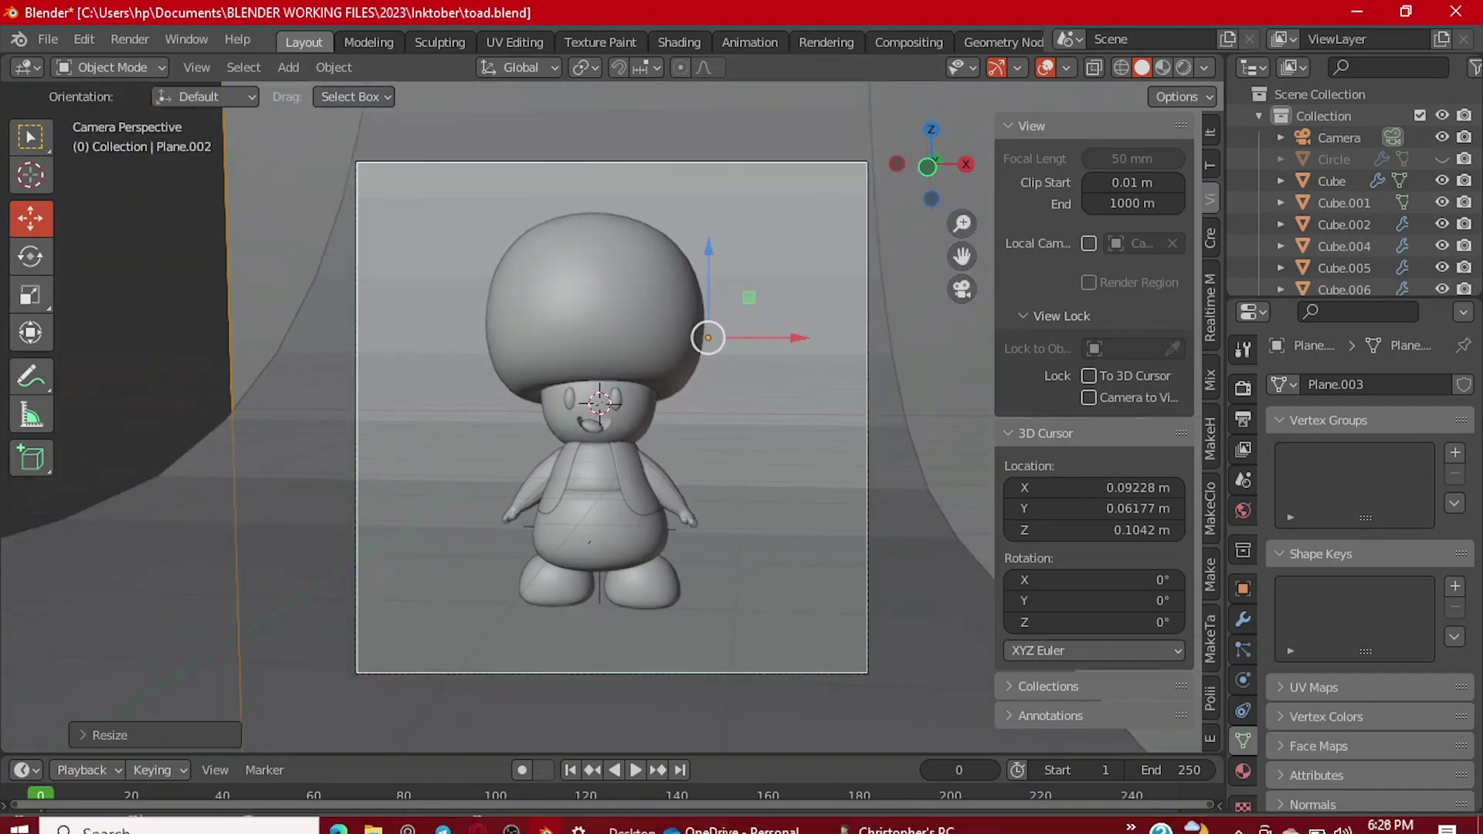
{"action": "left_click", "coordinate": [477, 823]}
{"action": "key", "text": "alt+Tab"}
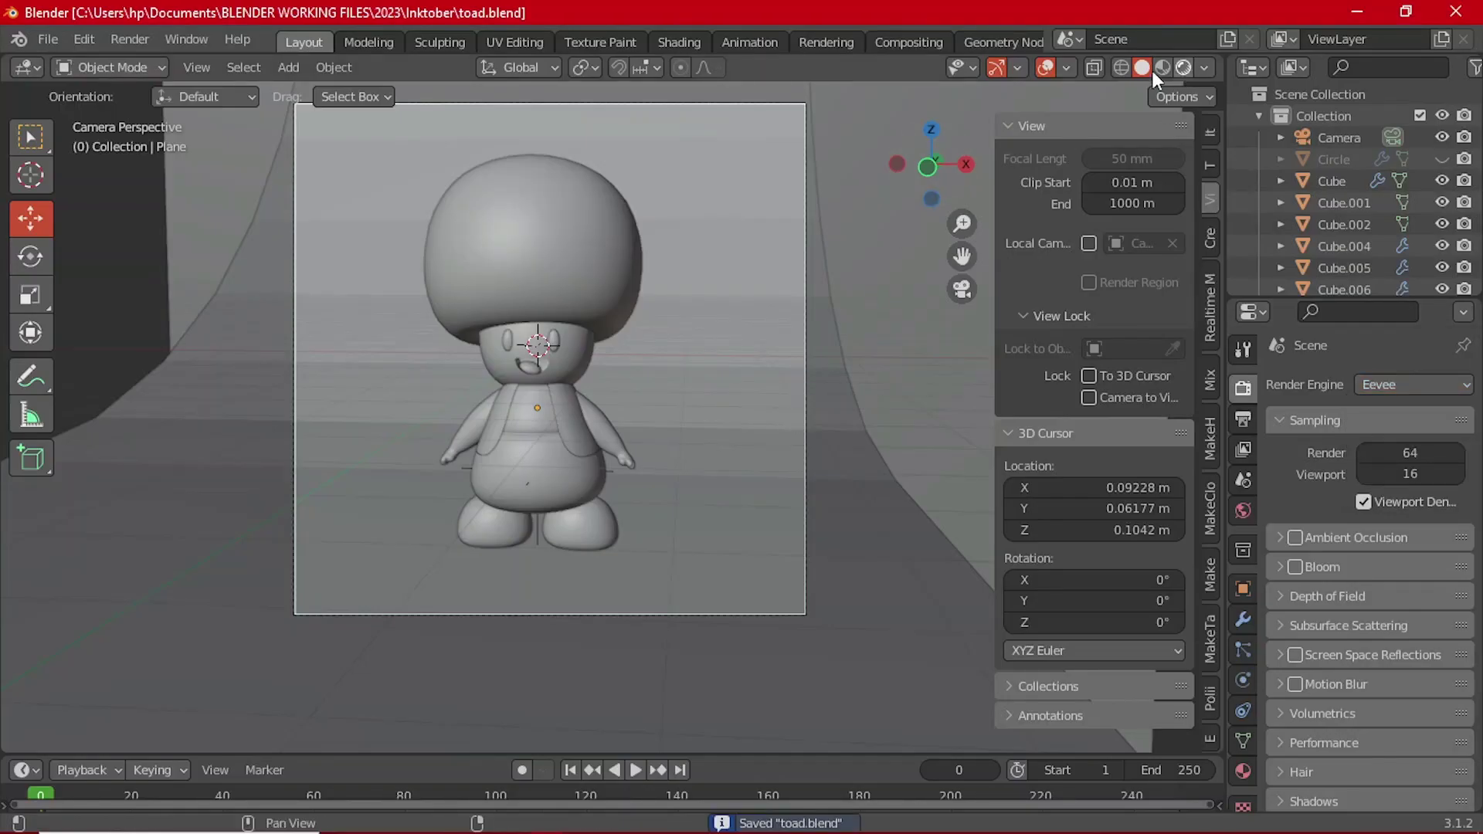
Step: Switch the viewport to rendered shading and shift the camera along X
{"action": "key", "text": "z"}
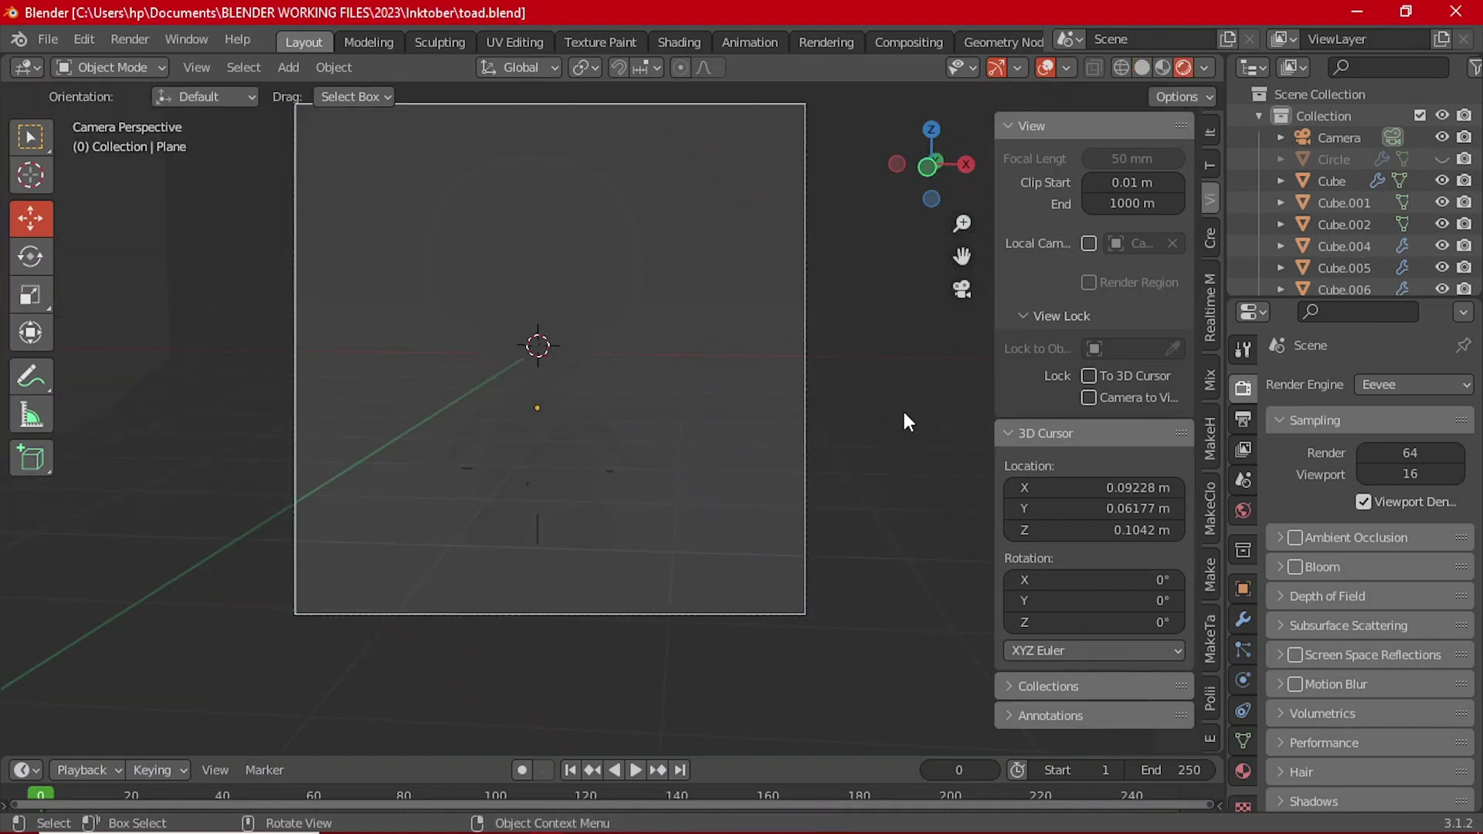
{"action": "scroll", "coordinate": [1337, 225], "scroll_direction": "down", "scroll_amount": 3}
{"action": "scroll", "coordinate": [1340, 201], "scroll_direction": "up", "scroll_amount": 3}
{"action": "left_click", "coordinate": [1336, 139]}
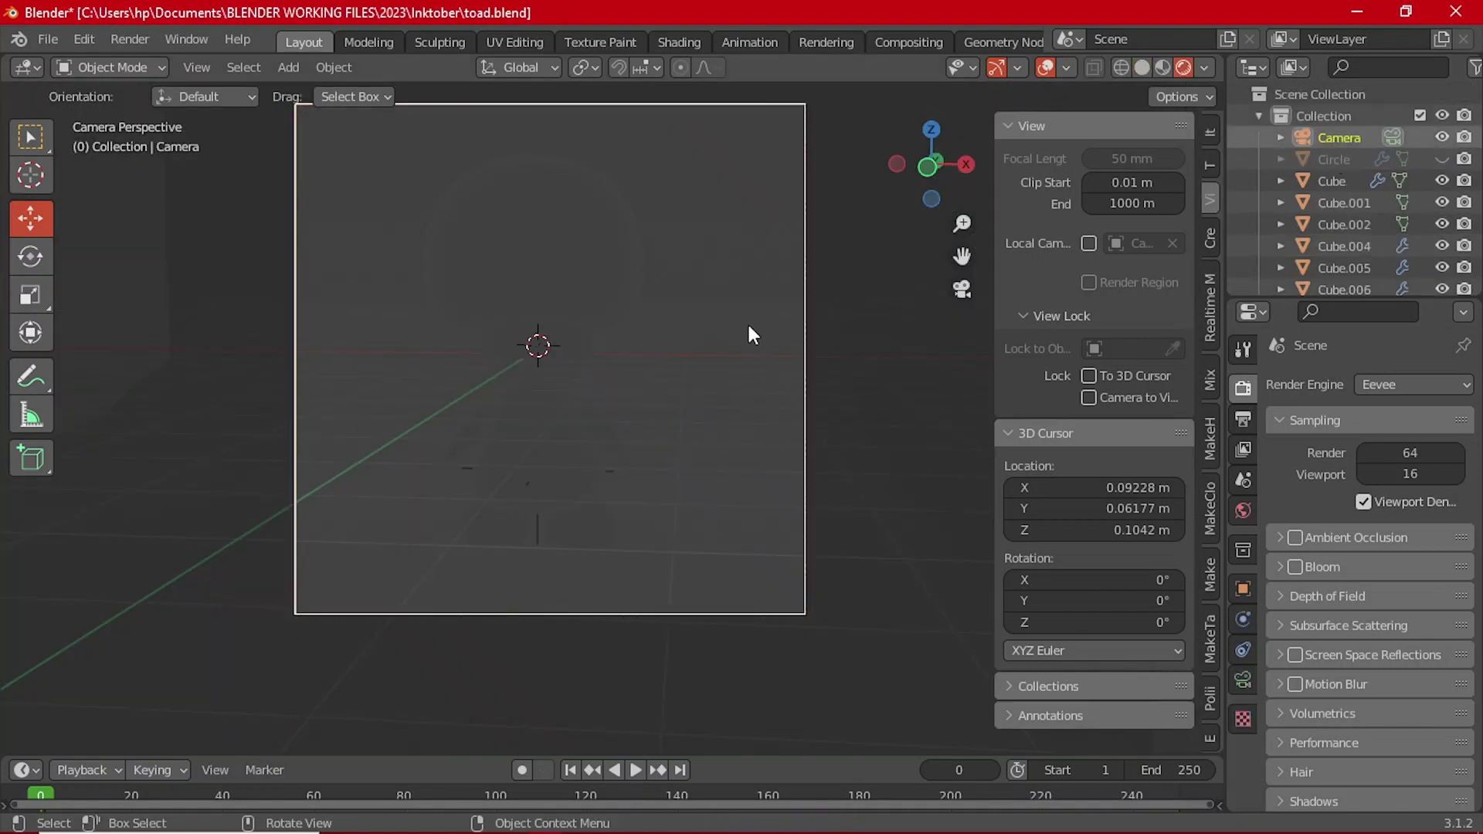
{"action": "key", "text": "g"}
{"action": "key", "text": "x"}
{"action": "left_click", "coordinate": [716, 333]}
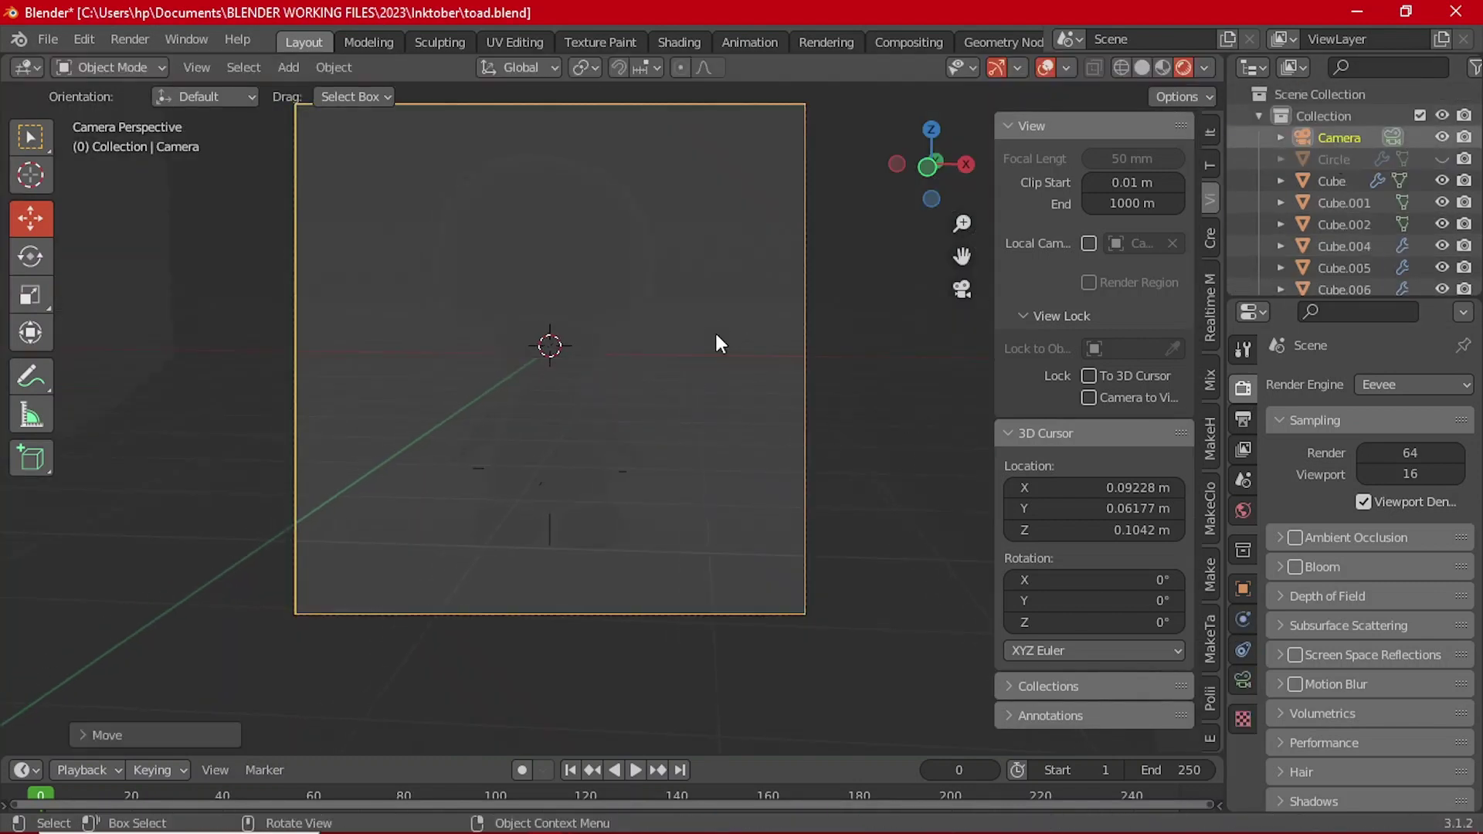
{"action": "middle_click_drag", "start_coordinate": [627, 348], "coordinate": [578, 411]}
Step: Add an area light, raise it above the toad and enlarge it
{"action": "key", "text": "shift+a"}
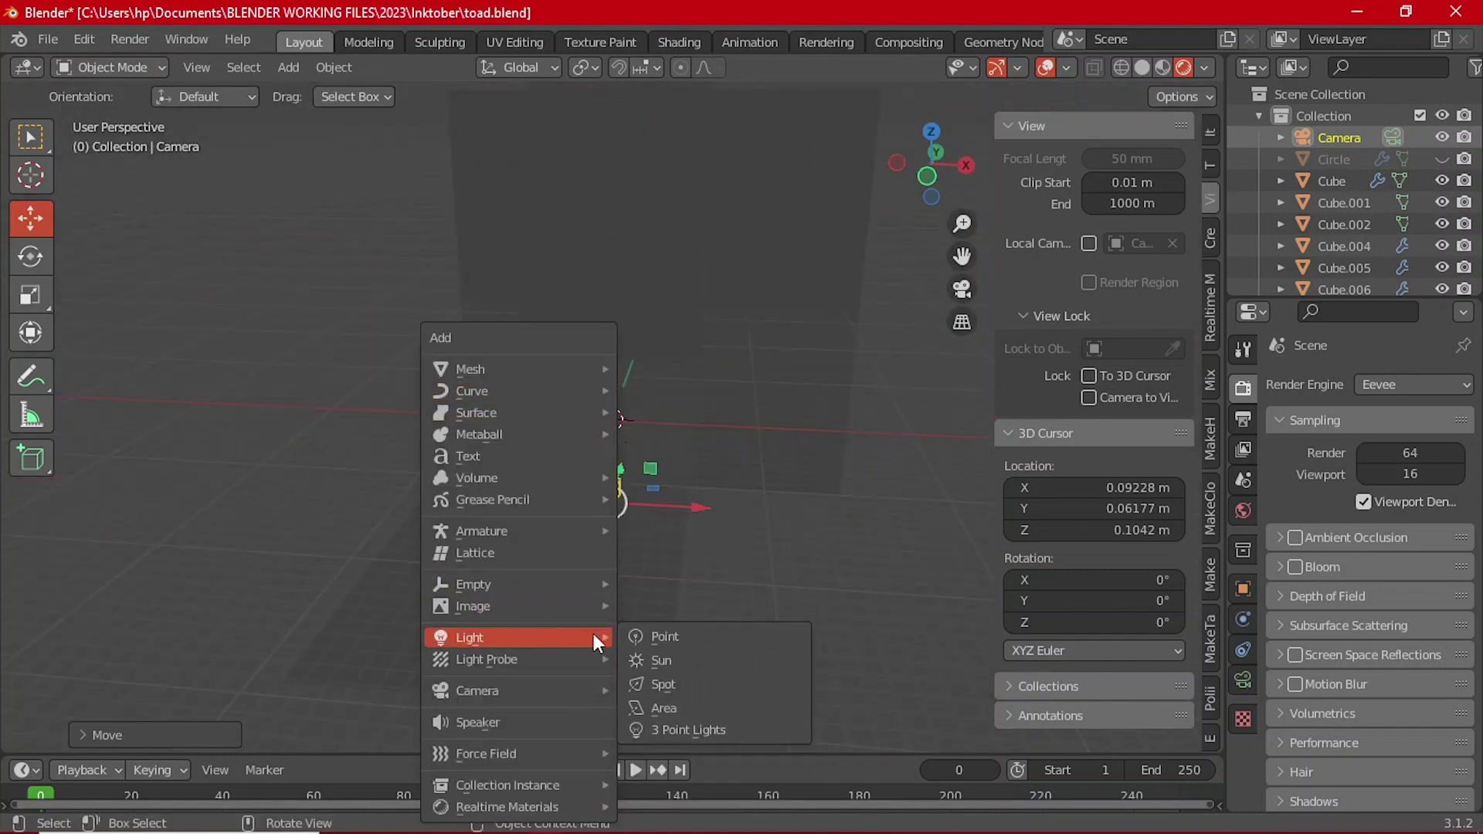
{"action": "left_click", "coordinate": [673, 708]}
{"action": "key", "text": "g"}
{"action": "key", "text": "z"}
{"action": "left_click", "coordinate": [620, 209]}
{"action": "key", "text": "g"}
{"action": "key", "text": "z"}
{"action": "key", "text": "s"}
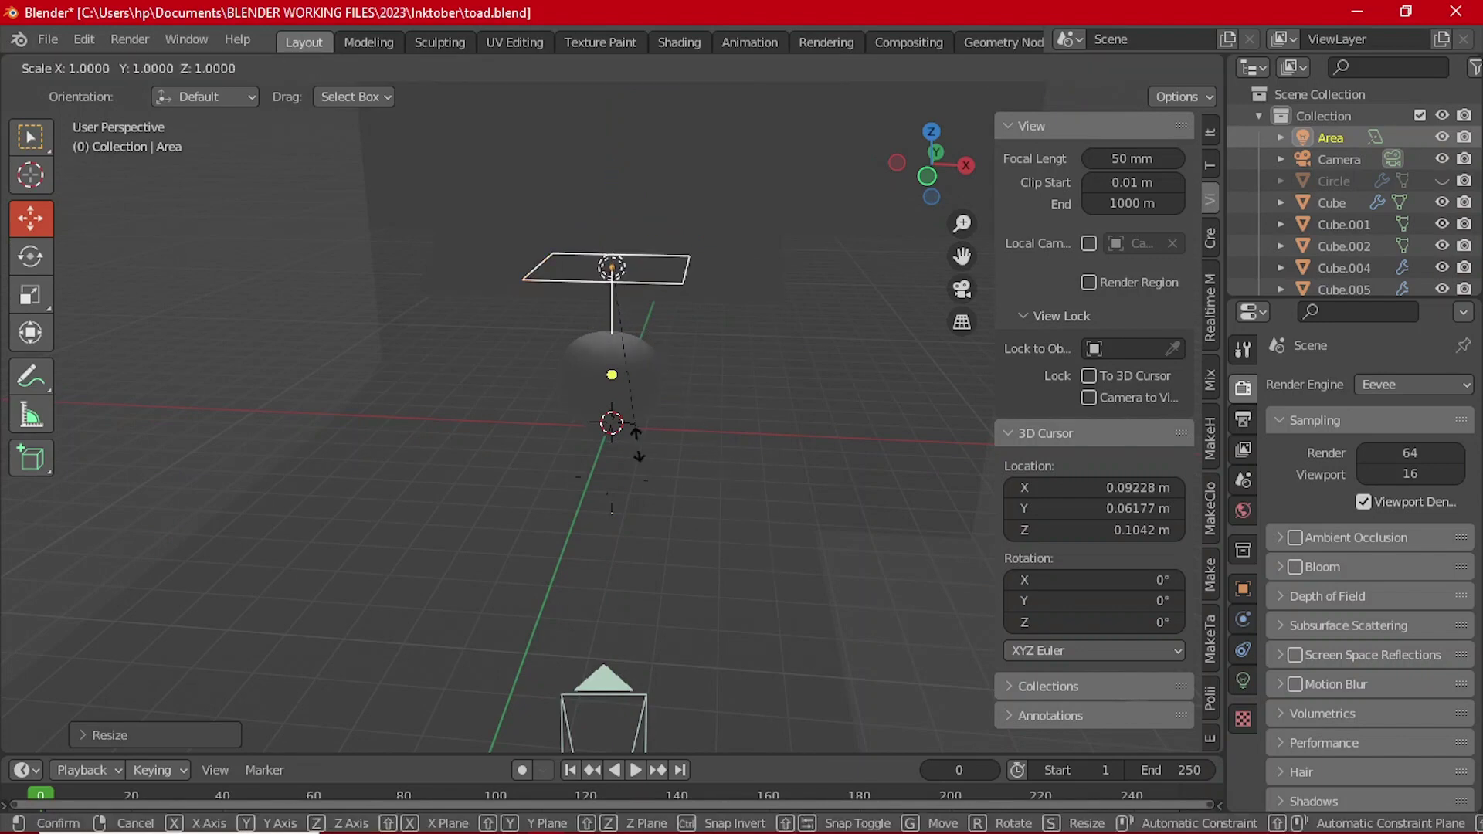
{"action": "left_click", "coordinate": [732, 490]}
{"action": "key", "text": "g"}
{"action": "key", "text": "z"}
Step: Set the render engine to Cycles and confirm the area light's 100 W power
{"action": "left_click", "coordinate": [1406, 384]}
{"action": "left_click", "coordinate": [1406, 384]}
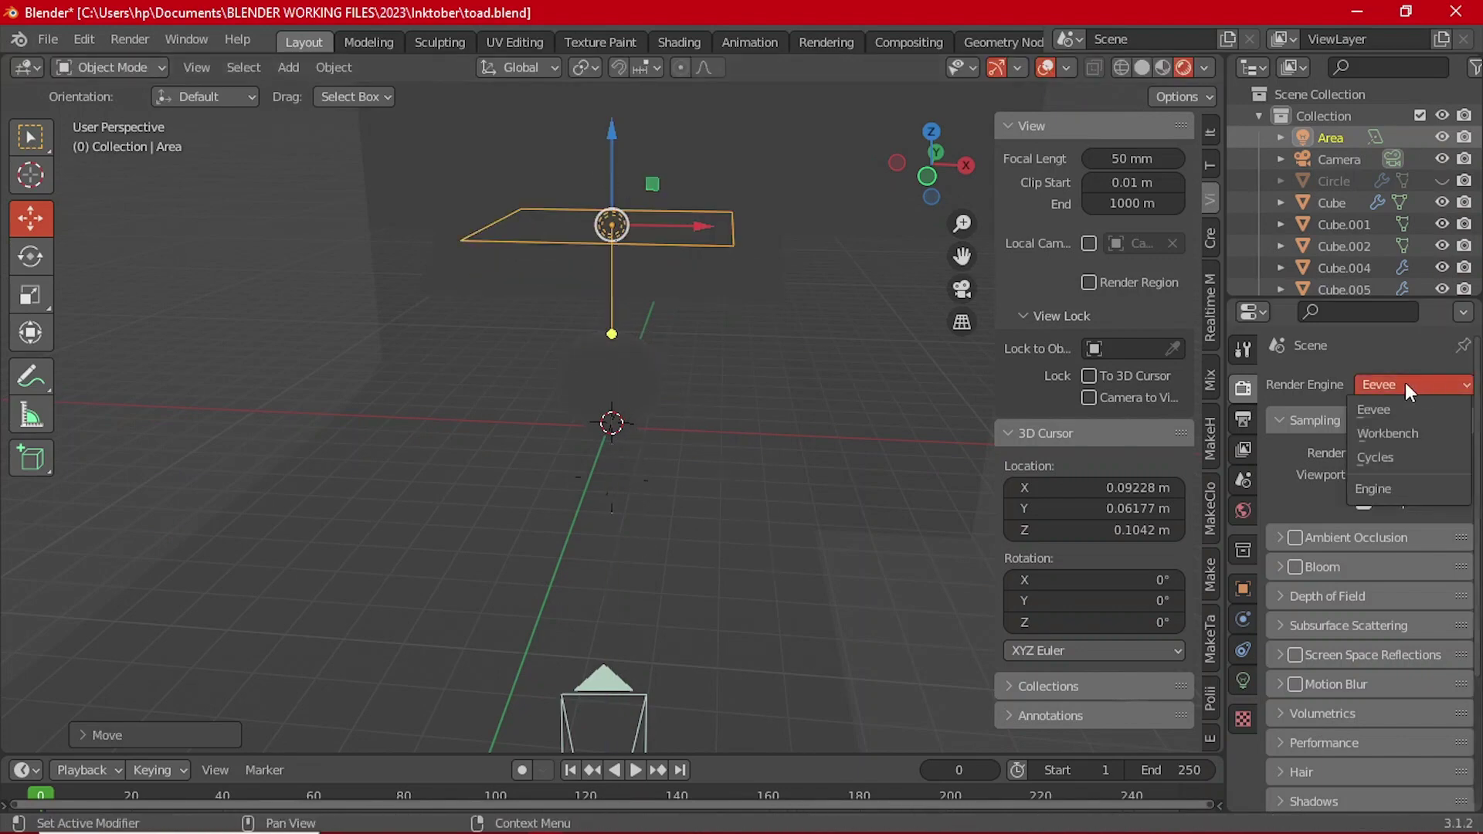
{"action": "left_click", "coordinate": [1385, 462]}
{"action": "left_click", "coordinate": [1243, 680]}
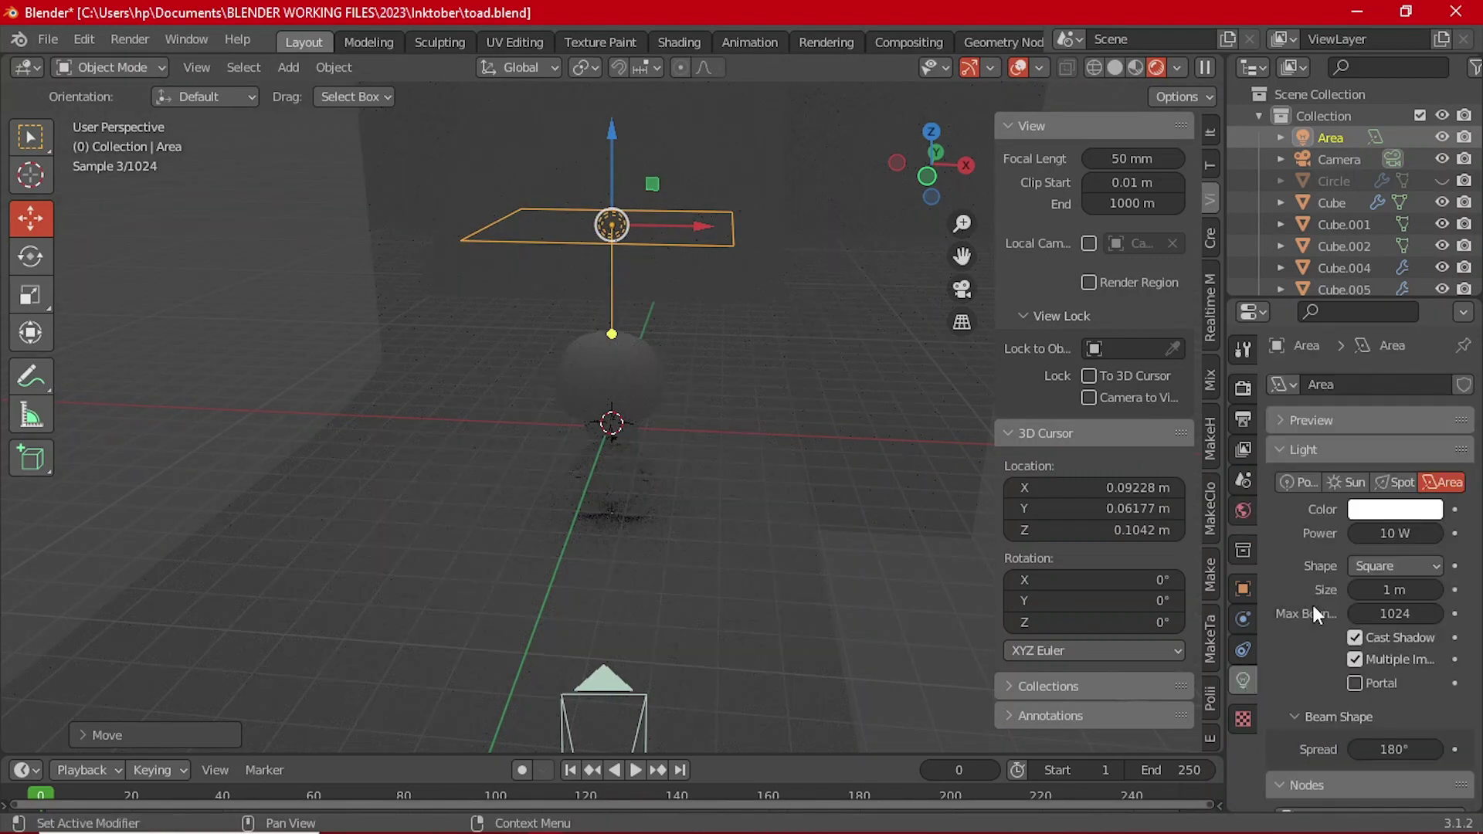
{"action": "key", "text": "Return"}
Step: Adjust the area light's height and check it through the camera view
{"action": "key", "text": "g"}
{"action": "key", "text": "z"}
{"action": "left_click", "coordinate": [610, 740]}
{"action": "scroll", "coordinate": [660, 507], "scroll_direction": "down", "scroll_amount": 1}
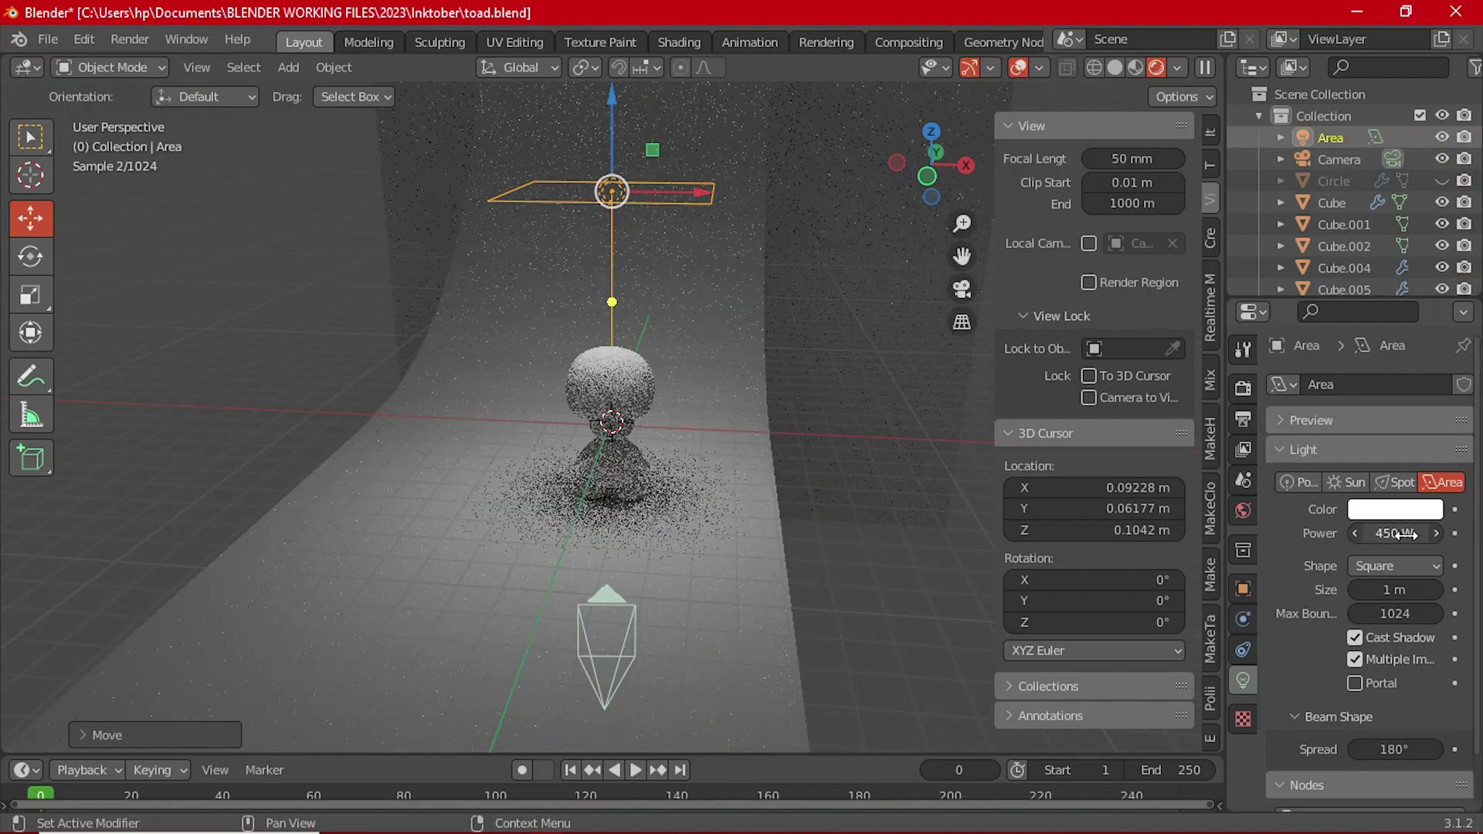
{"action": "key", "text": "KP_0"}
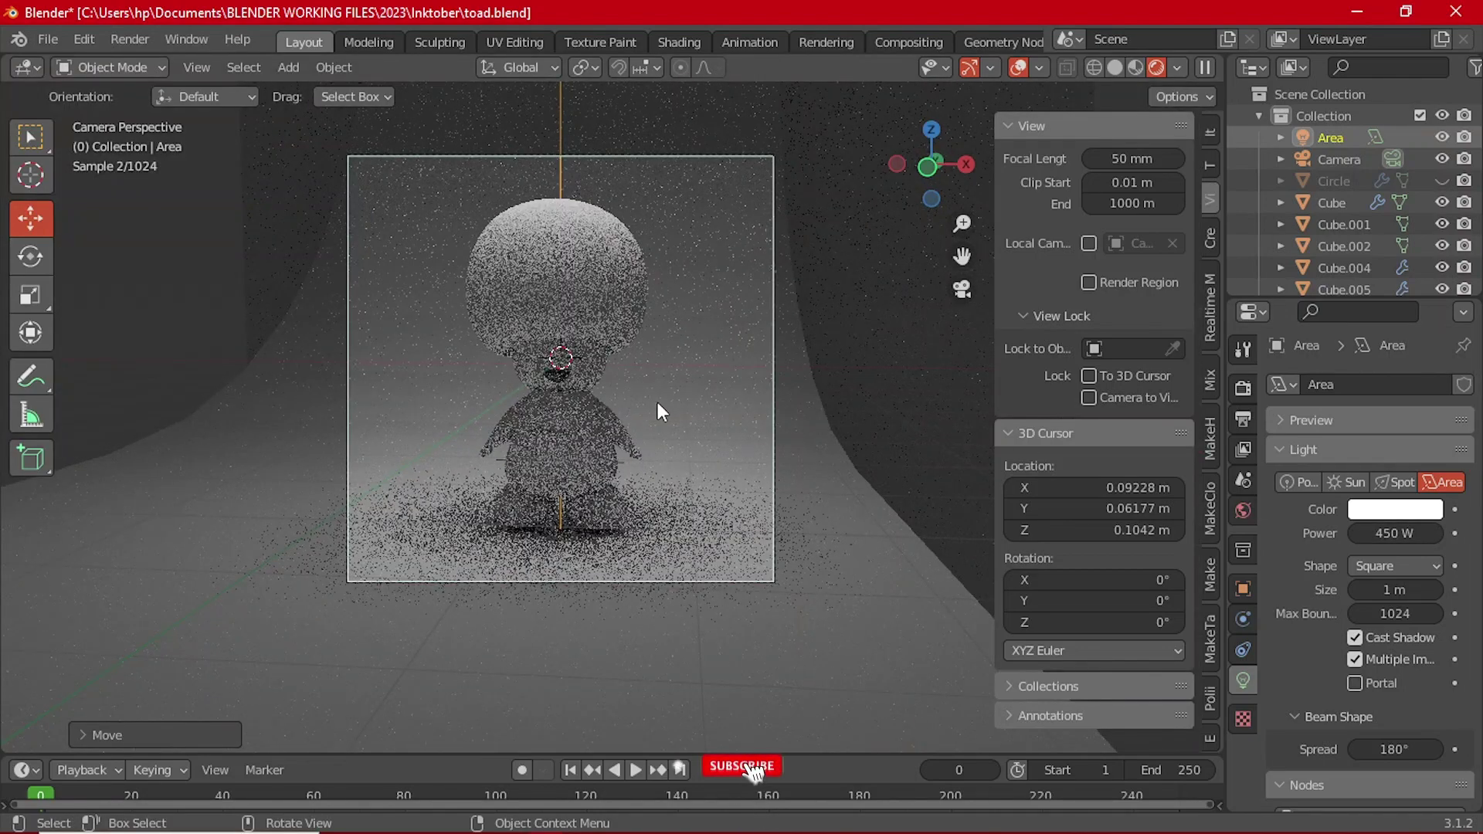
{"action": "mouse_move", "coordinate": [656, 401]}
{"action": "middle_mouse_down"}
{"action": "mouse_move", "coordinate": [535, 448]}
{"action": "mouse_move", "coordinate": [651, 425]}
{"action": "middle_mouse_up"}
Step: Duplicate the area light, raise the copy and tilt it from the left view
{"action": "key", "text": "shift+d"}
{"action": "key", "text": "y"}
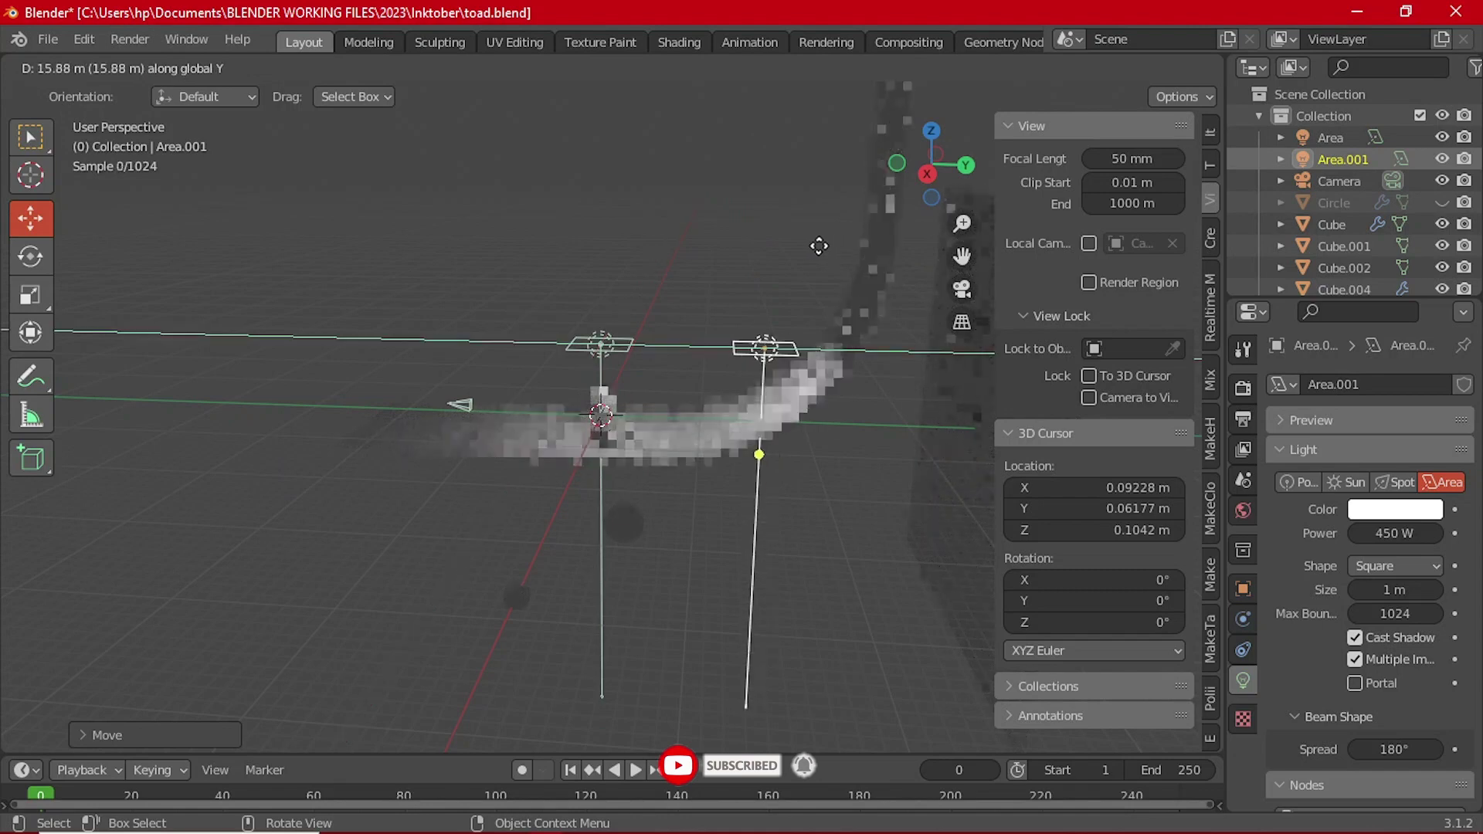
{"action": "key", "text": "z"}
{"action": "left_click", "coordinate": [795, 219]}
{"action": "key", "text": "grave"}
{"action": "left_click", "coordinate": [798, 304]}
{"action": "scroll", "coordinate": [698, 321], "scroll_direction": "up", "scroll_amount": 3}
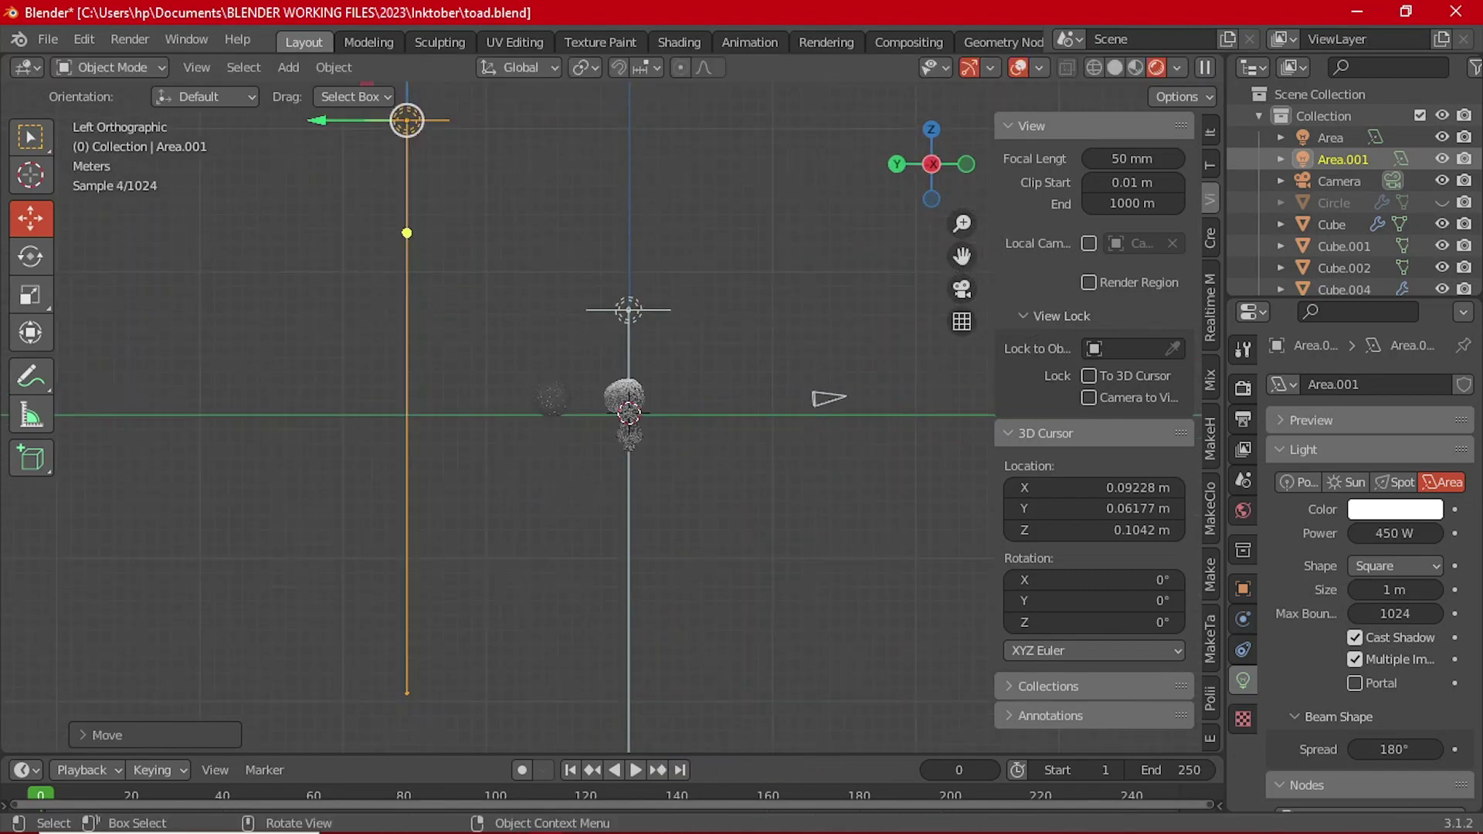
{"action": "scroll", "coordinate": [674, 323], "scroll_direction": "down", "scroll_amount": 1}
{"action": "key", "text": "r"}
{"action": "left_click", "coordinate": [662, 463]}
Step: Resize the duplicate light and move it along Y into place
{"action": "middle_click_drag", "start_coordinate": [662, 463], "coordinate": [456, 402]}
{"action": "key", "text": "s"}
{"action": "left_click", "coordinate": [503, 486]}
{"action": "middle_click_drag", "start_coordinate": [502, 323], "coordinate": [420, 326]}
{"action": "key", "text": "g"}
{"action": "key", "text": "y"}
{"action": "left_click", "coordinate": [462, 414]}
{"action": "middle_click_drag", "start_coordinate": [462, 414], "coordinate": [1223, 492]}
{"action": "key", "text": "g"}
{"action": "key", "text": "Escape"}
Step: Set the duplicate light's power to 2000 W and check the result through the camera
{"action": "left_click", "coordinate": [1394, 532]}
{"action": "type", "text": "1000"}
{"action": "key", "text": "Return"}
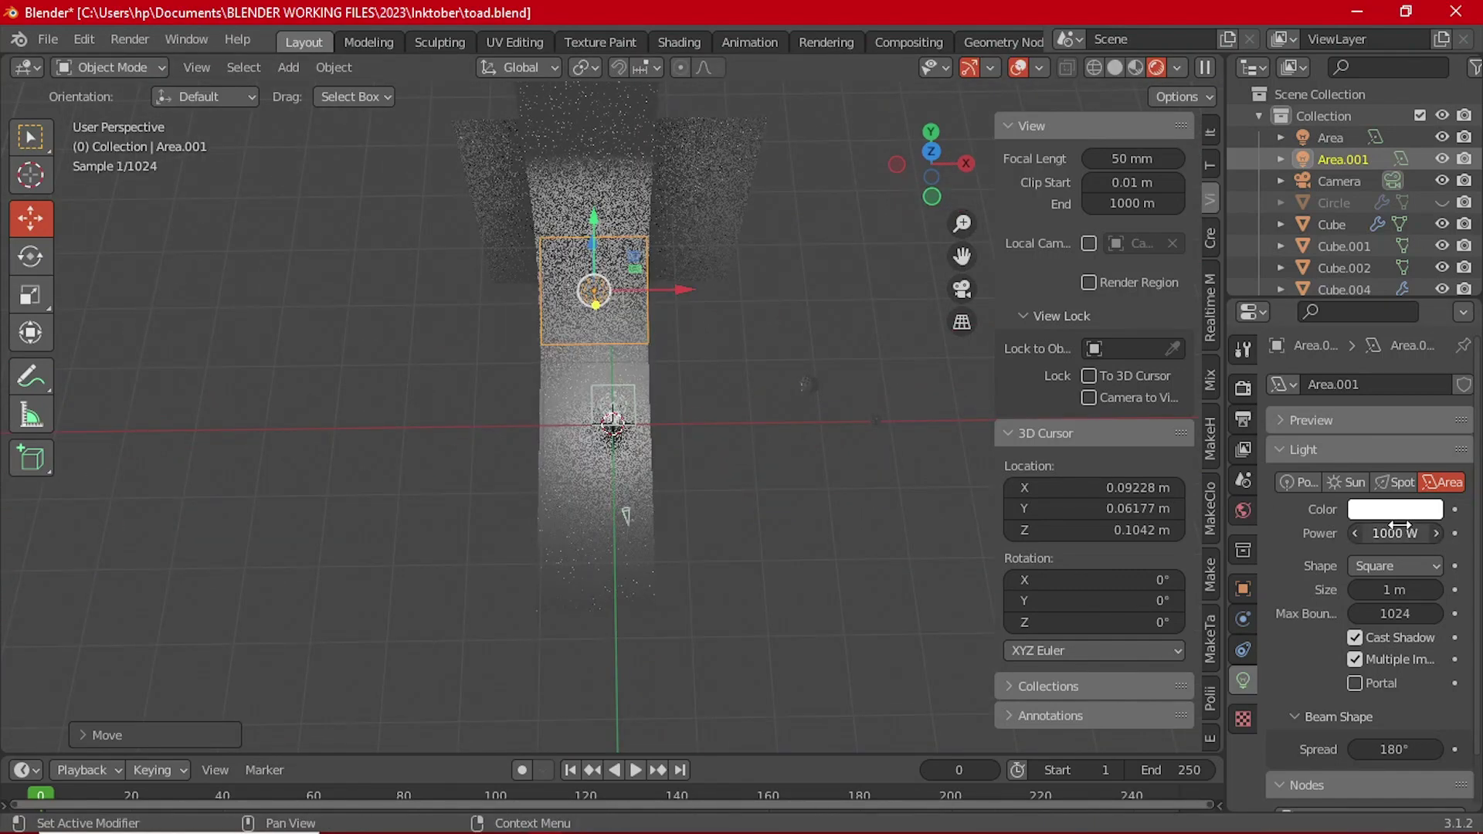
{"action": "key", "text": "Return"}
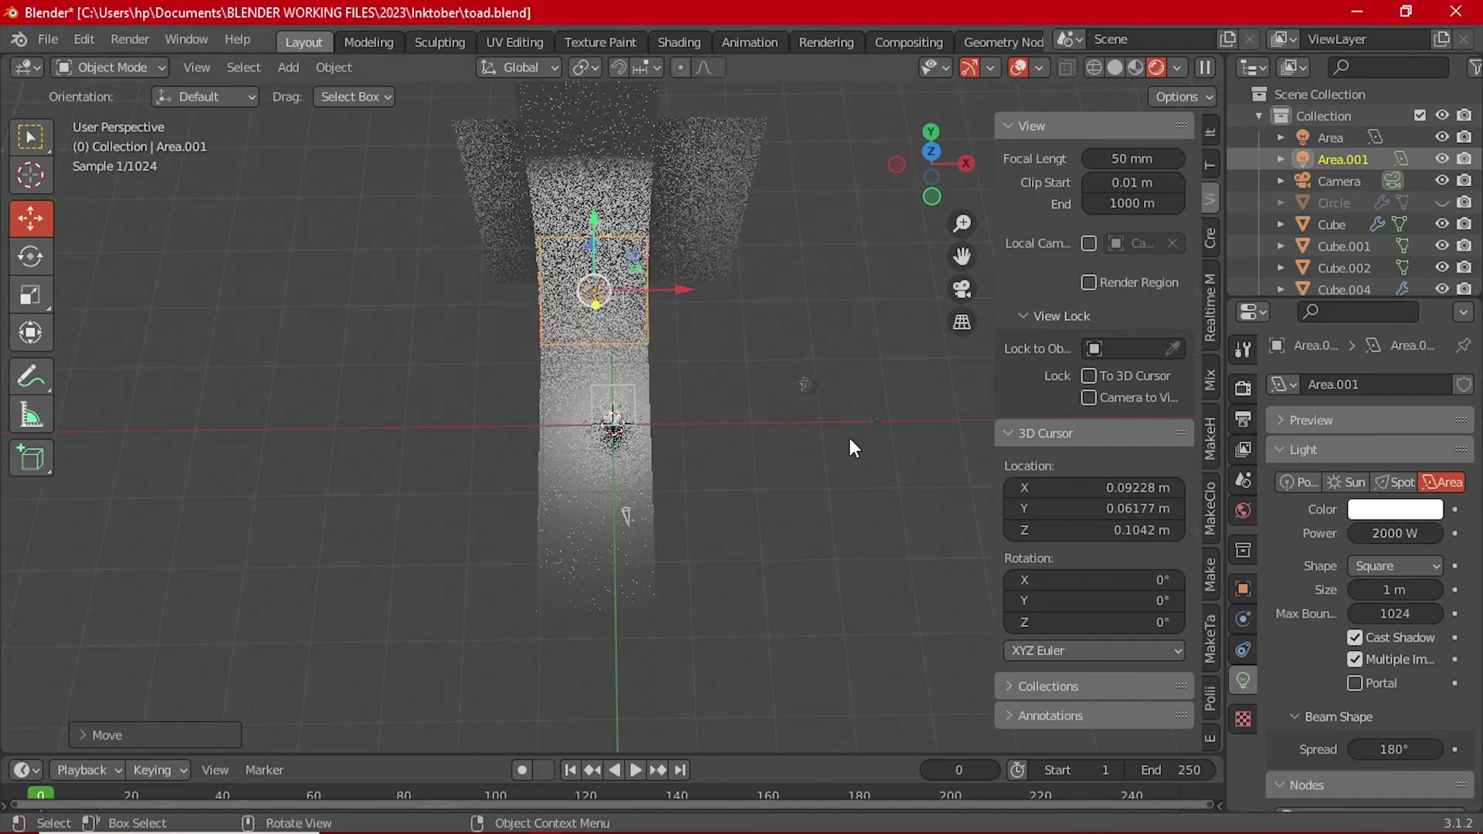
{"action": "key", "text": "KP_0"}
{"action": "scroll", "coordinate": [732, 517], "scroll_direction": "up", "scroll_amount": 3}
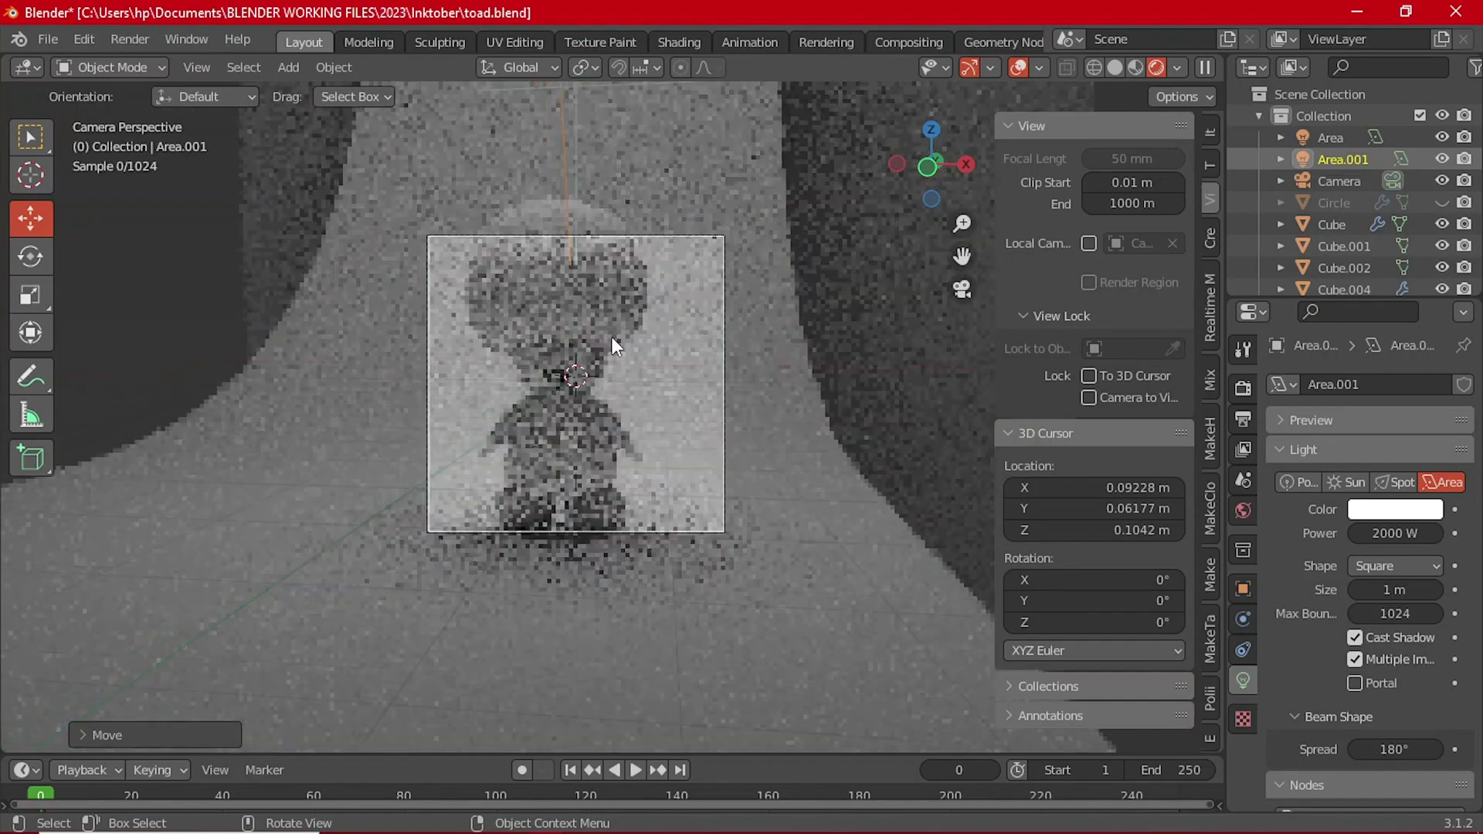
{"action": "middle_click_drag", "start_coordinate": [611, 337], "coordinate": [594, 275]}
{"action": "left_click", "coordinate": [596, 267]}
Step: Change the first area light's power, entering a new value beginning with 5
{"action": "left_click", "coordinate": [1377, 533]}
{"action": "type", "text": "5"}
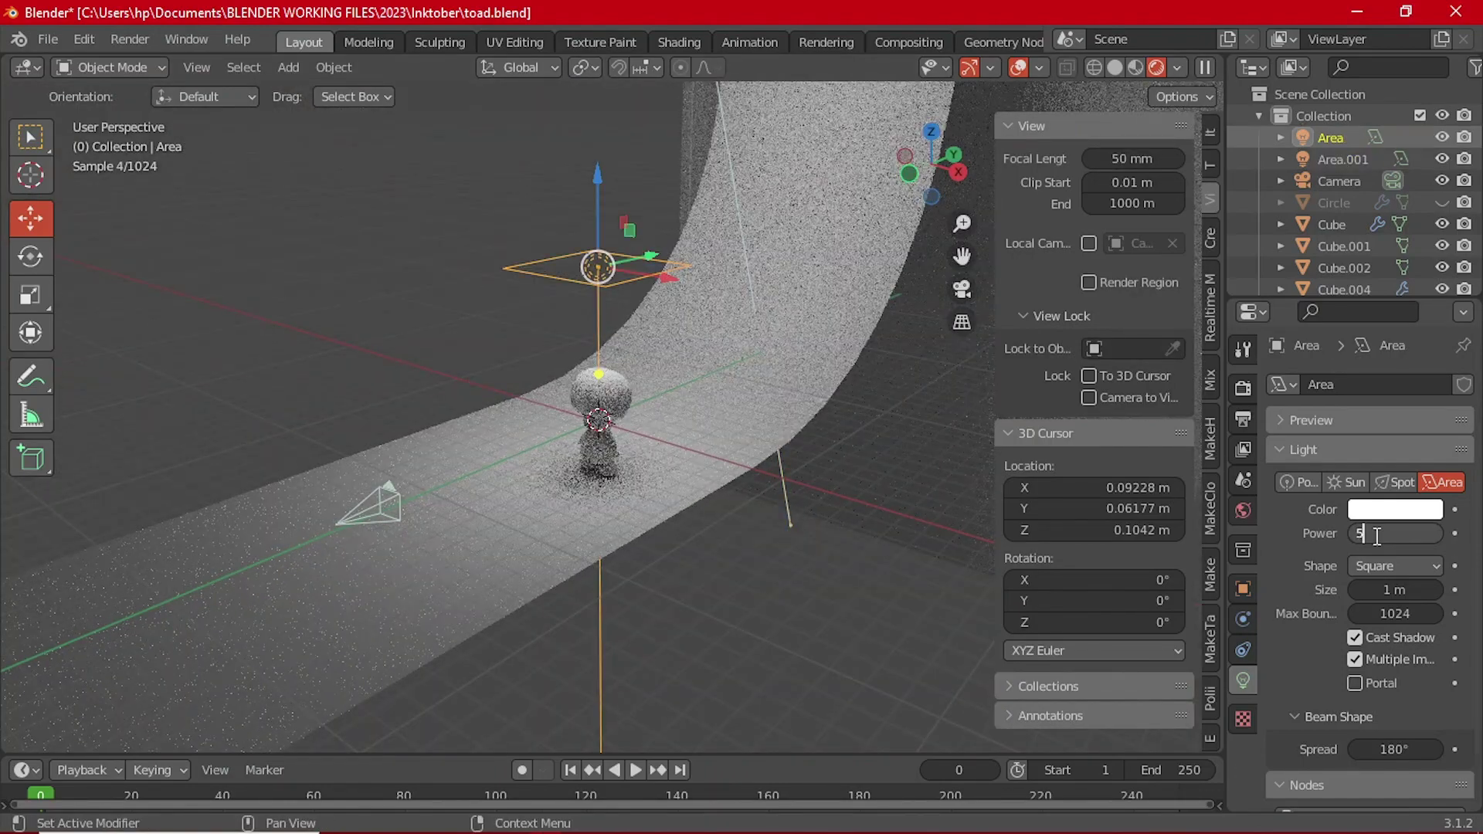